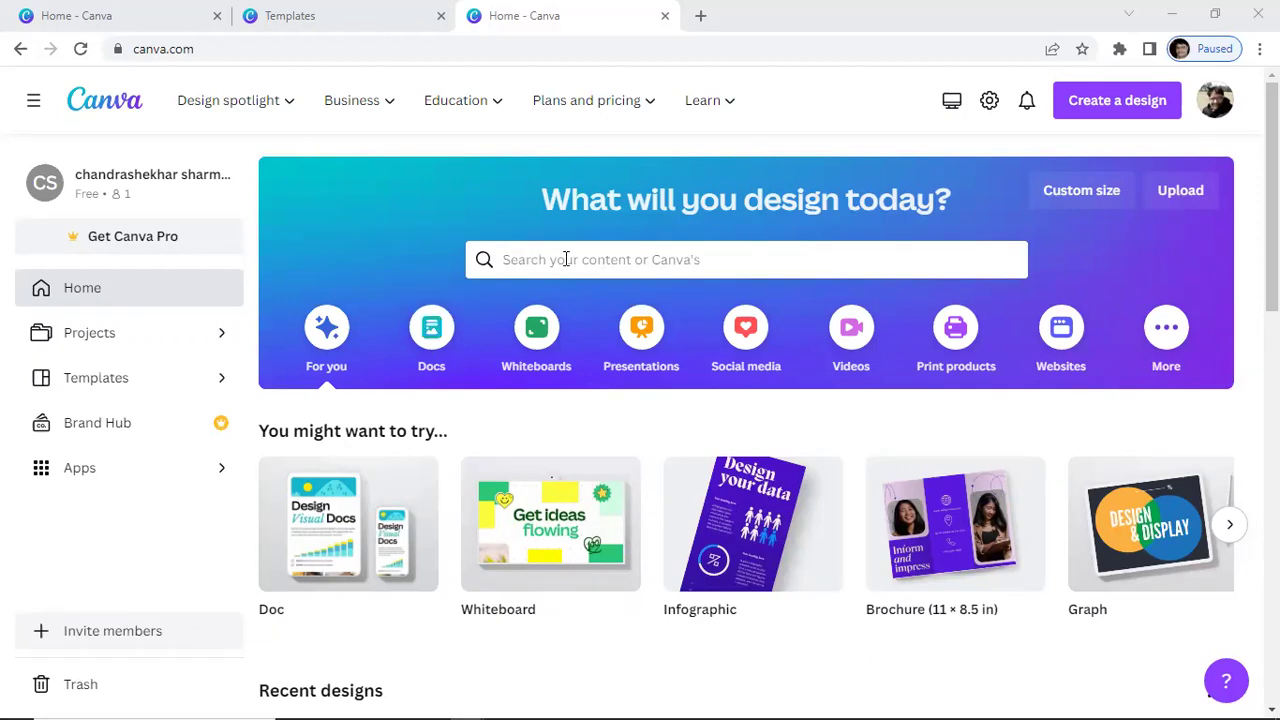
# Search the design templates for "certificate of participation".
pyautogui.click(566, 259)
pyautogui.write('cERTI')
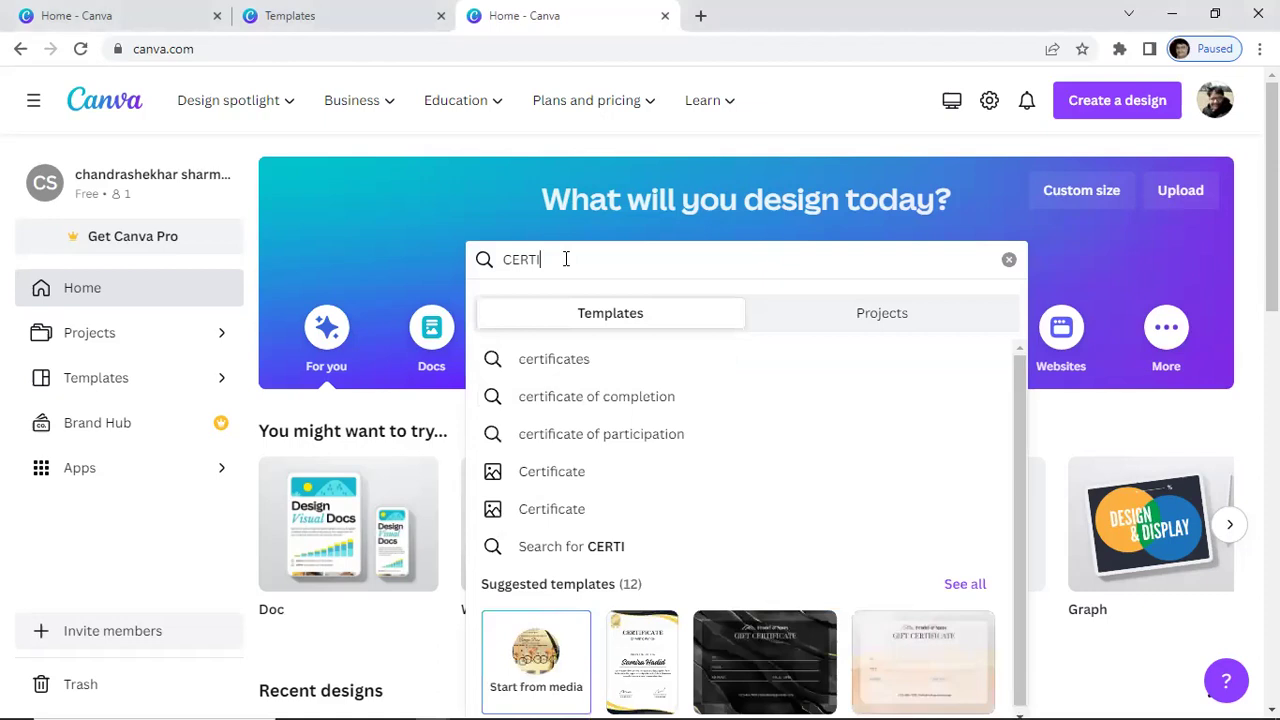
pyautogui.click(596, 440)
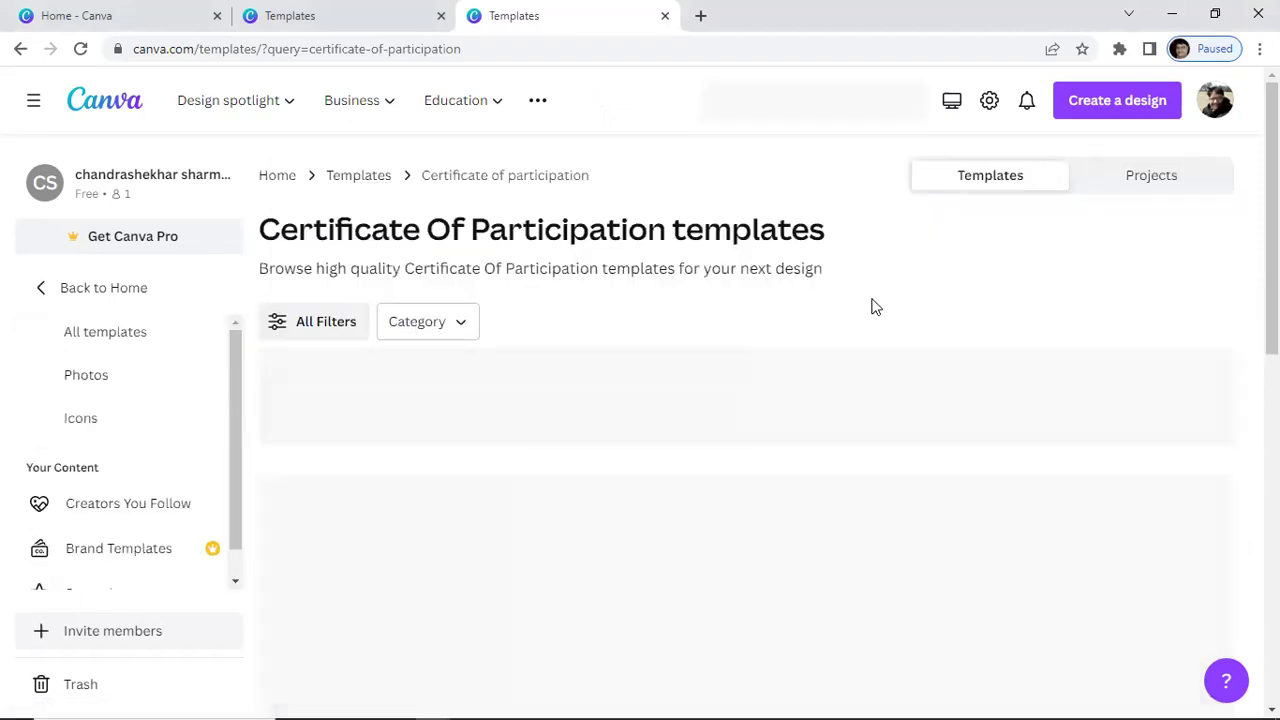
# Look through the certificate of participation templates for a suitable design.
pyautogui.scroll(-2, 871, 307)
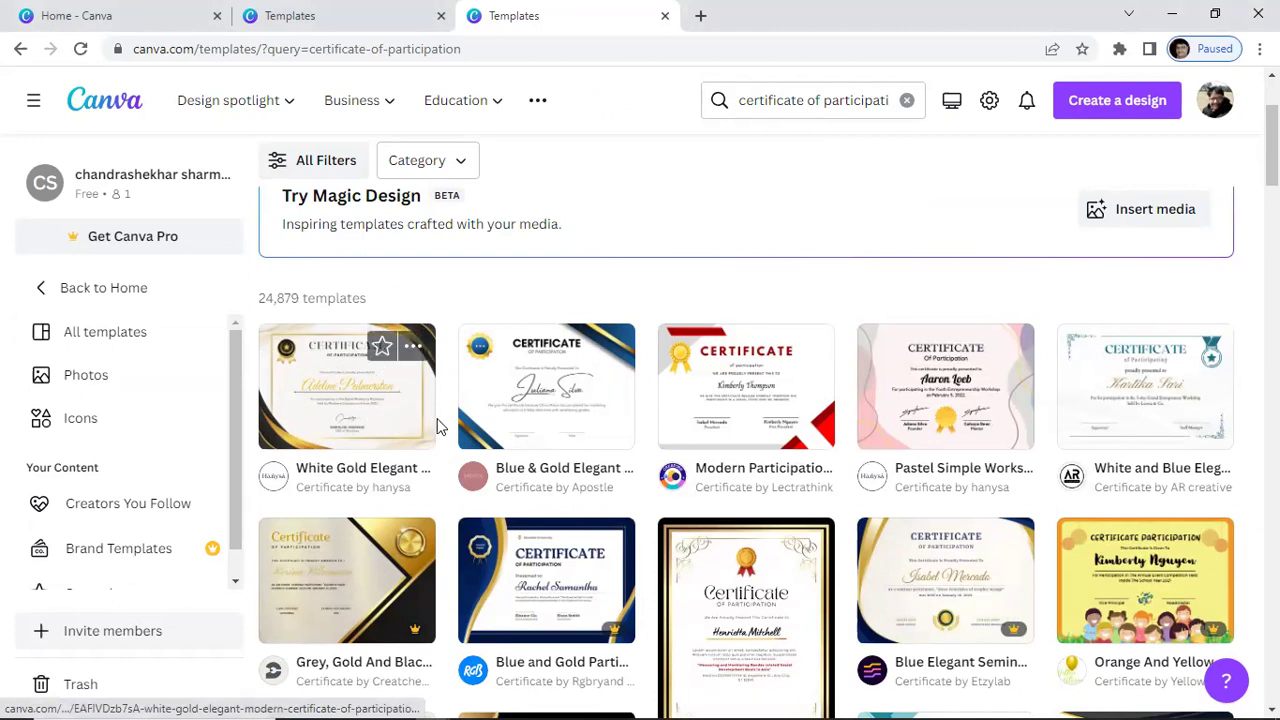
pyautogui.scroll(-2, 422, 441)
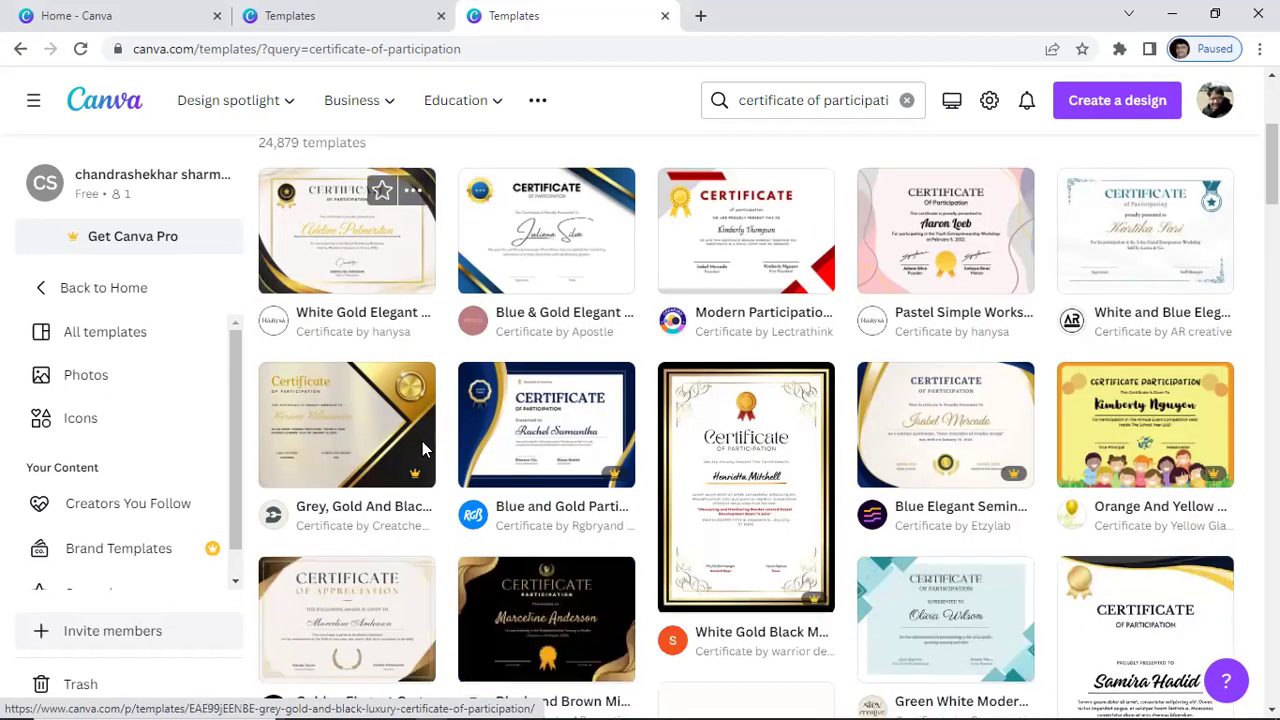
pyautogui.scroll(-1, 272, 383)
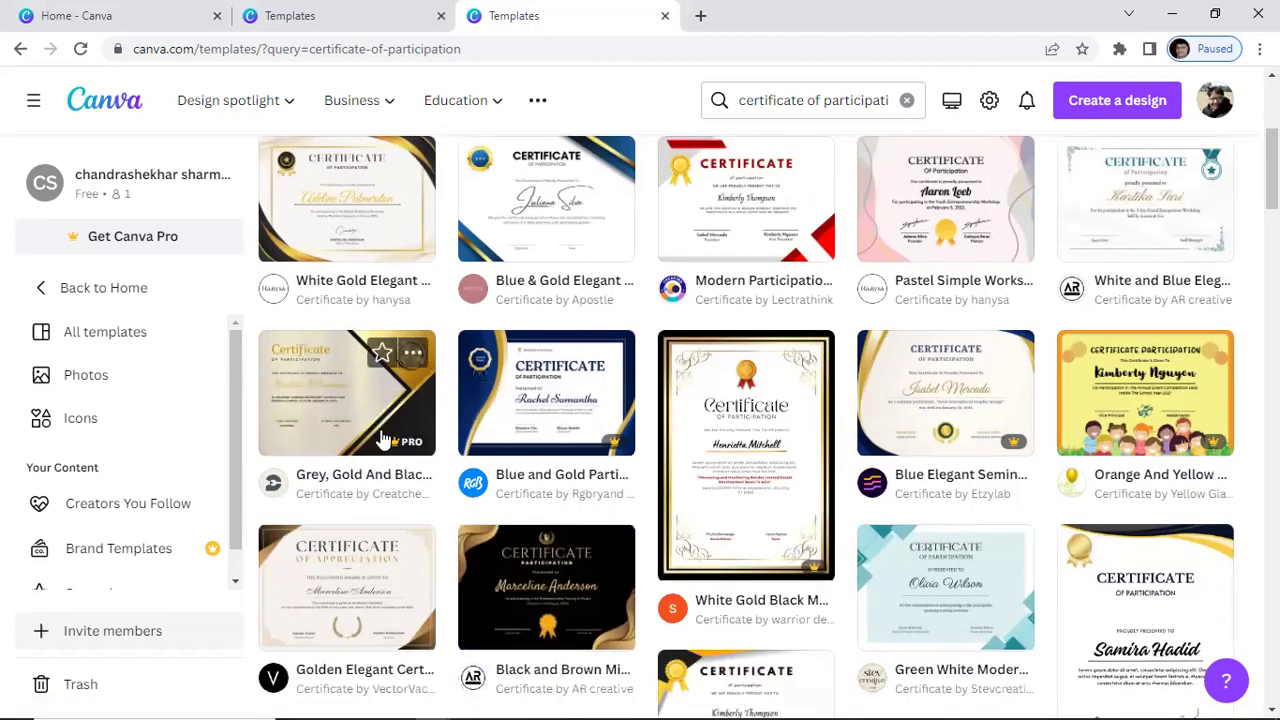
pyautogui.moveTo(410, 430)
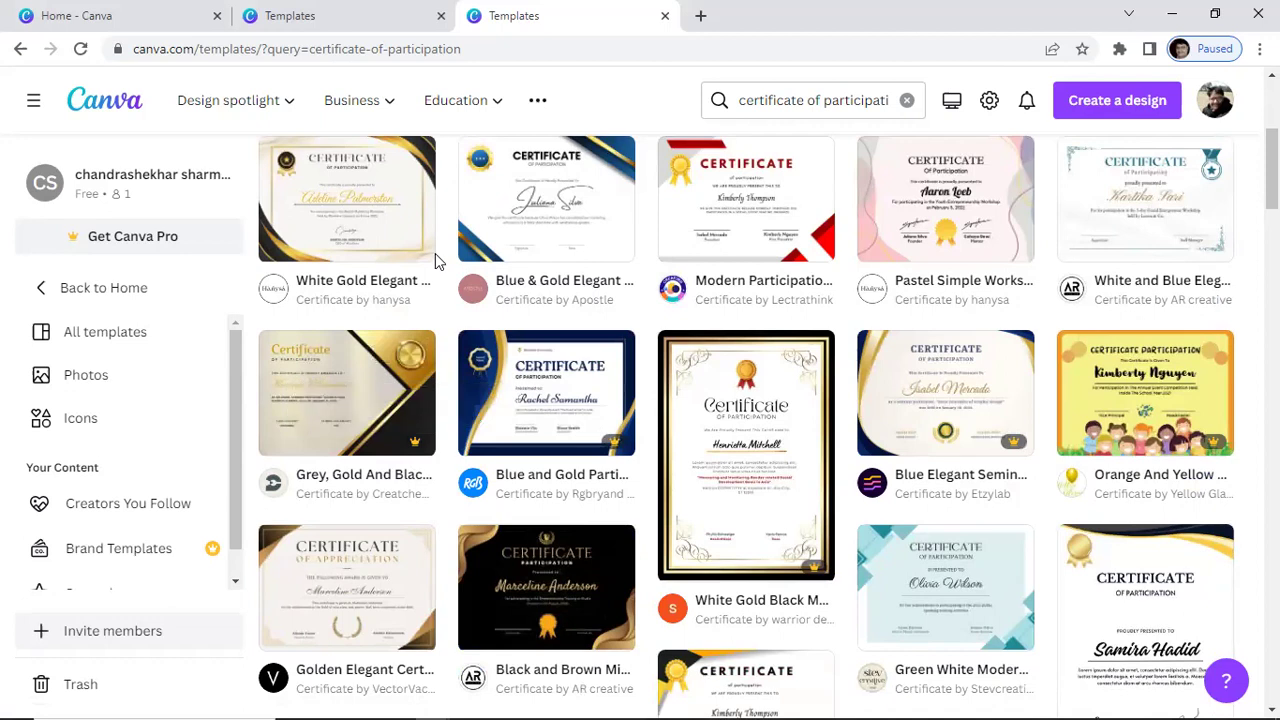
pyautogui.moveTo(435, 262)
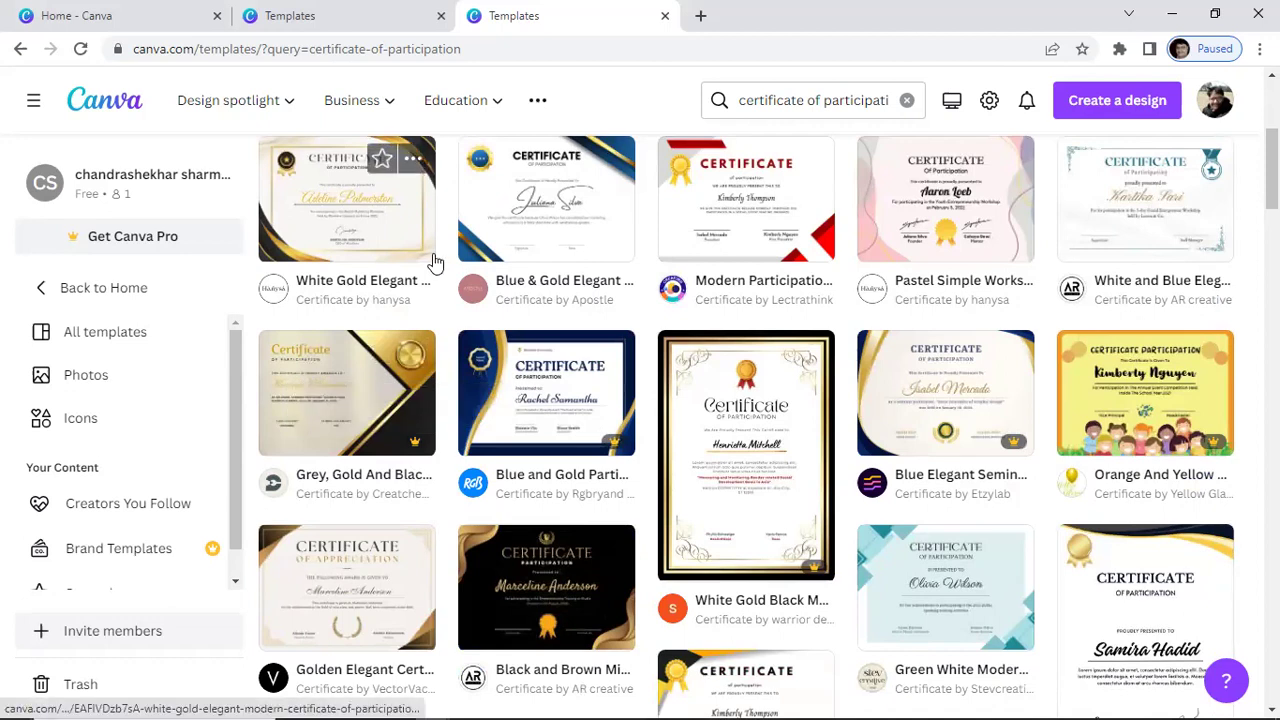
pyautogui.scroll(3, 455, 453)
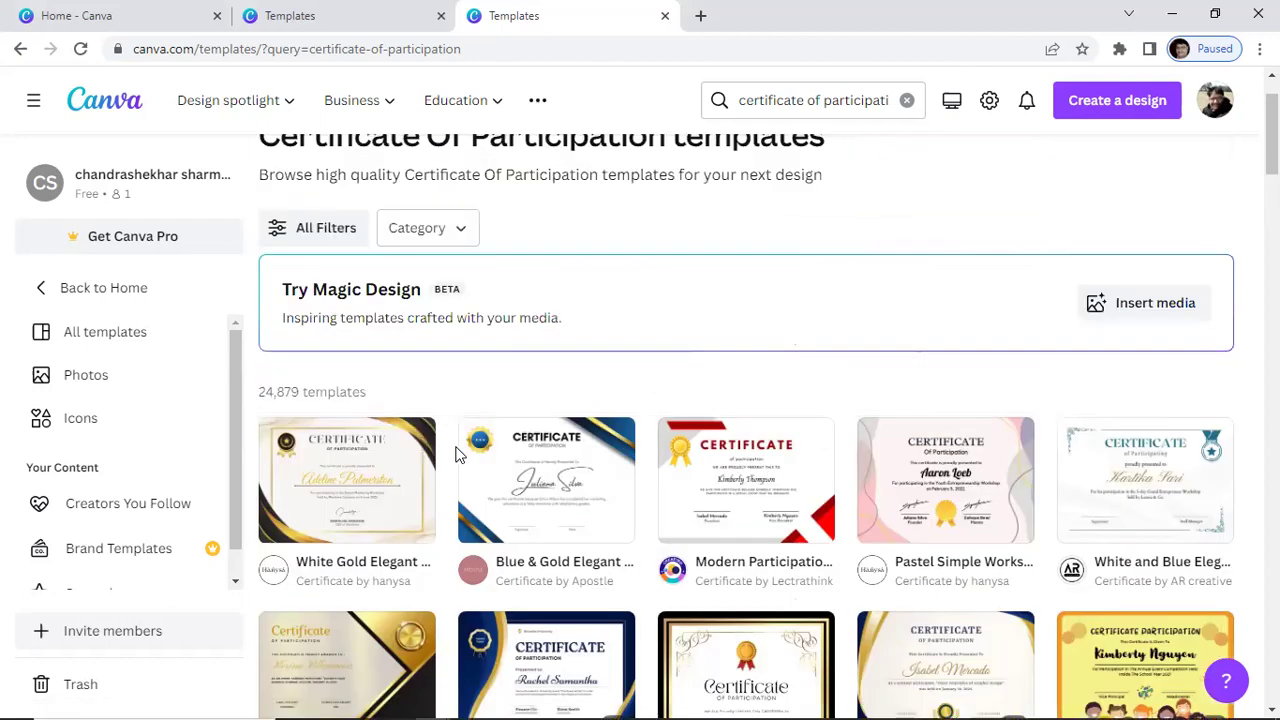
pyautogui.scroll(-2, 443, 517)
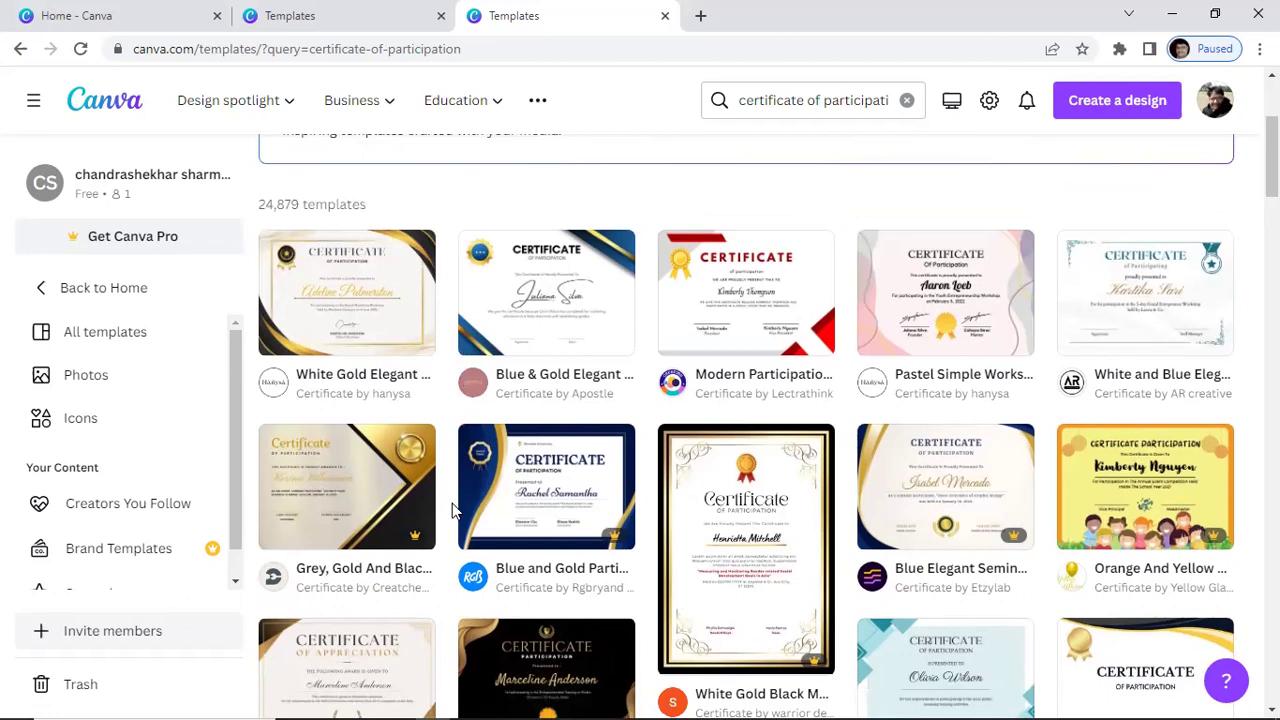
pyautogui.scroll(-1, 452, 511)
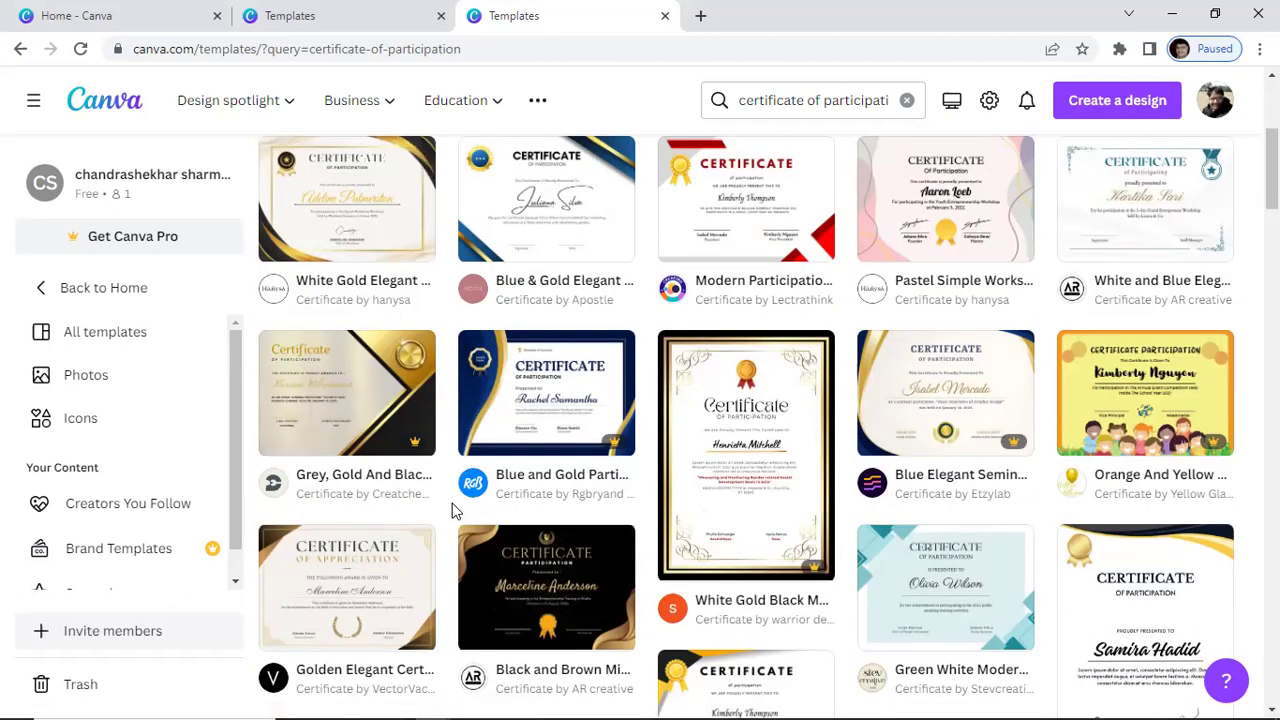
pyautogui.scroll(-2, 452, 511)
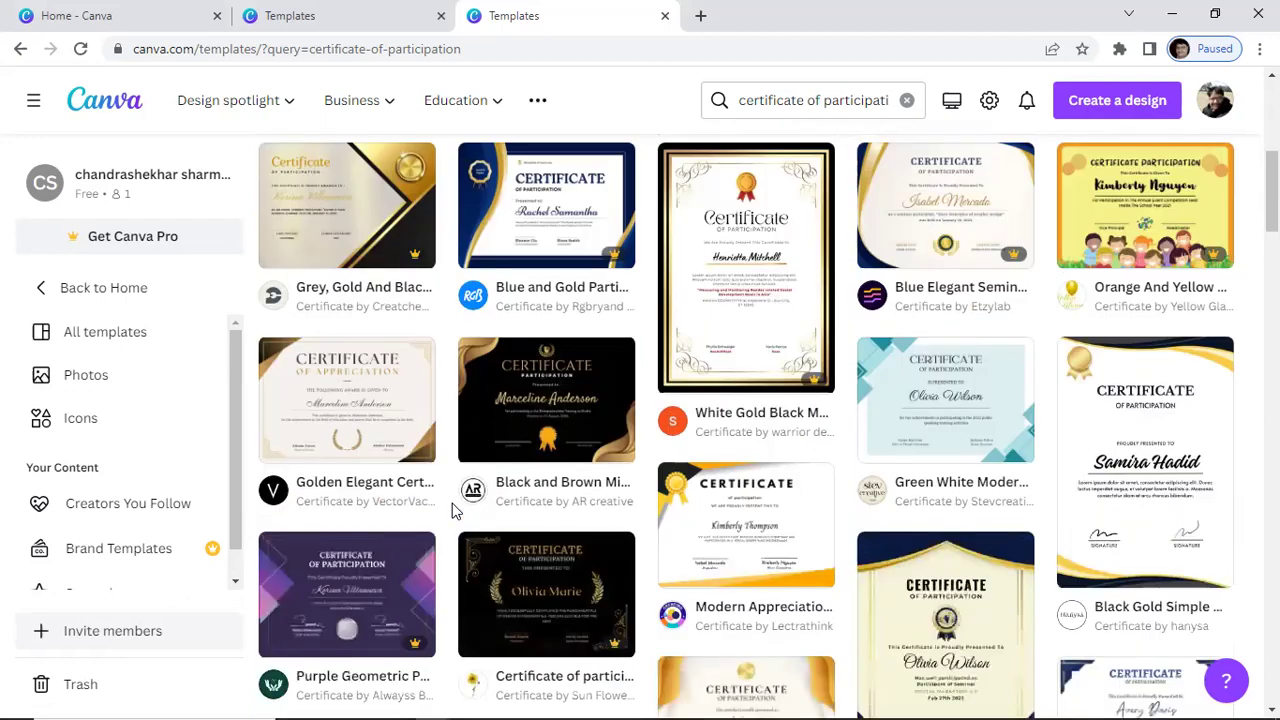
pyautogui.scroll(2, 452, 511)
pyautogui.scroll(3, 452, 511)
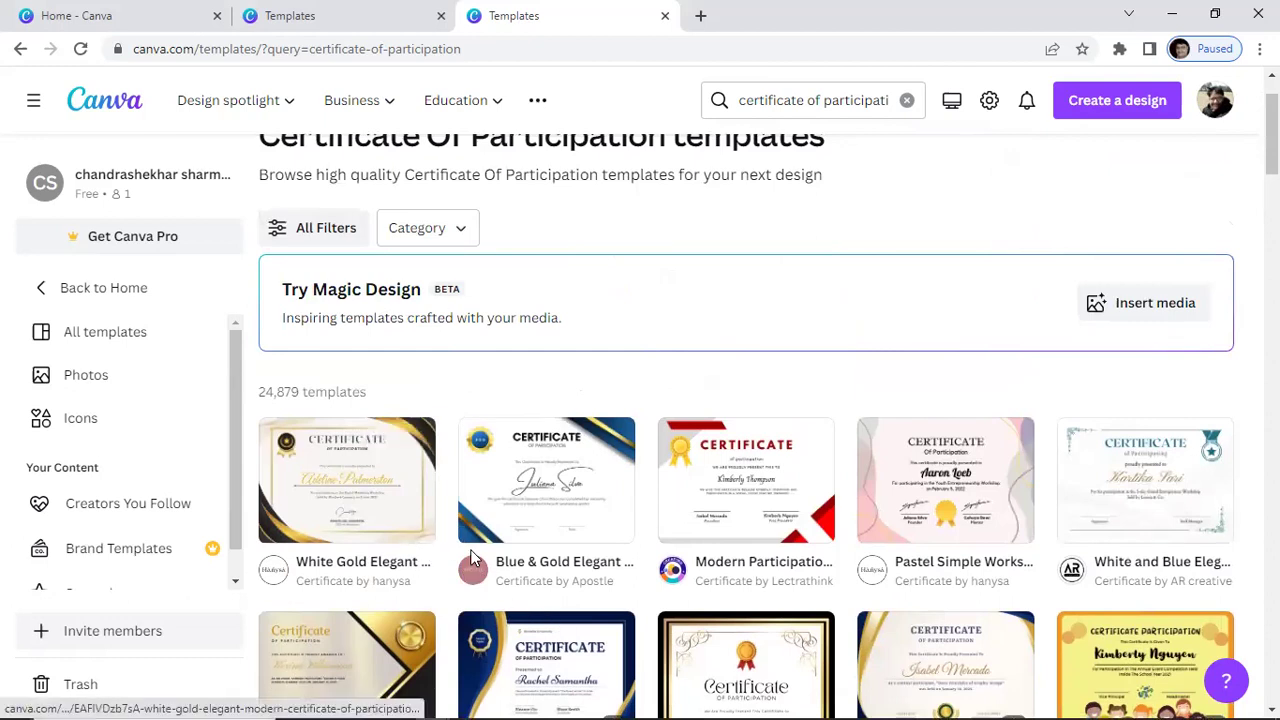
# Preview the White Gold Elegant certificate template, close the preview and return to the home page.
pyautogui.click(358, 480)
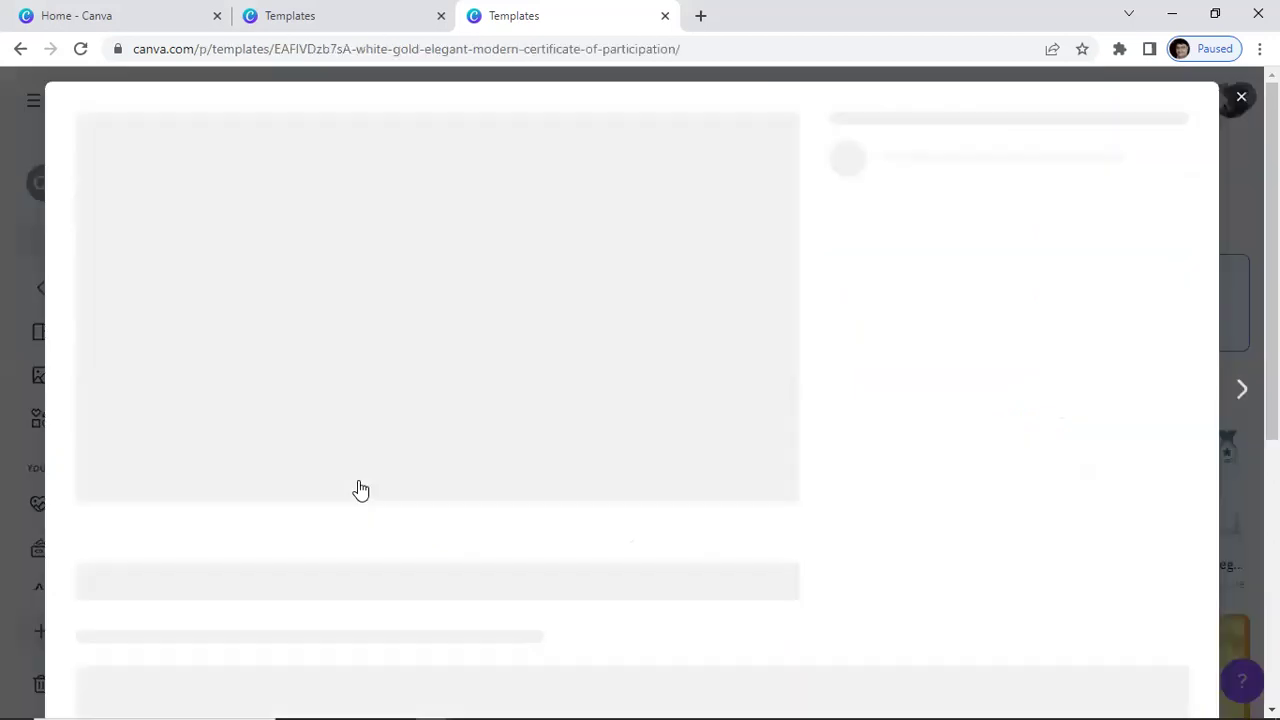
pyautogui.click(1240, 97)
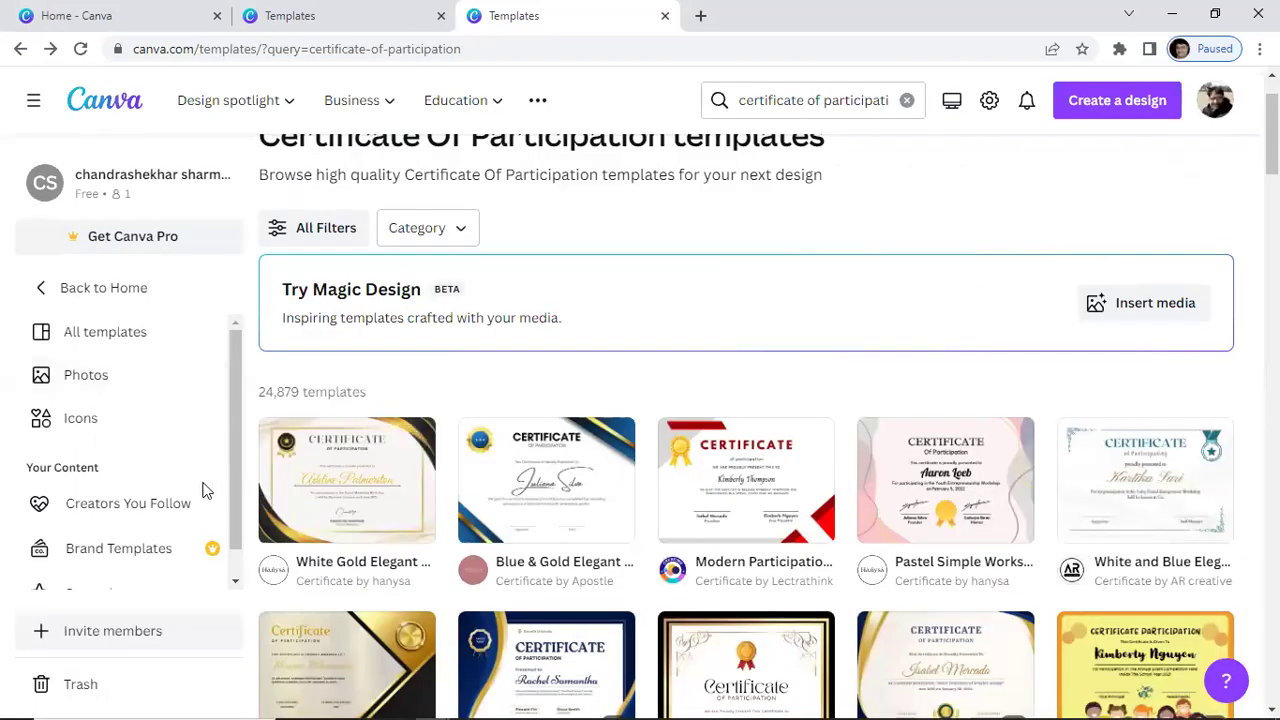
pyautogui.scroll(1, 446, 540)
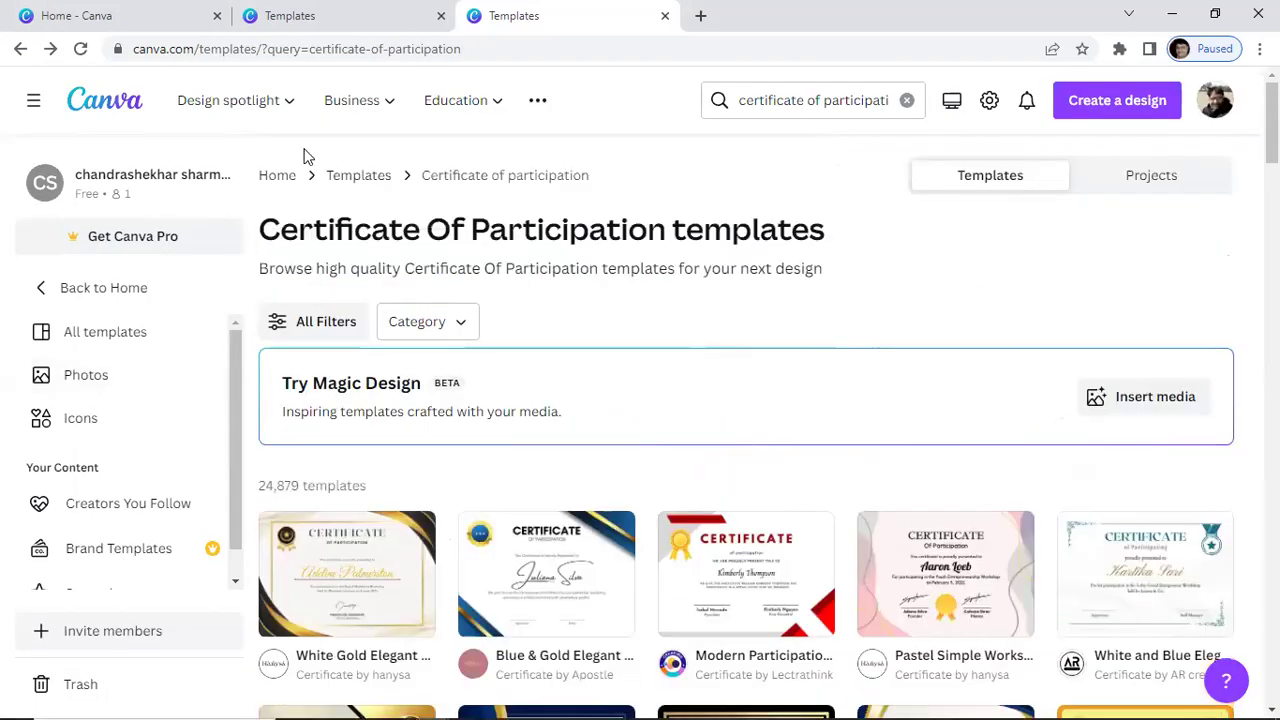
pyautogui.scroll(-2, 547, 518)
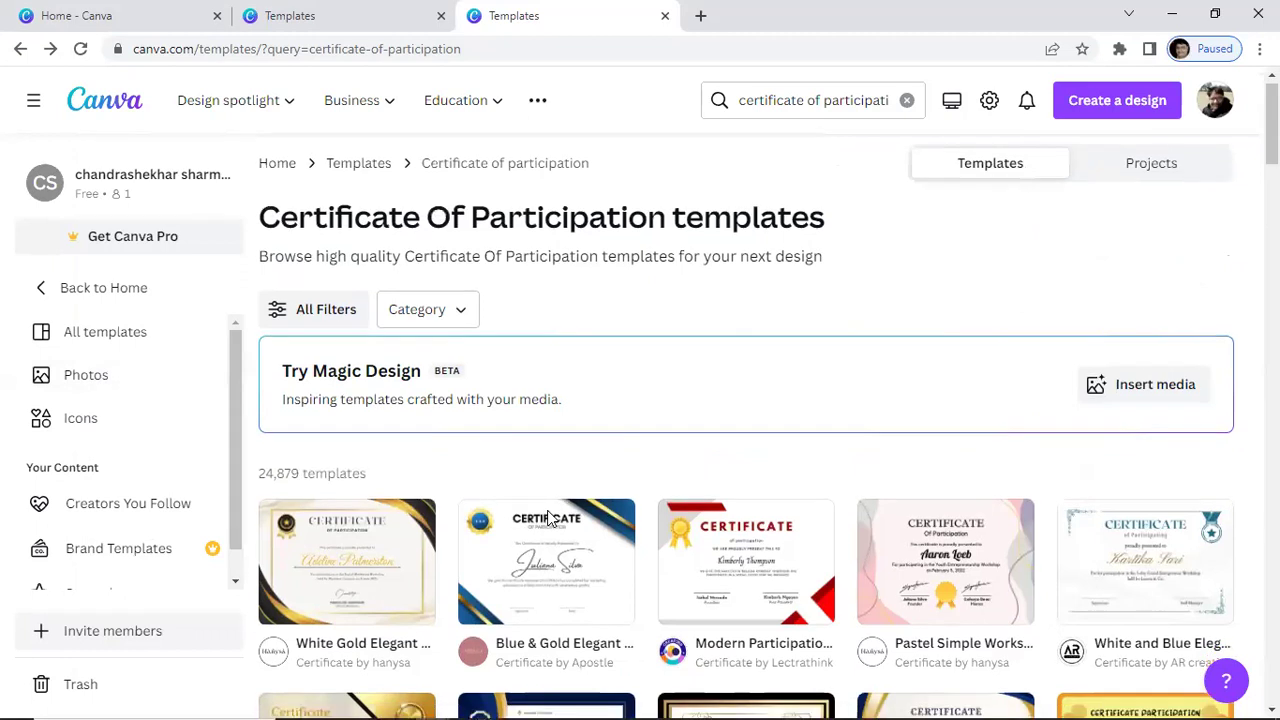
pyautogui.scroll(-2, 547, 518)
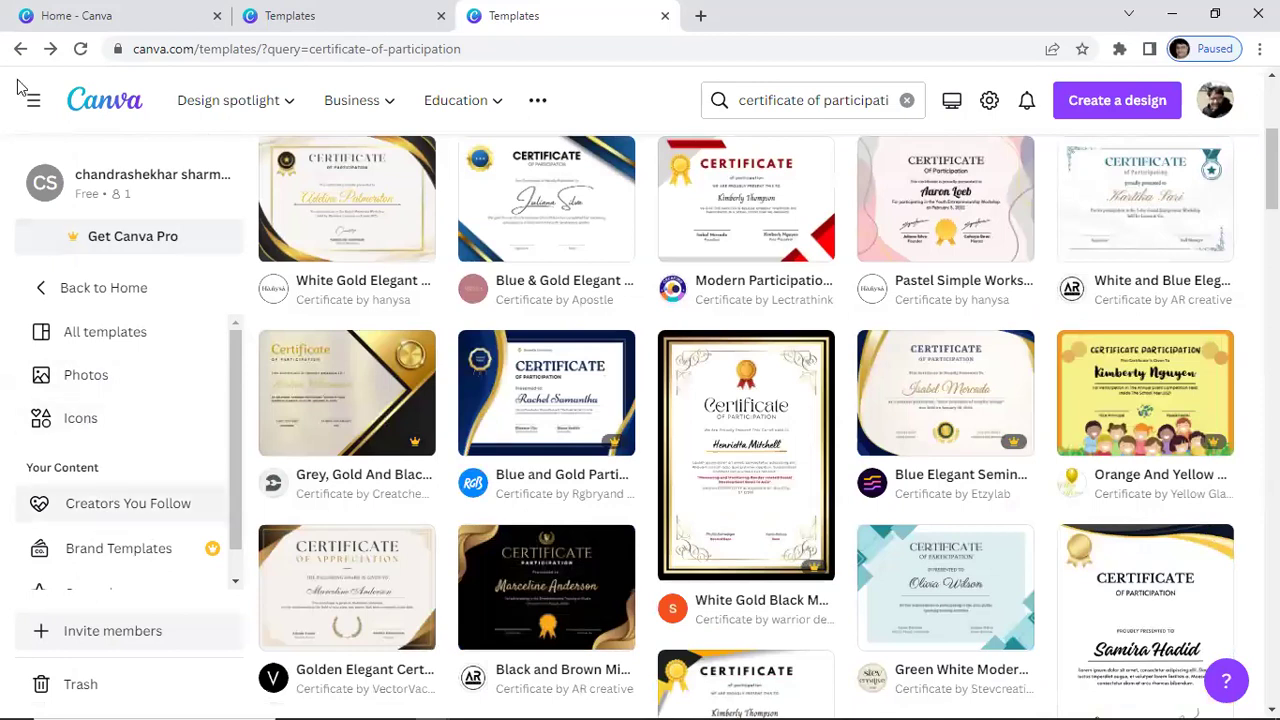
pyautogui.click(20, 48)
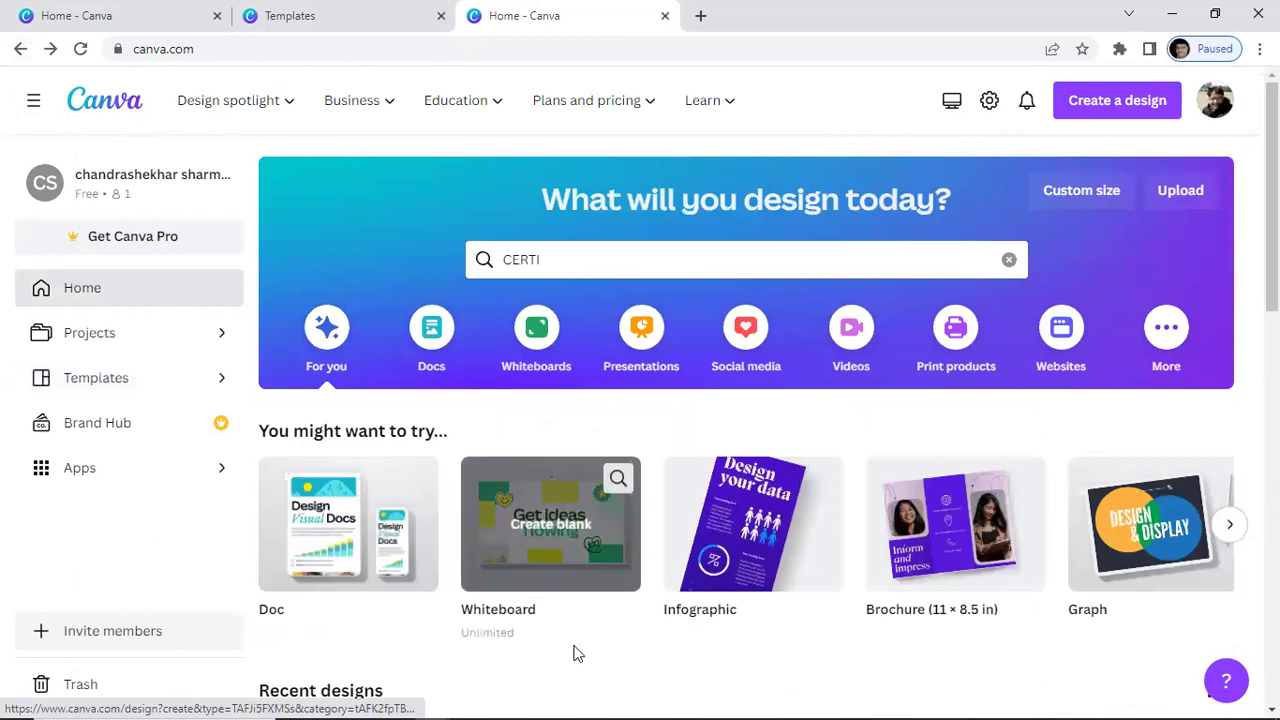
# Browse the suggested design types on the home page for a certificate format.
pyautogui.scroll(-1, 949, 656)
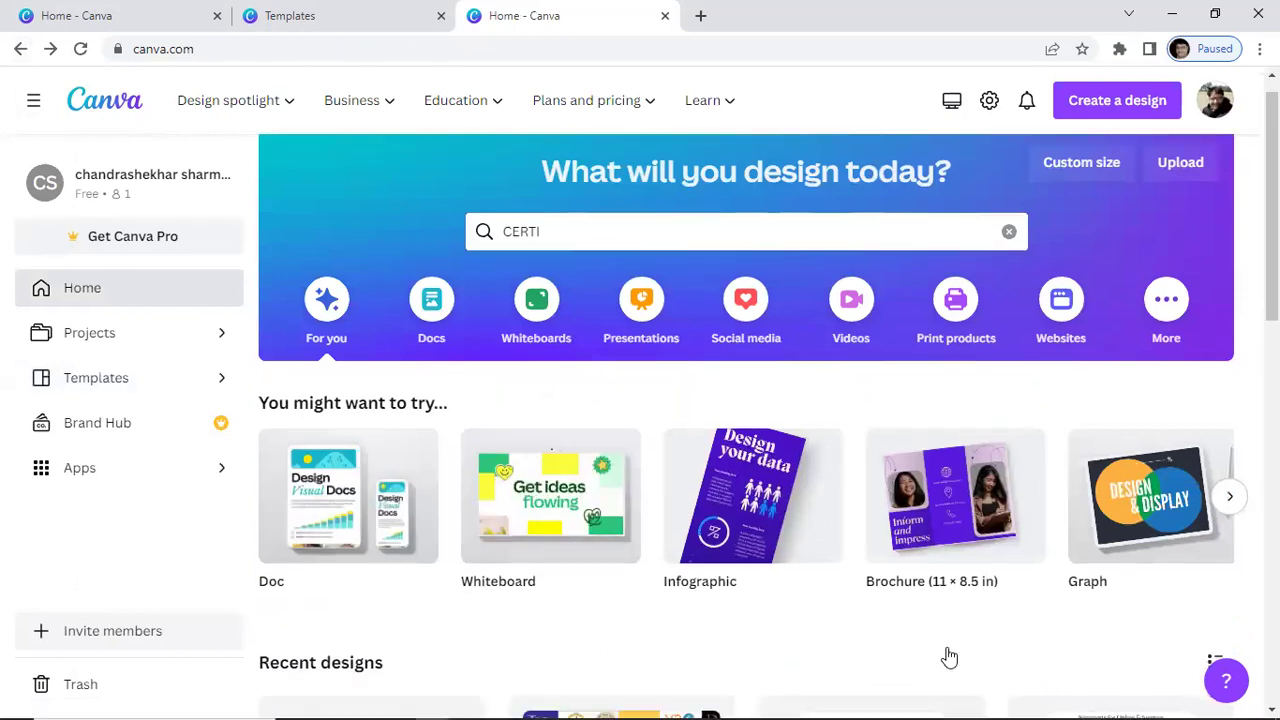
pyautogui.scroll(-3, 949, 656)
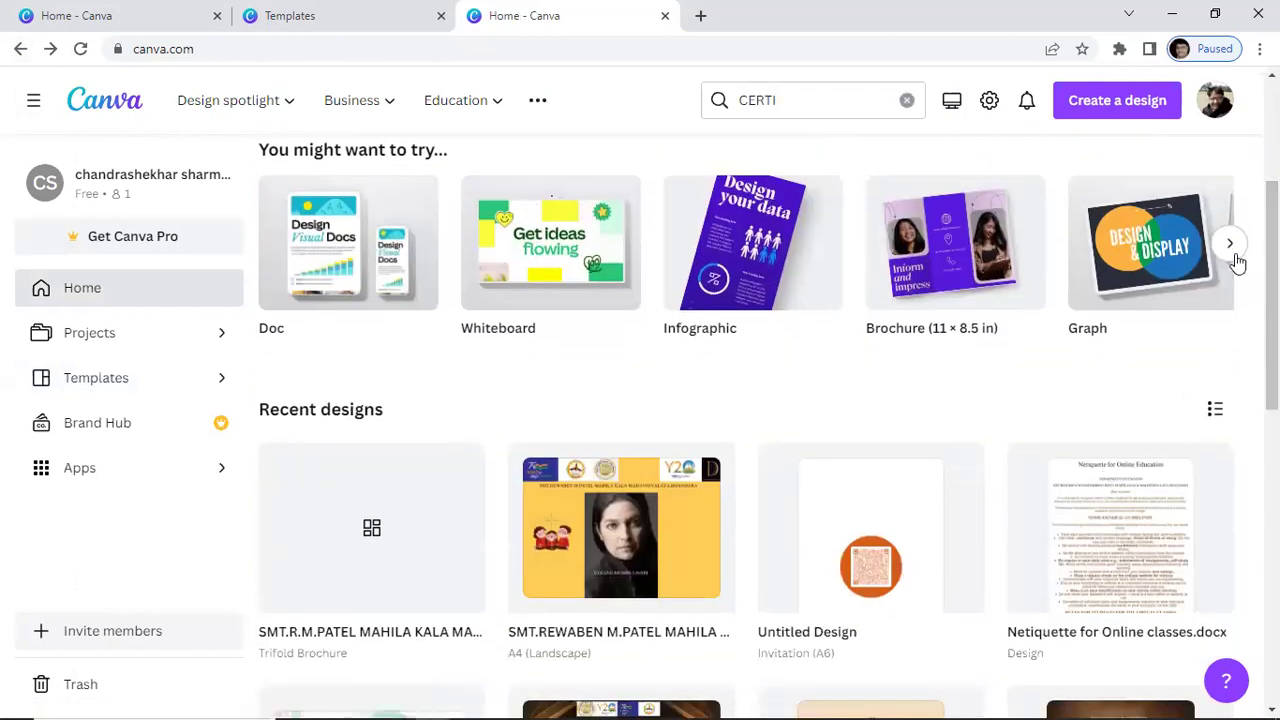
pyautogui.click(1229, 248)
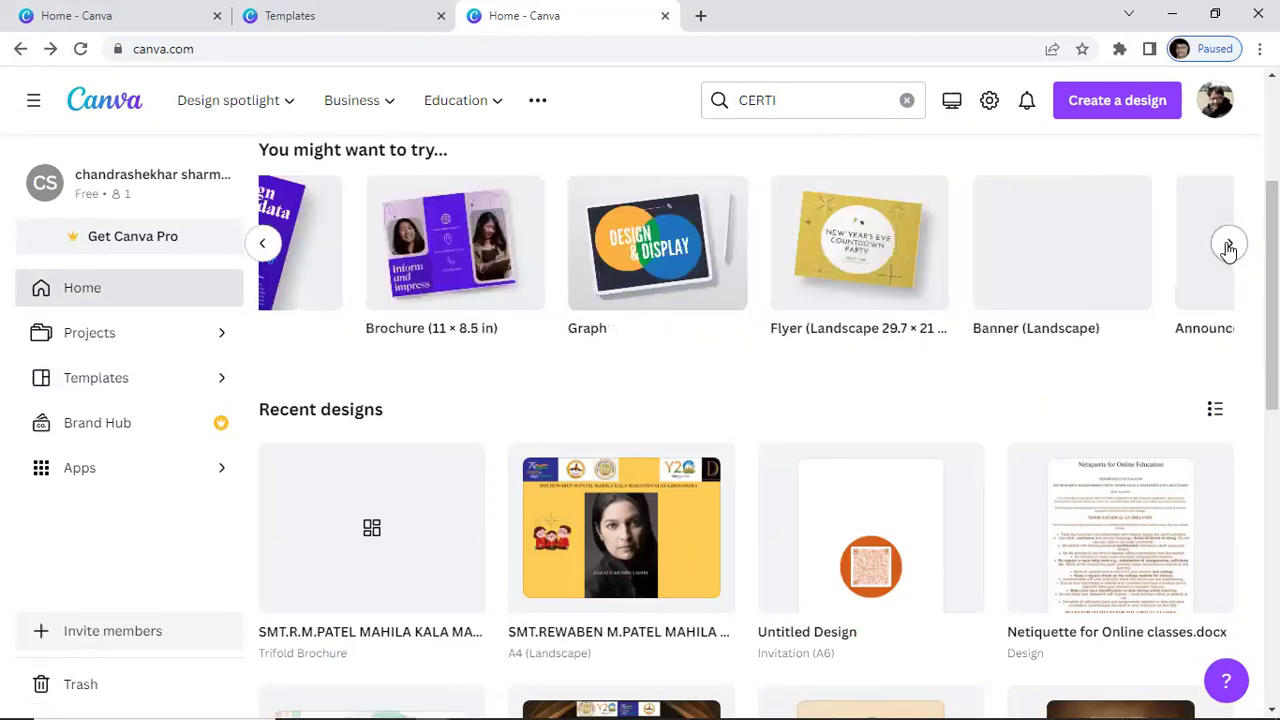
pyautogui.click(1229, 248)
pyautogui.click(1229, 248)
pyautogui.click(1229, 248)
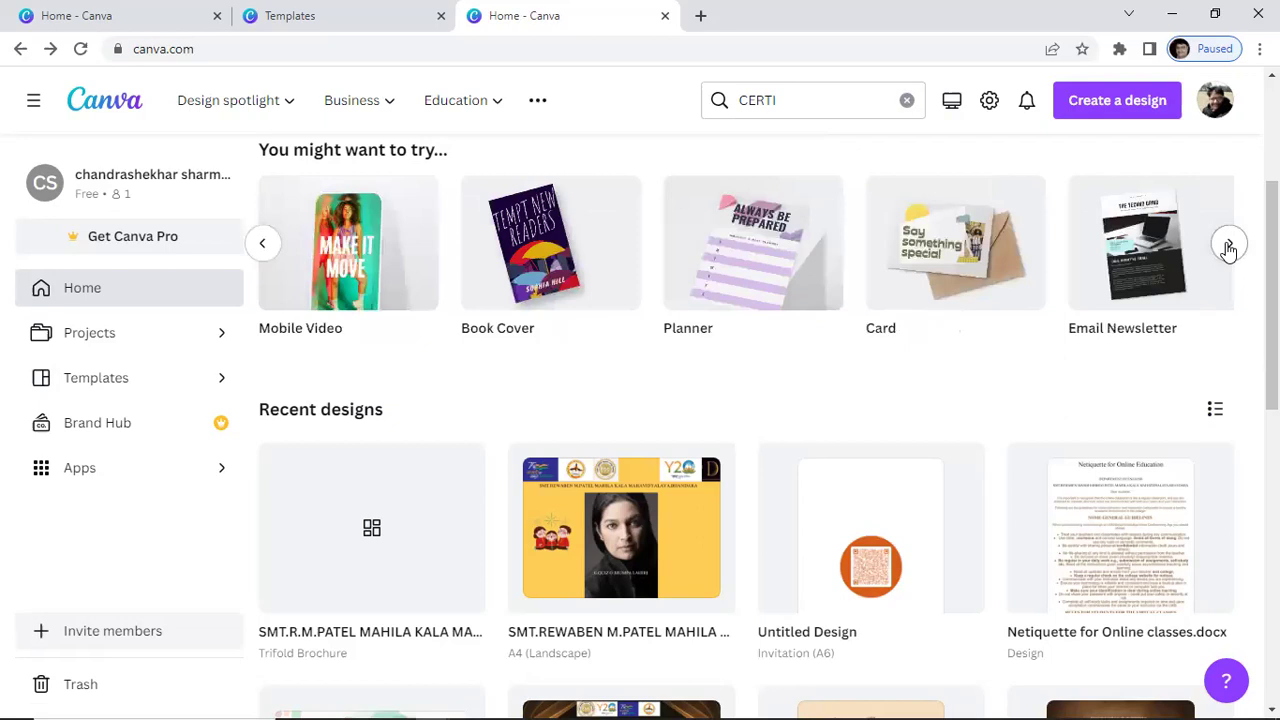
pyautogui.click(1229, 248)
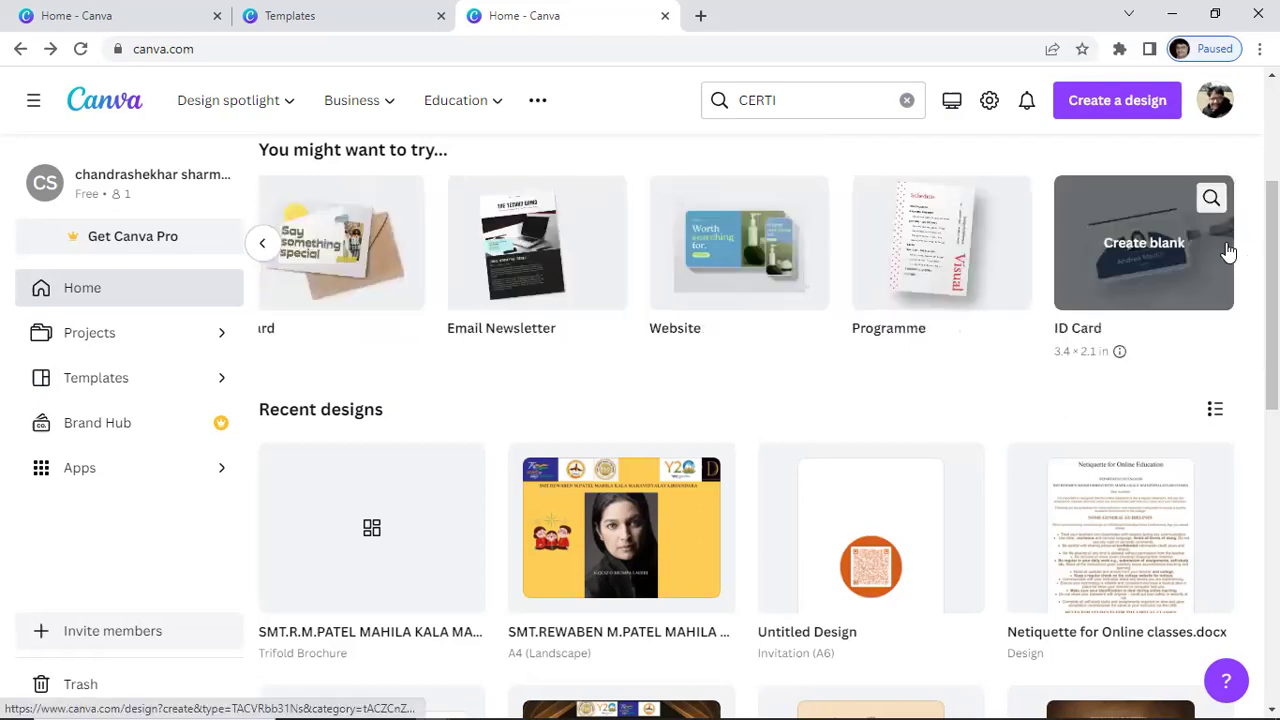
pyautogui.click(1229, 250)
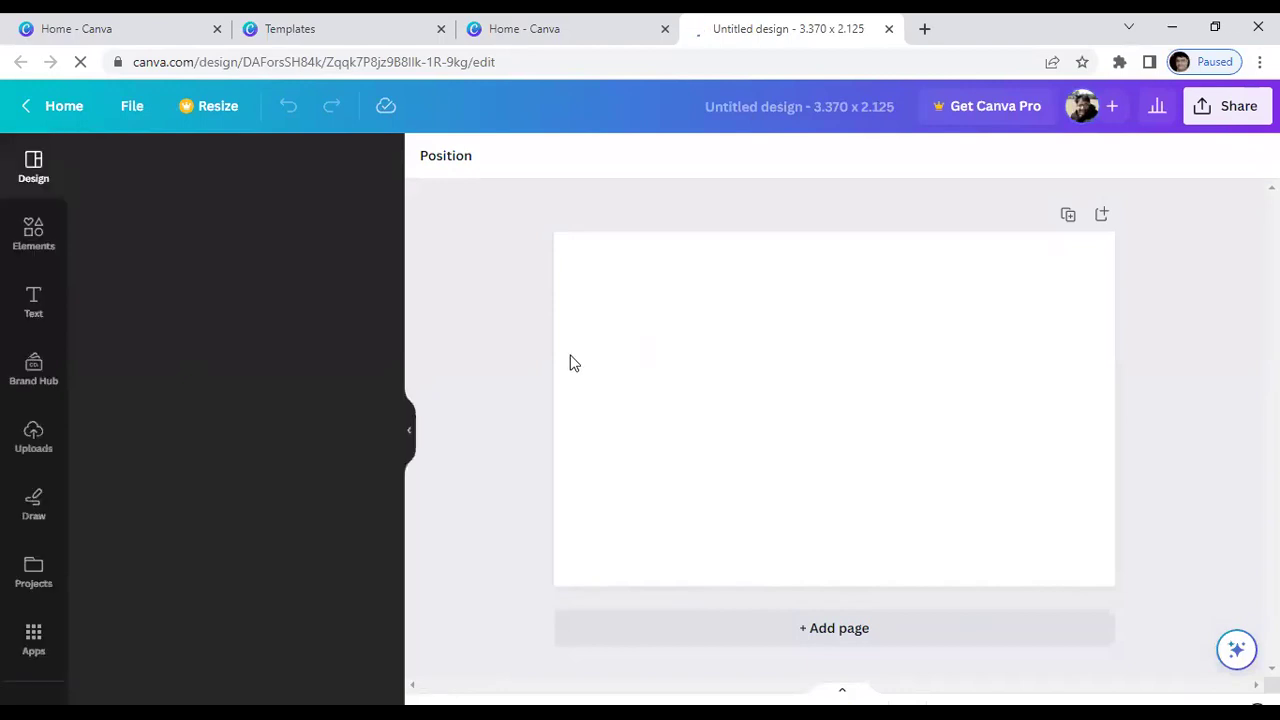
pyautogui.click(1226, 18)
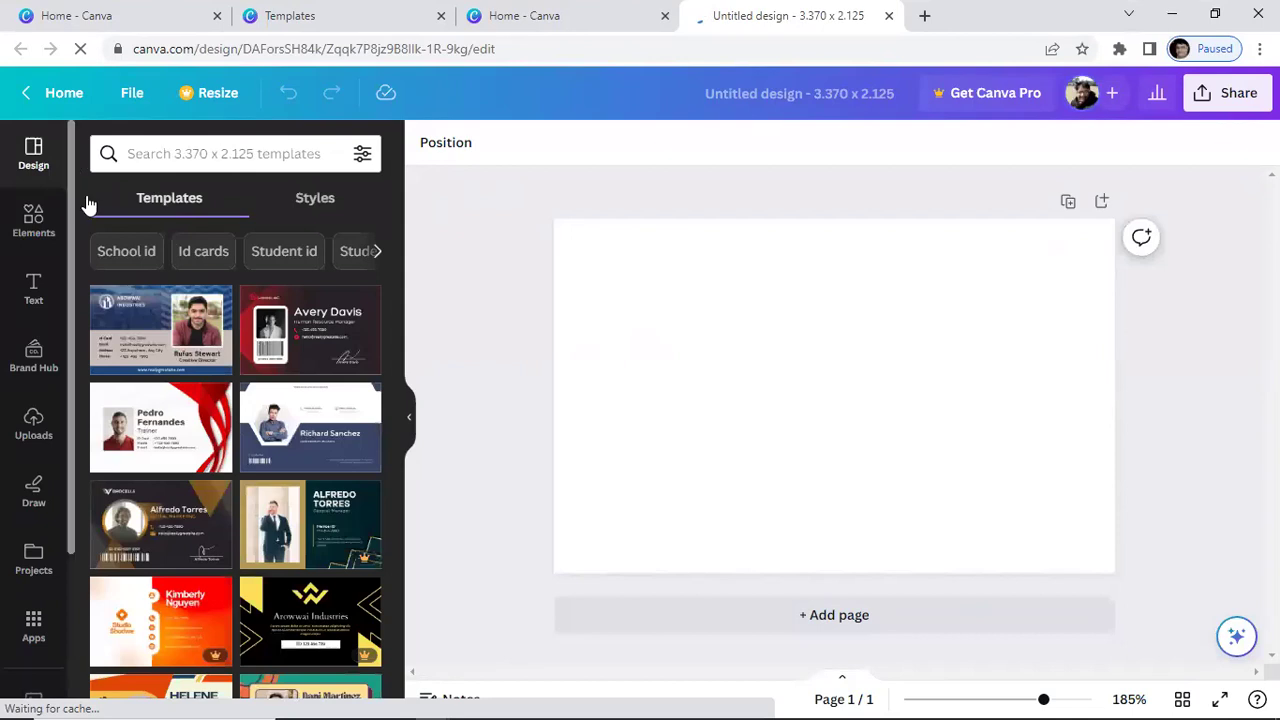
pyautogui.click(28, 100)
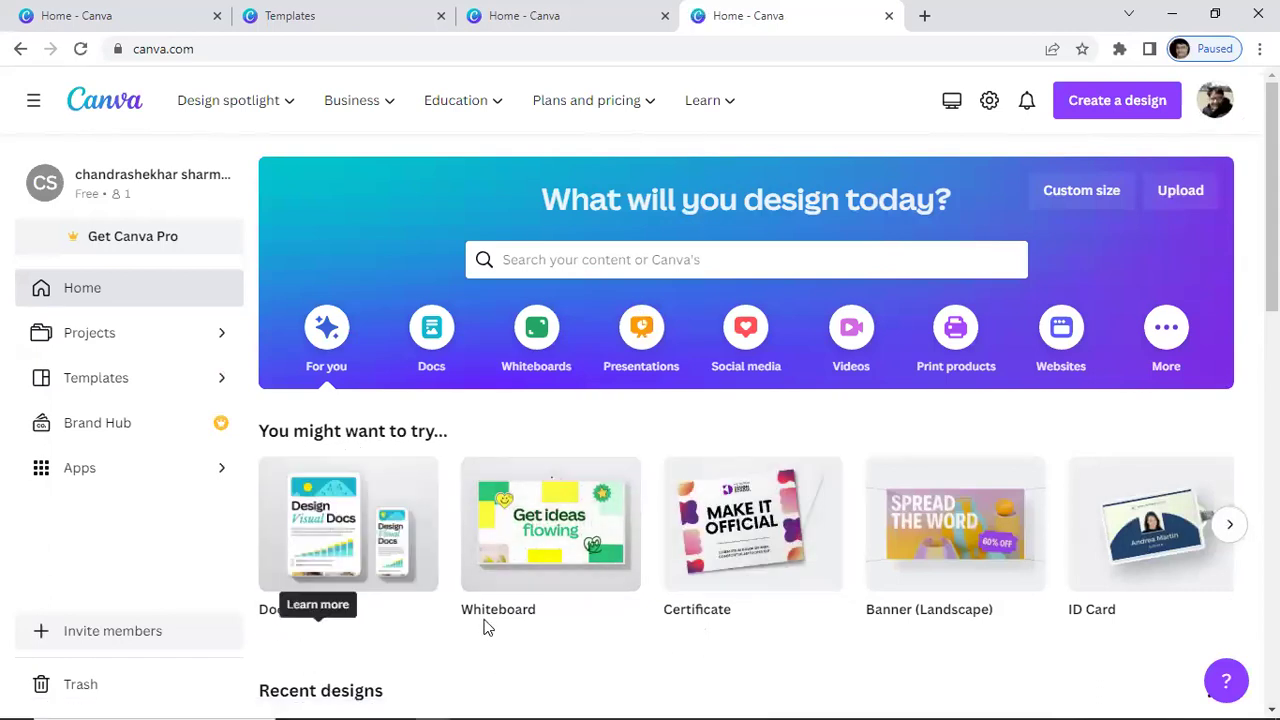
# Create a new A4 landscape certificate and apply the White Gold Elegant Modern Certificate of Participation template to it.
pyautogui.click(760, 537)
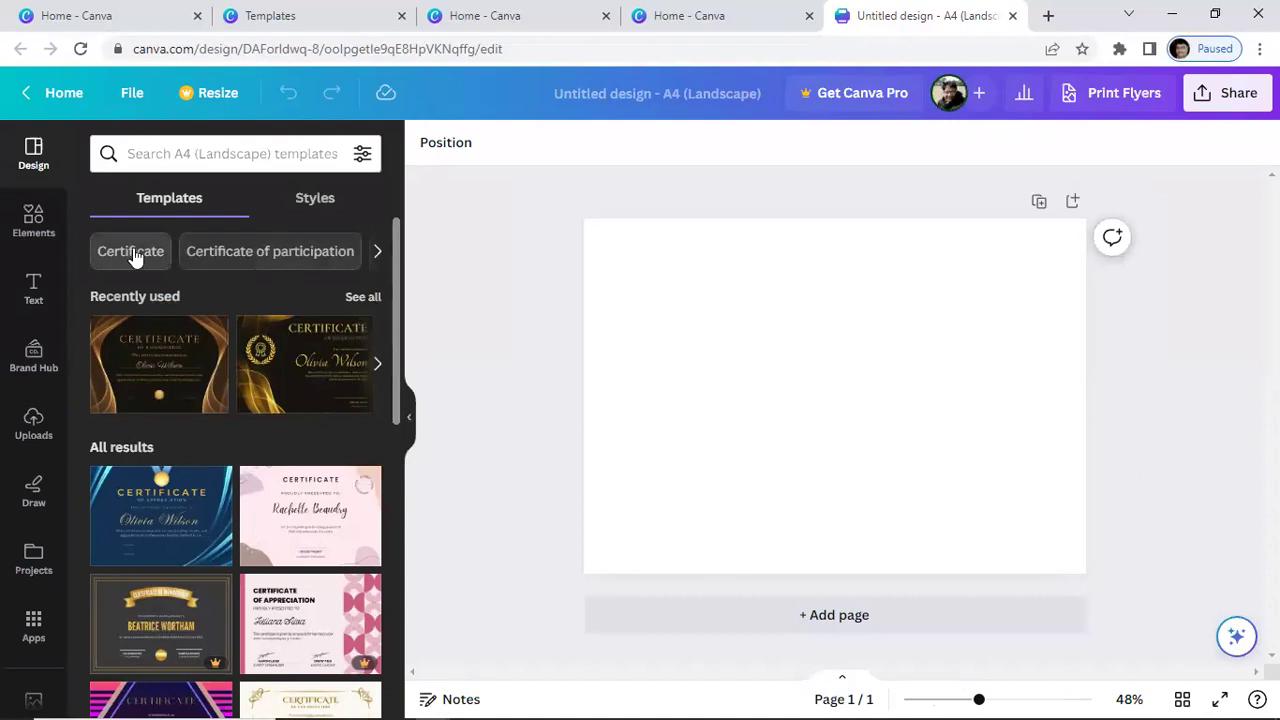
pyautogui.click(259, 251)
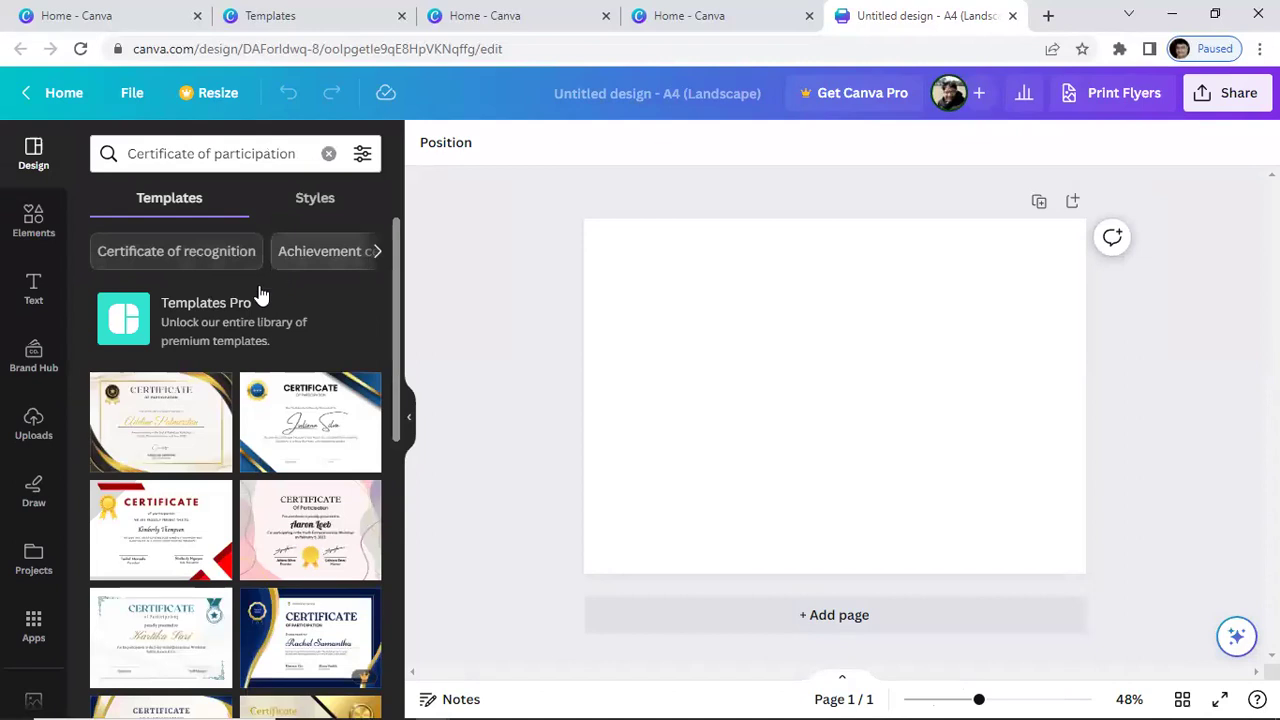
pyautogui.click(170, 433)
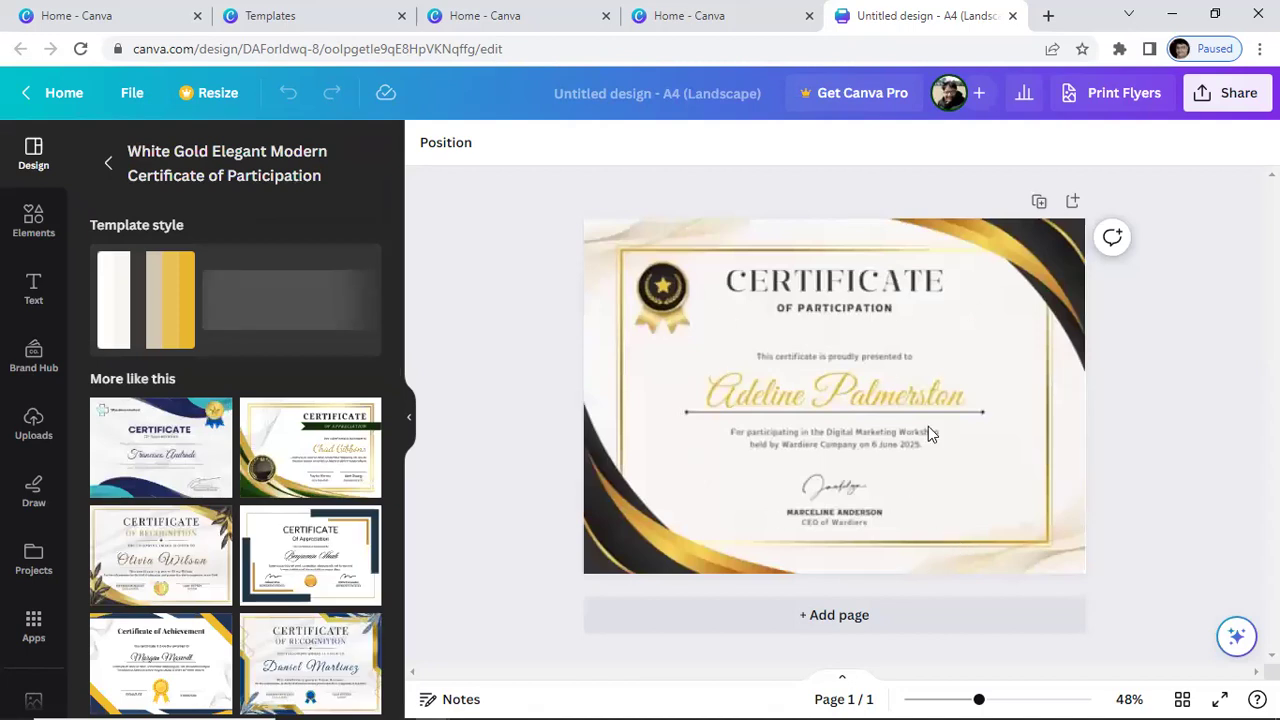
pyautogui.click(995, 400)
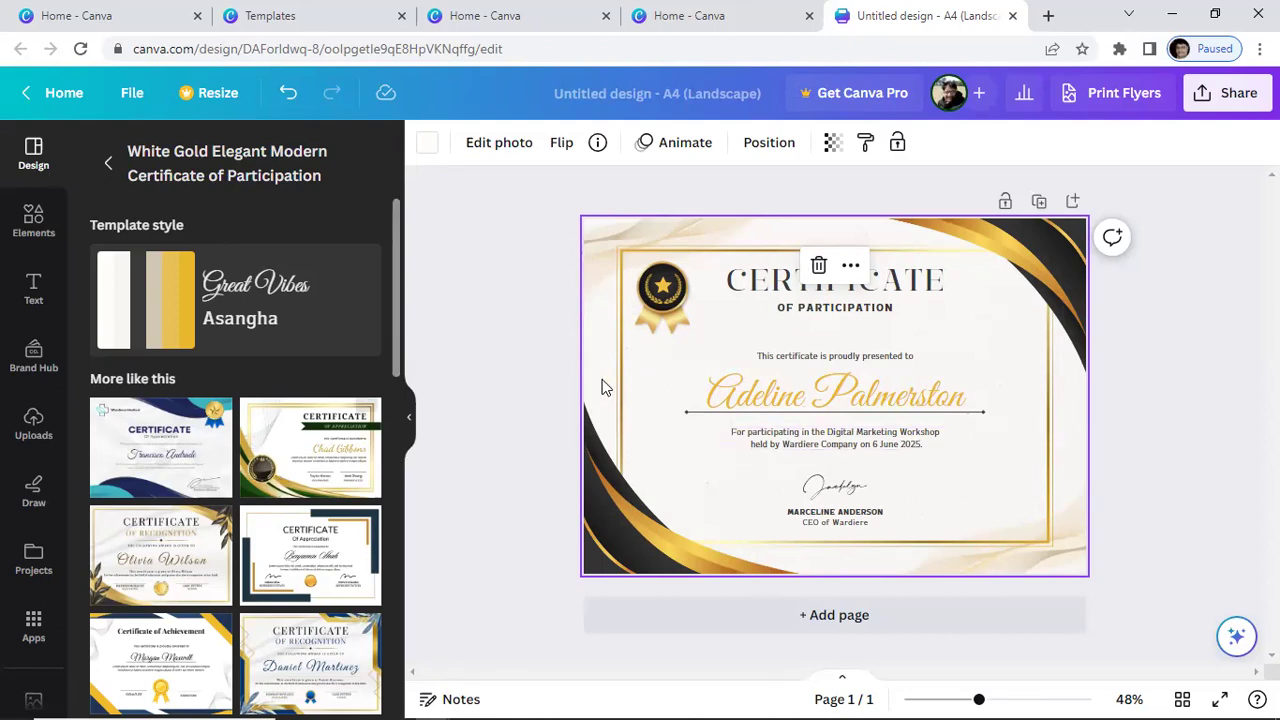
# Add the uploaded round gold १०० seal to the certificate and place it small near the left edge, below the ribbon badge.
pyautogui.click(33, 425)
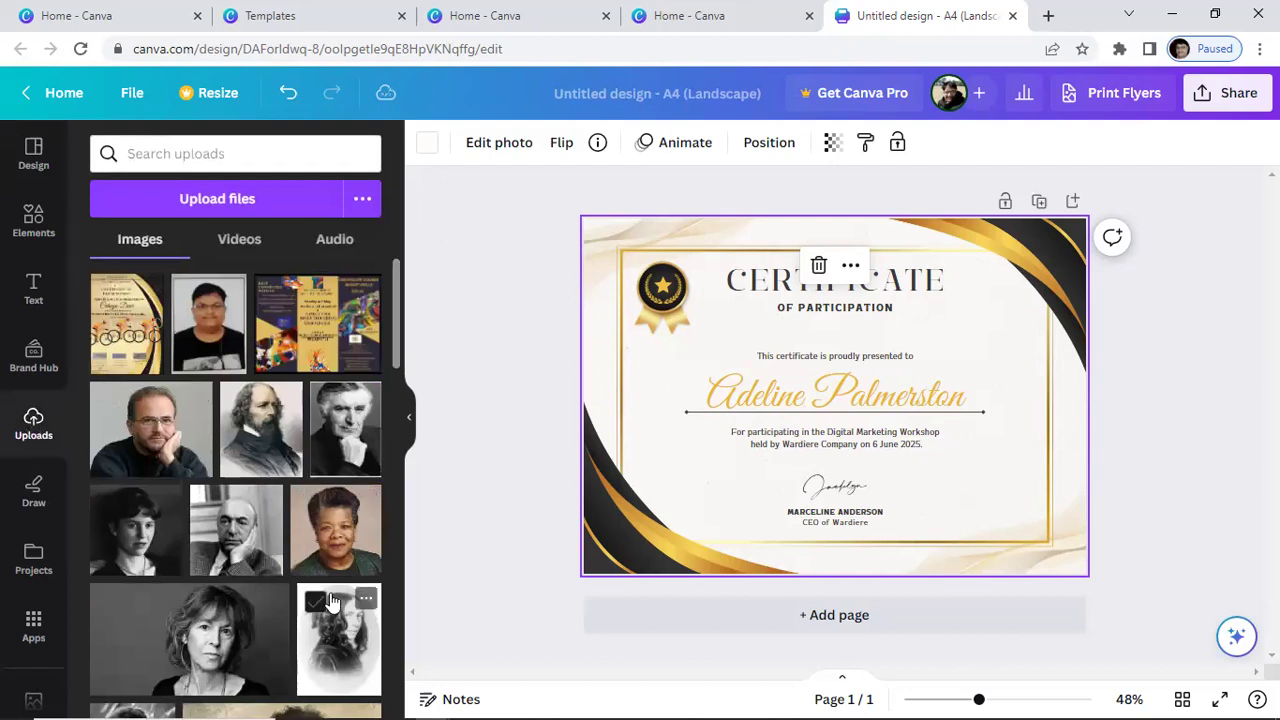
pyautogui.scroll(-3, 310, 600)
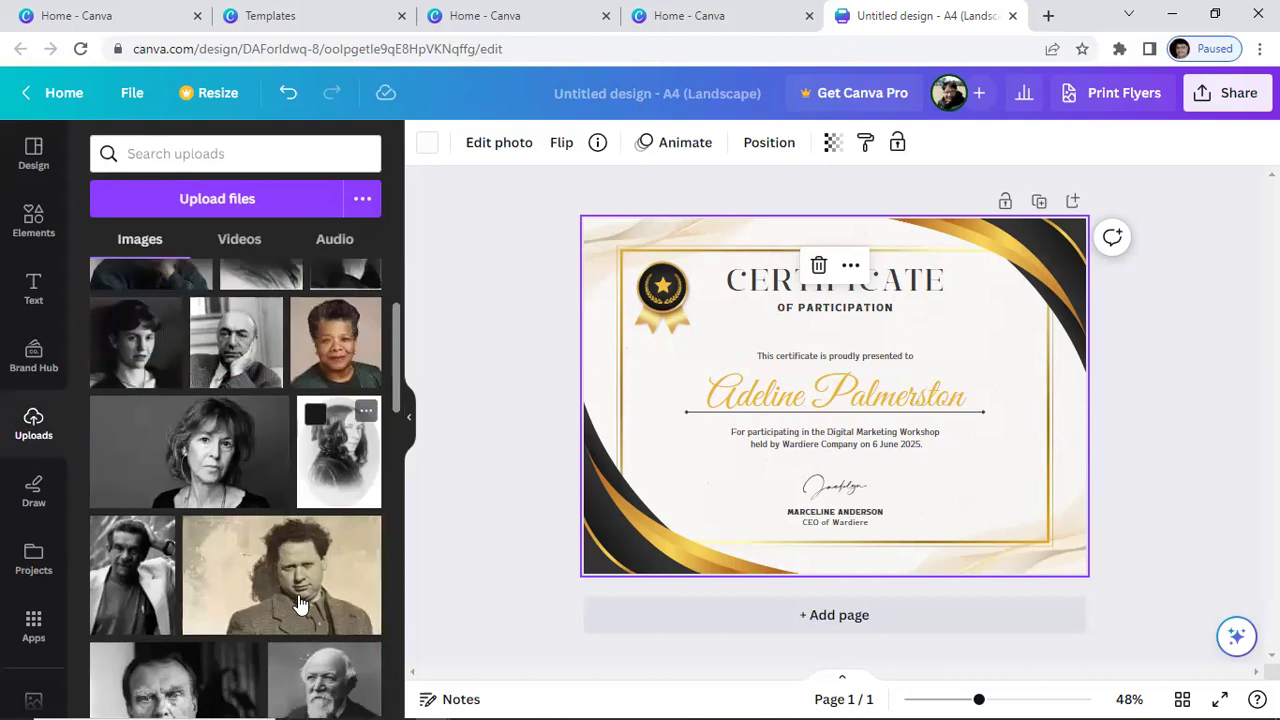
pyautogui.scroll(-6, 298, 603)
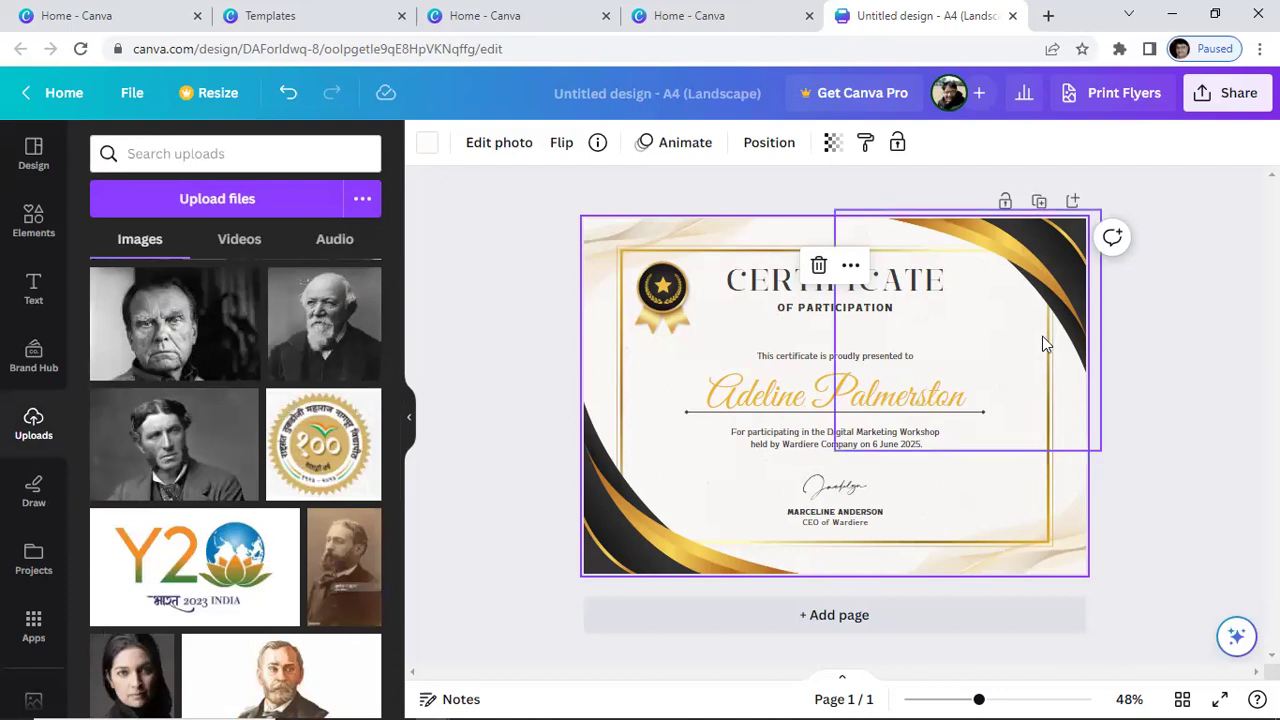
pyautogui.click(325, 452)
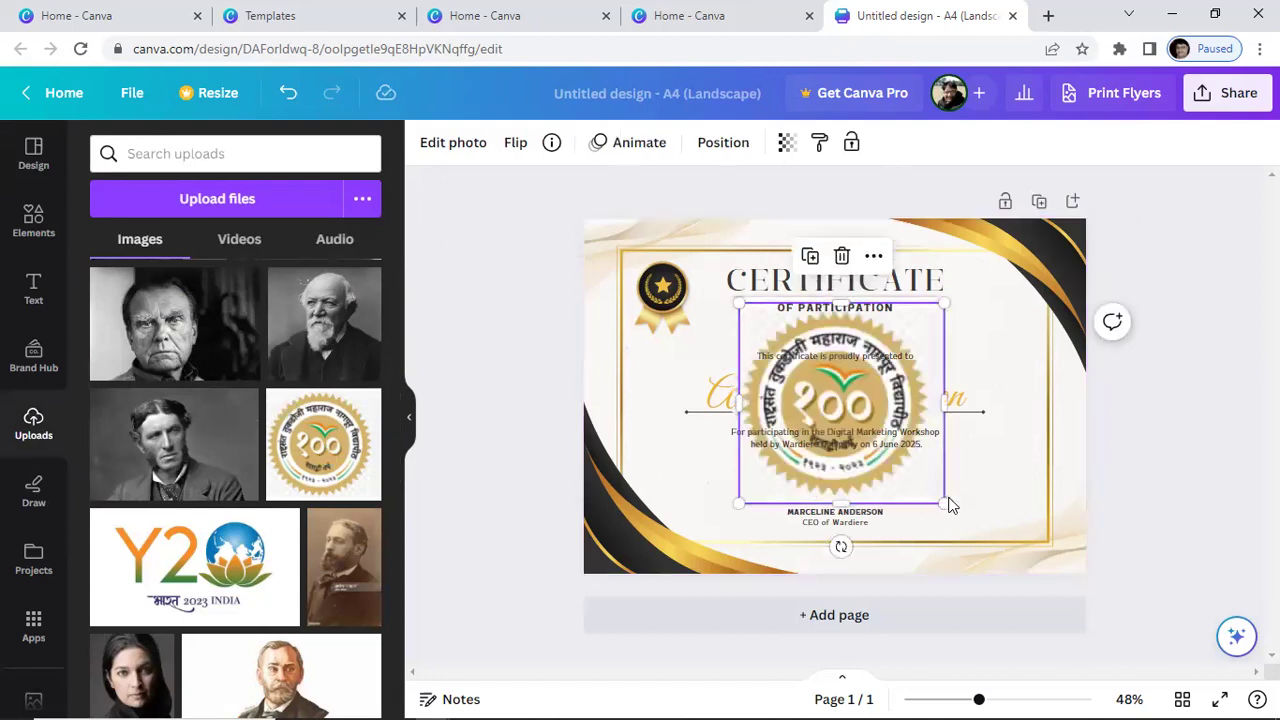
pyautogui.moveTo(940, 498); pyautogui.dragTo(617, 372)
pyautogui.click(983, 406)
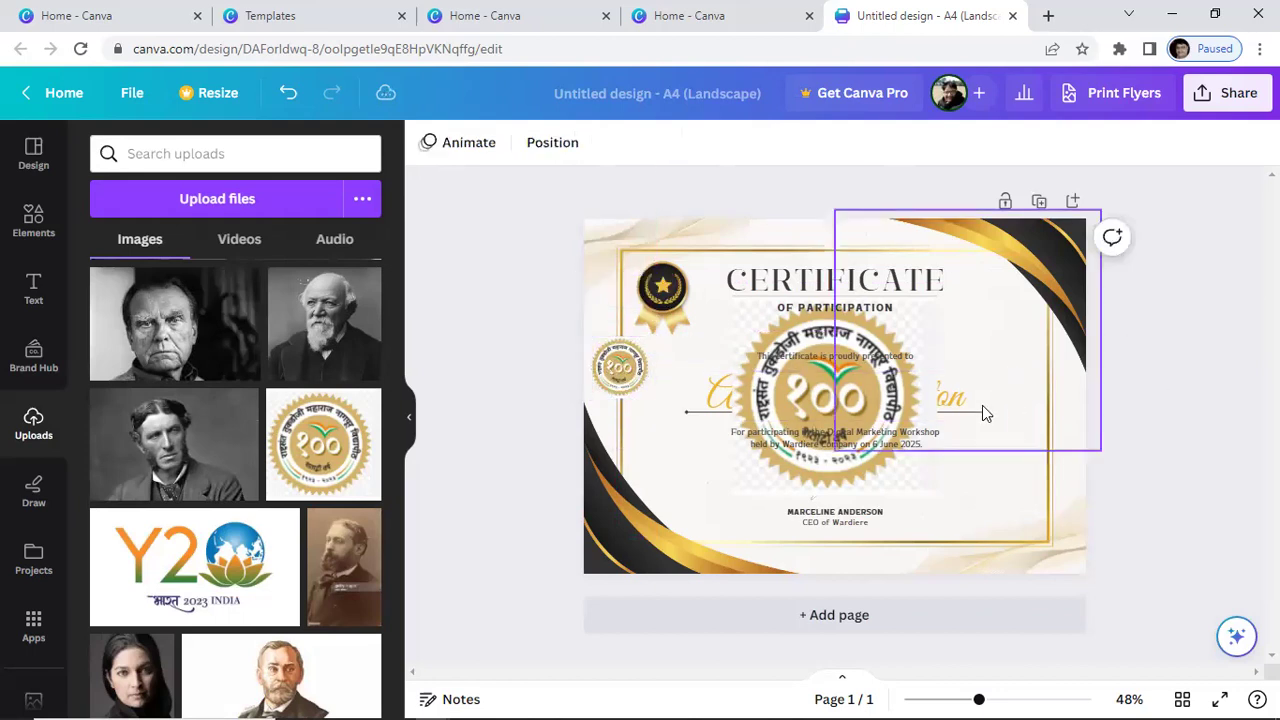
# Delete the oversized extra copy of the round १०० seal from the middle of the certificate.
pyautogui.click(857, 422)
pyautogui.rightClick(857, 422)
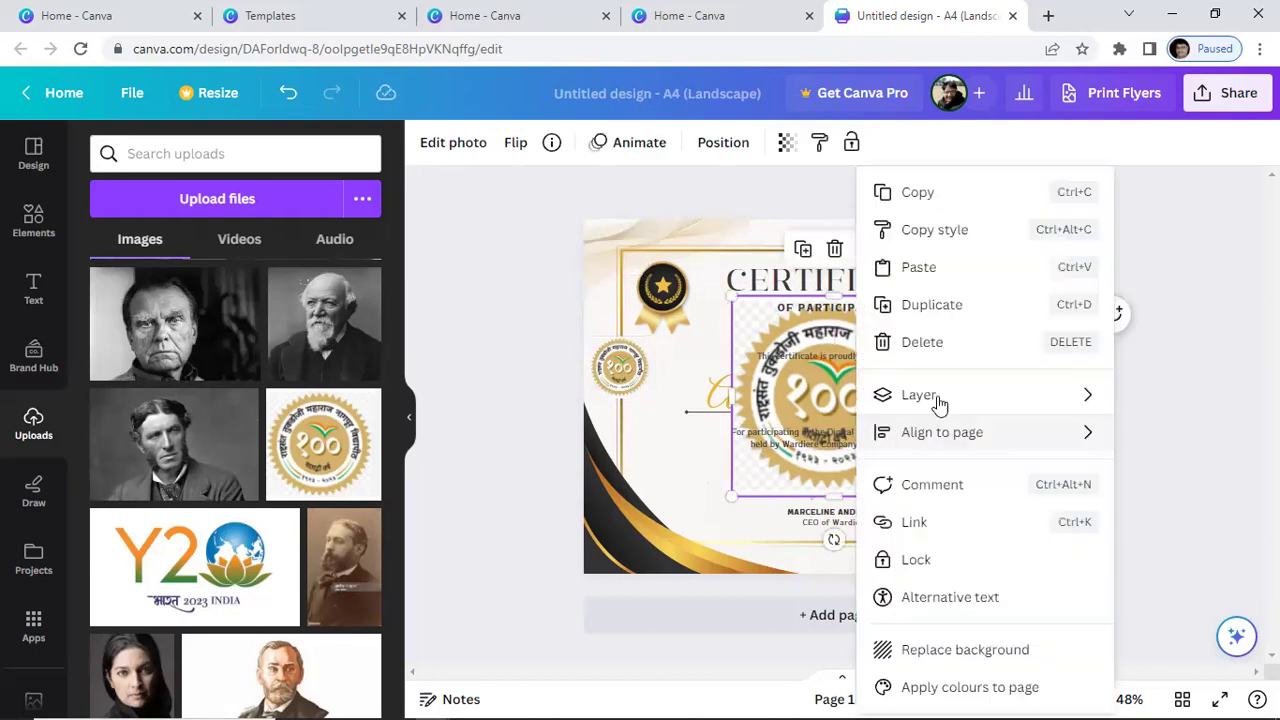
pyautogui.click(933, 346)
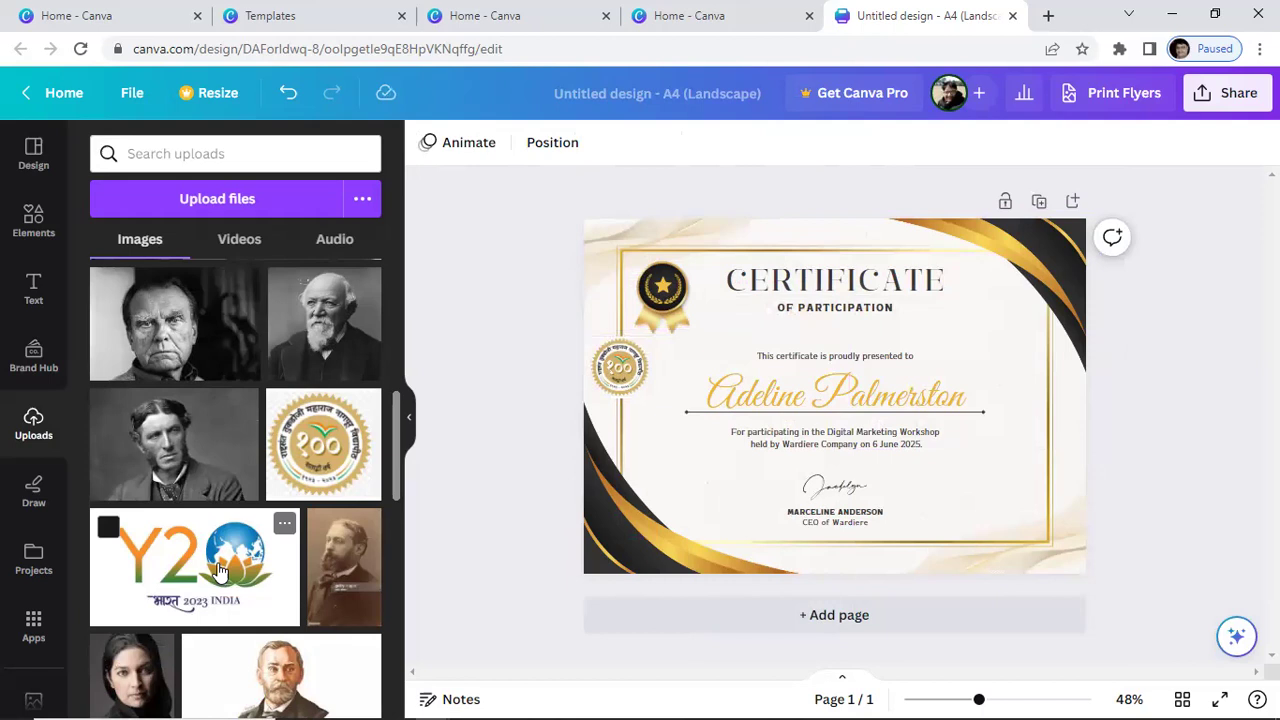
# Add the uploaded blue 75 आज़ादी का अमृत महोत्सव logo and place it small at the certificate's right edge, level with the १०० seal.
pyautogui.scroll(-15, 222, 567)
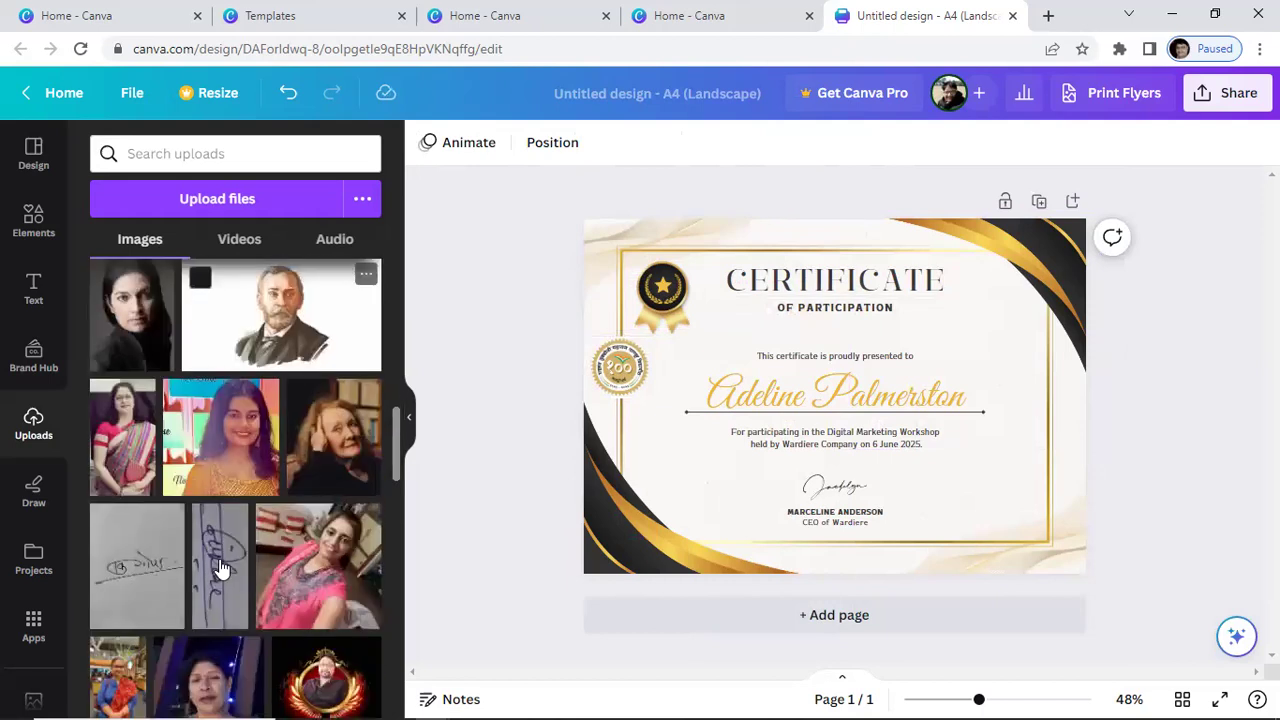
pyautogui.scroll(-10, 222, 567)
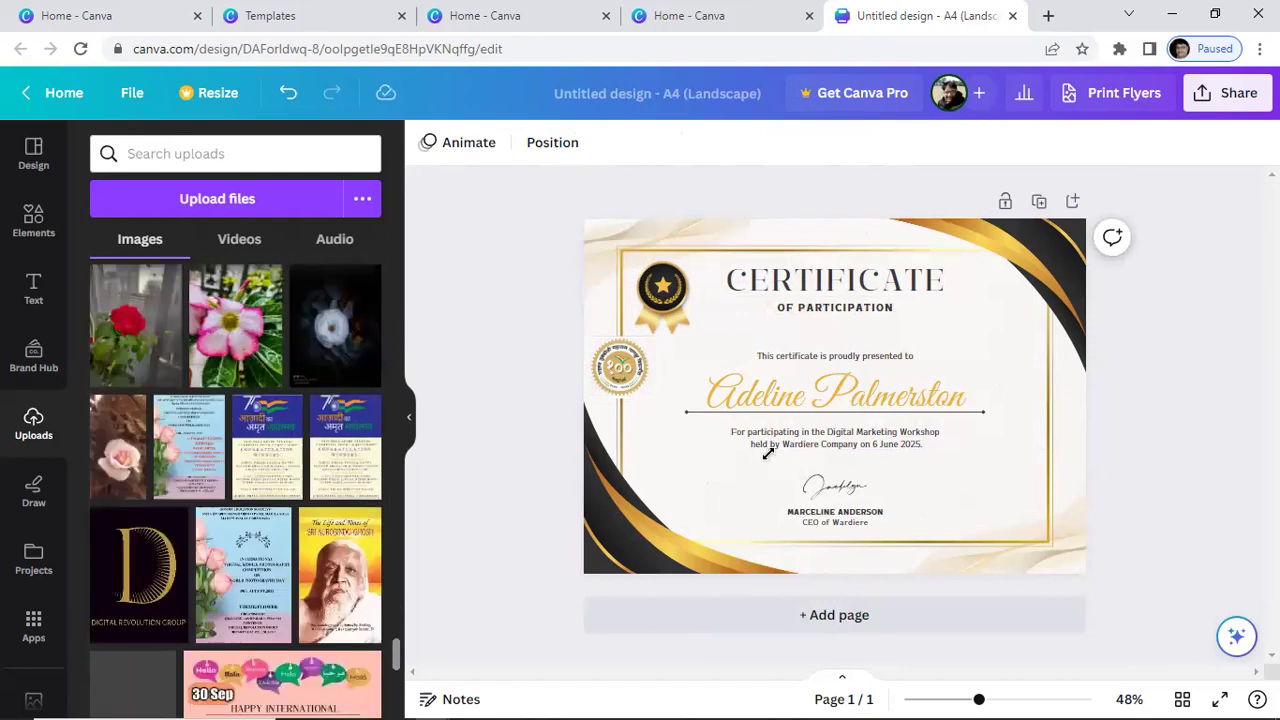
pyautogui.scroll(-3, 236, 490)
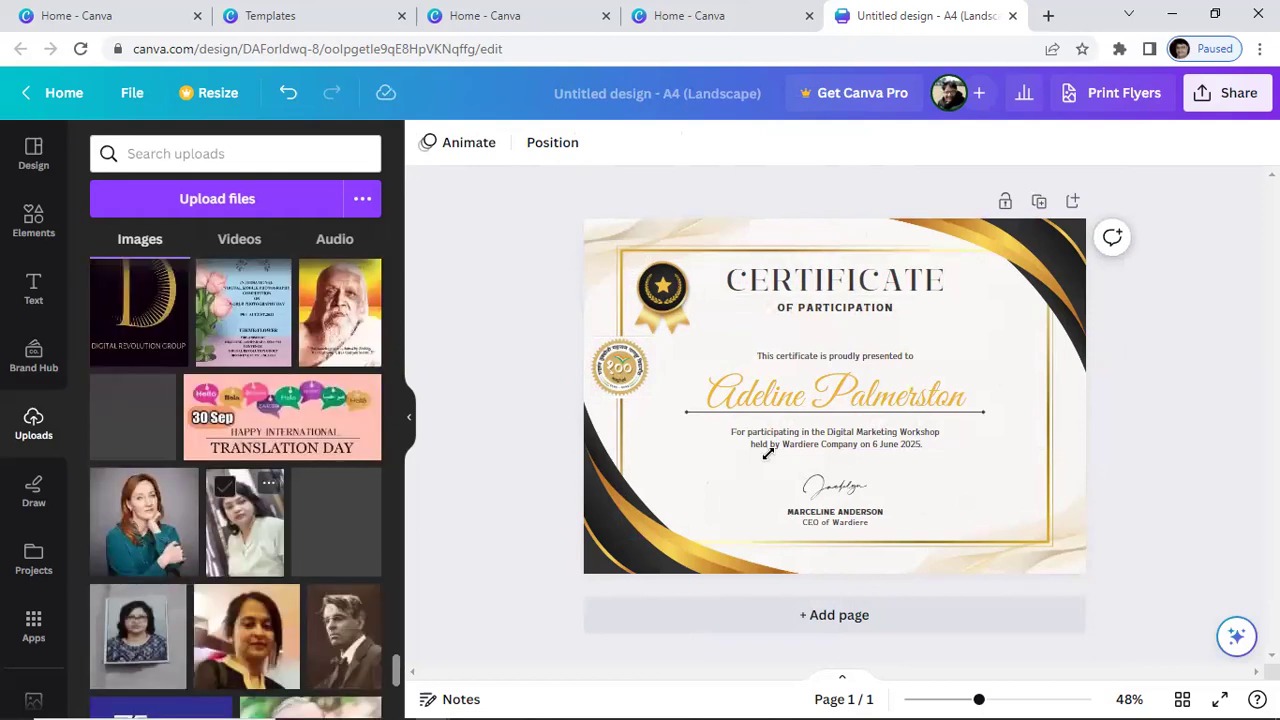
pyautogui.click(775, 450)
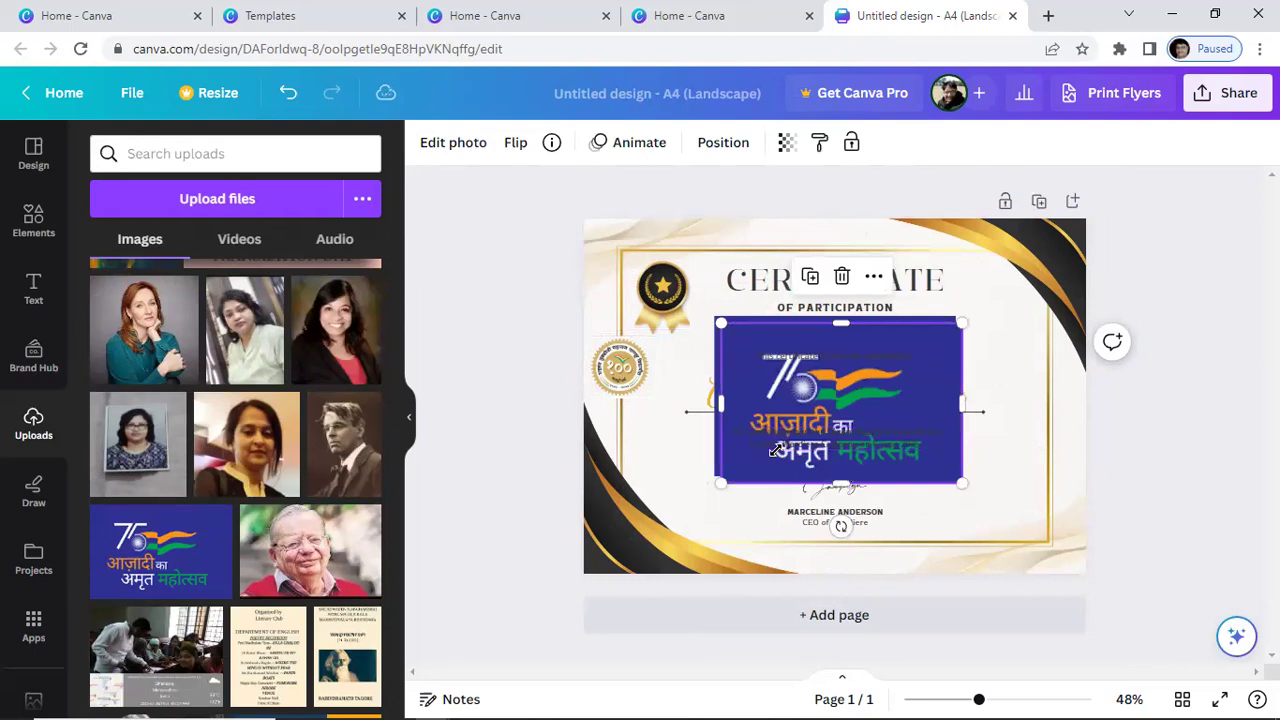
pyautogui.moveTo(781, 447); pyautogui.dragTo(910, 388)
pyautogui.moveTo(959, 340); pyautogui.dragTo(1059, 349)
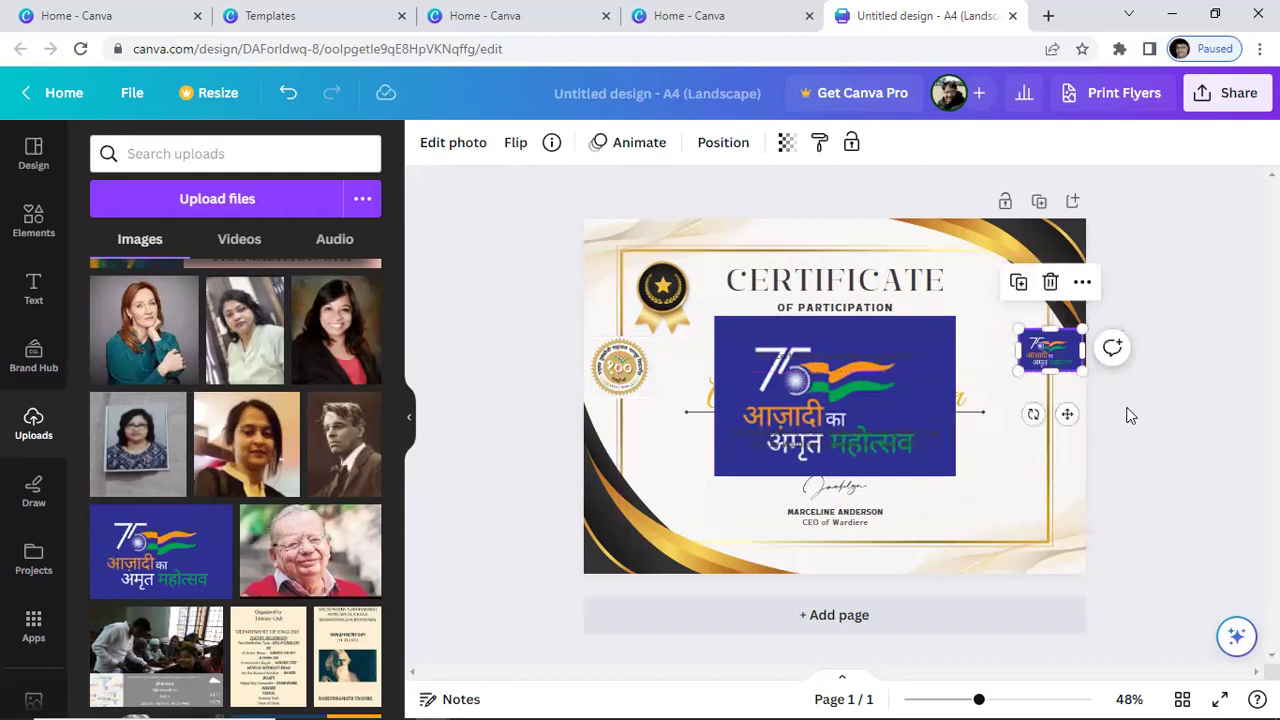
# Delete the oversized extra copy of the blue आज़ादी का अमृत महोत्सव logo covering the certificate text.
pyautogui.click(1130, 415)
pyautogui.click(902, 393)
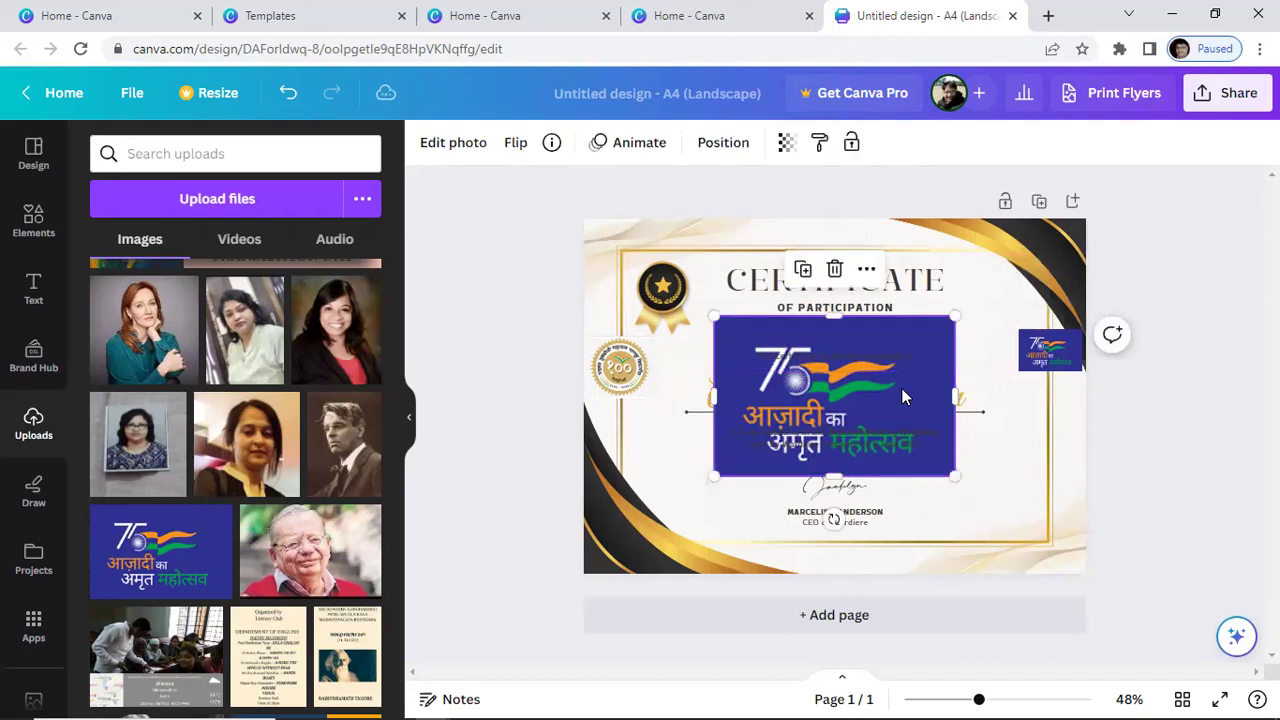
pyautogui.rightClick(901, 388)
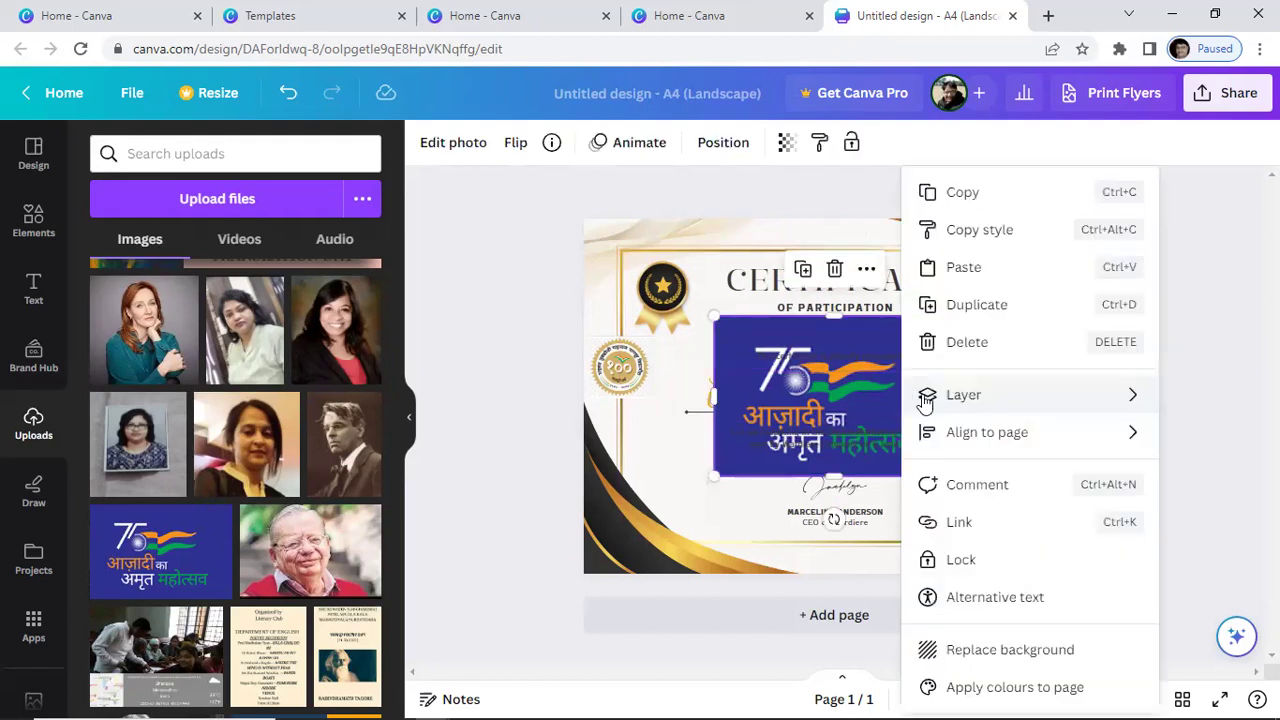
pyautogui.click(975, 345)
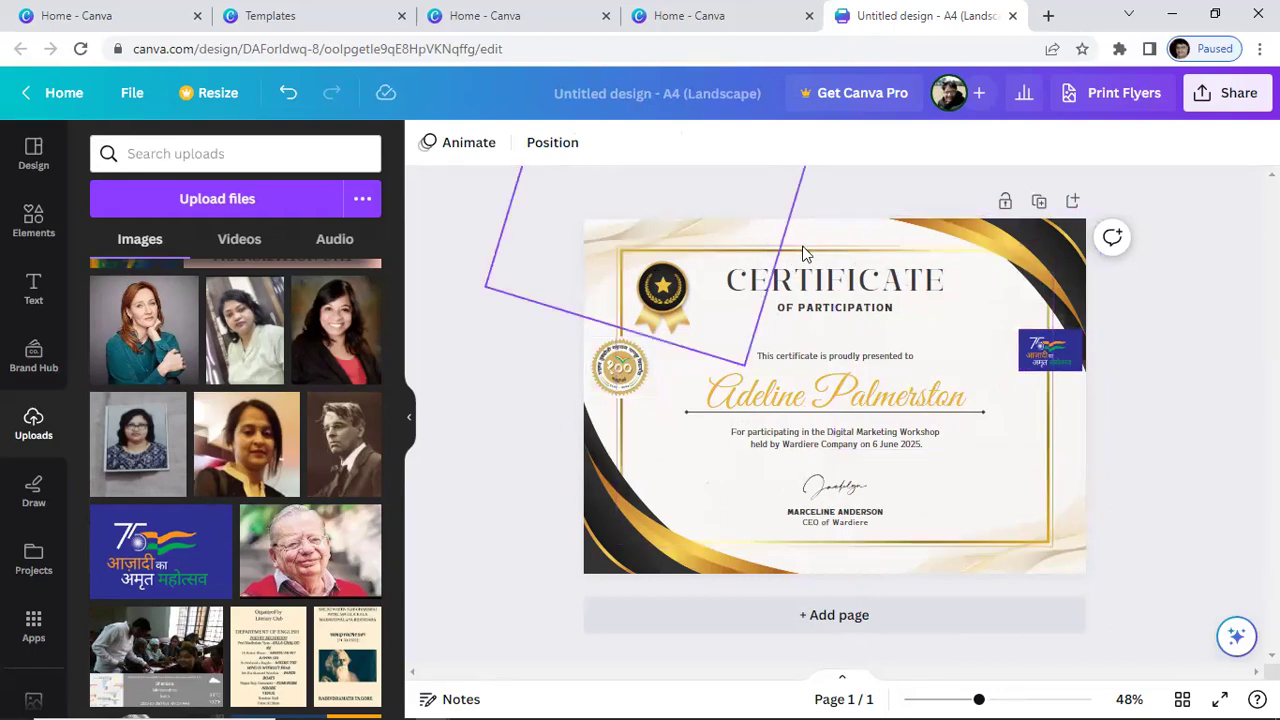
# Shrink the १०० seal and the blue अमृत महोत्सव logo and place them side by side above the CERTIFICATE heading.
pyautogui.click(631, 372)
pyautogui.moveTo(650, 398); pyautogui.dragTo(627, 366)
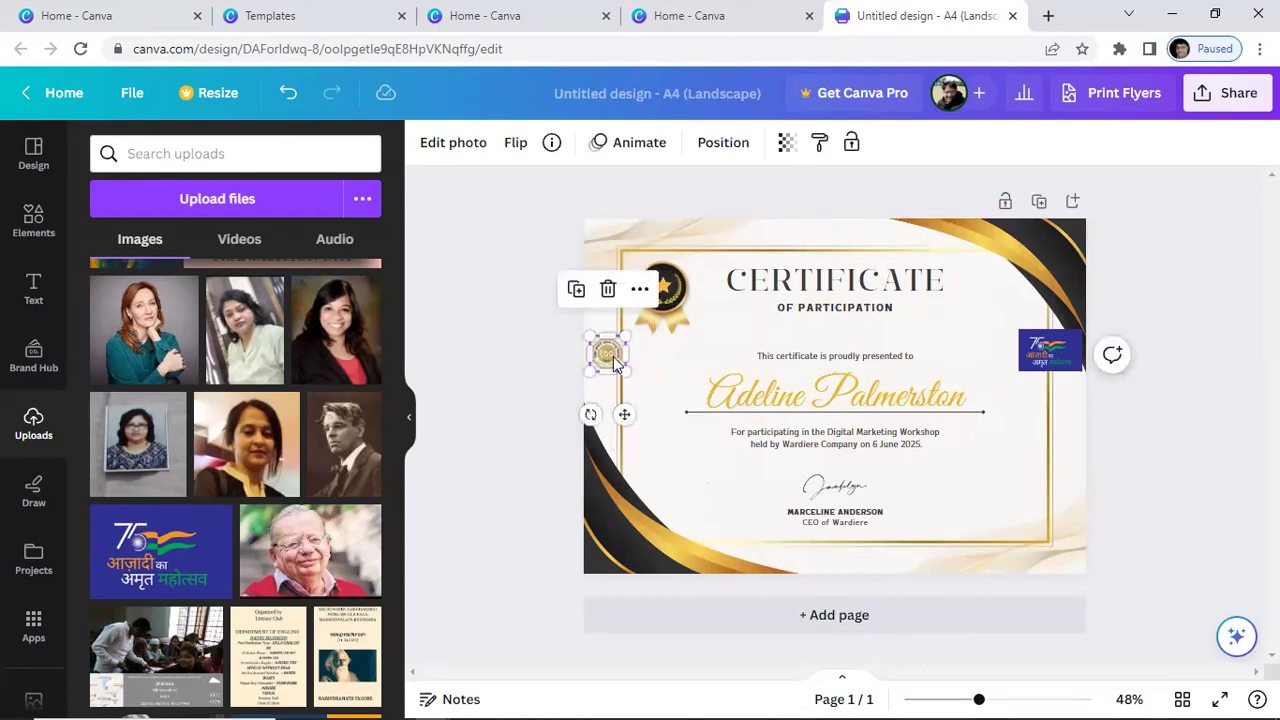
pyautogui.moveTo(626, 413); pyautogui.dragTo(751, 292)
pyautogui.moveTo(745, 247); pyautogui.dragTo(742, 244)
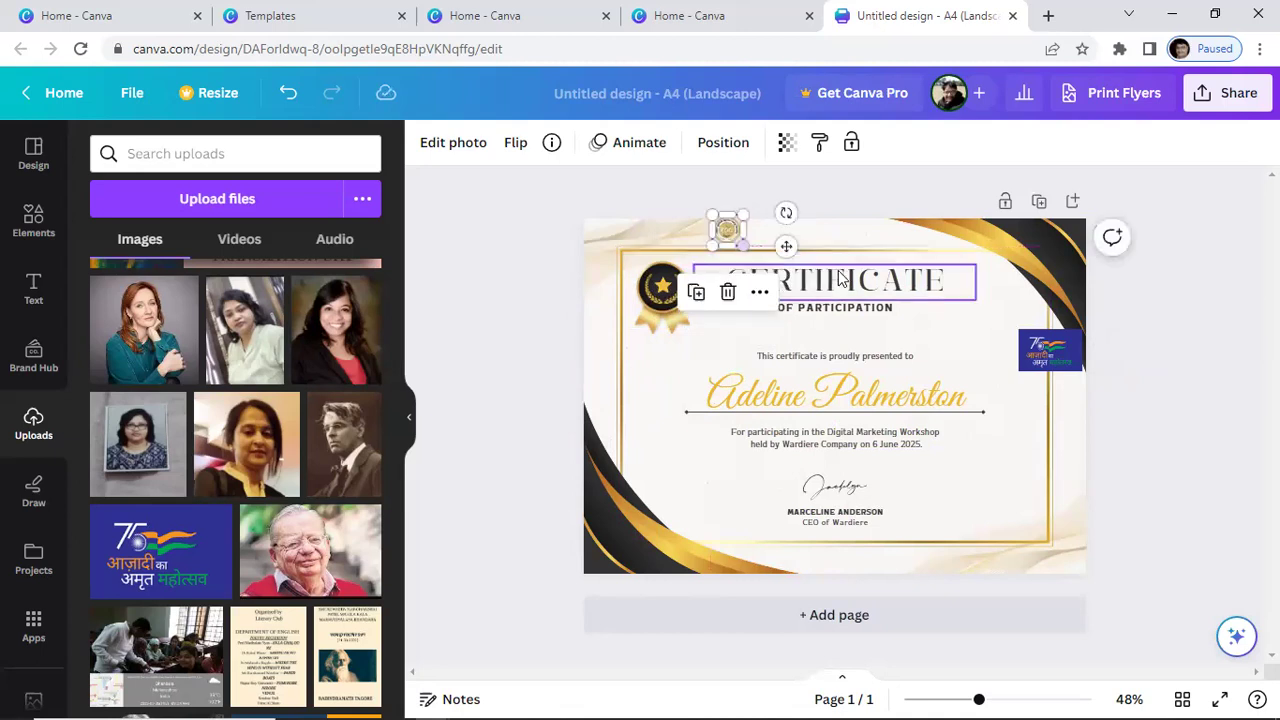
pyautogui.click(1040, 352)
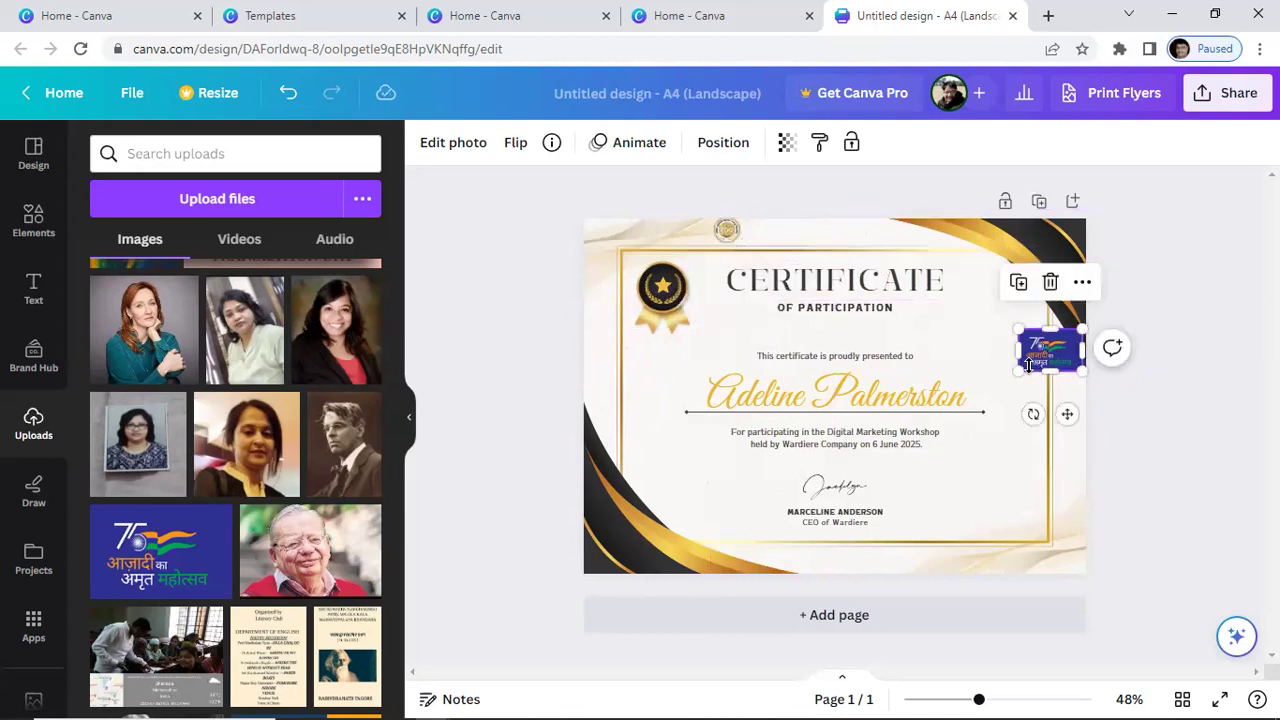
pyautogui.moveTo(1028, 366); pyautogui.dragTo(680, 243)
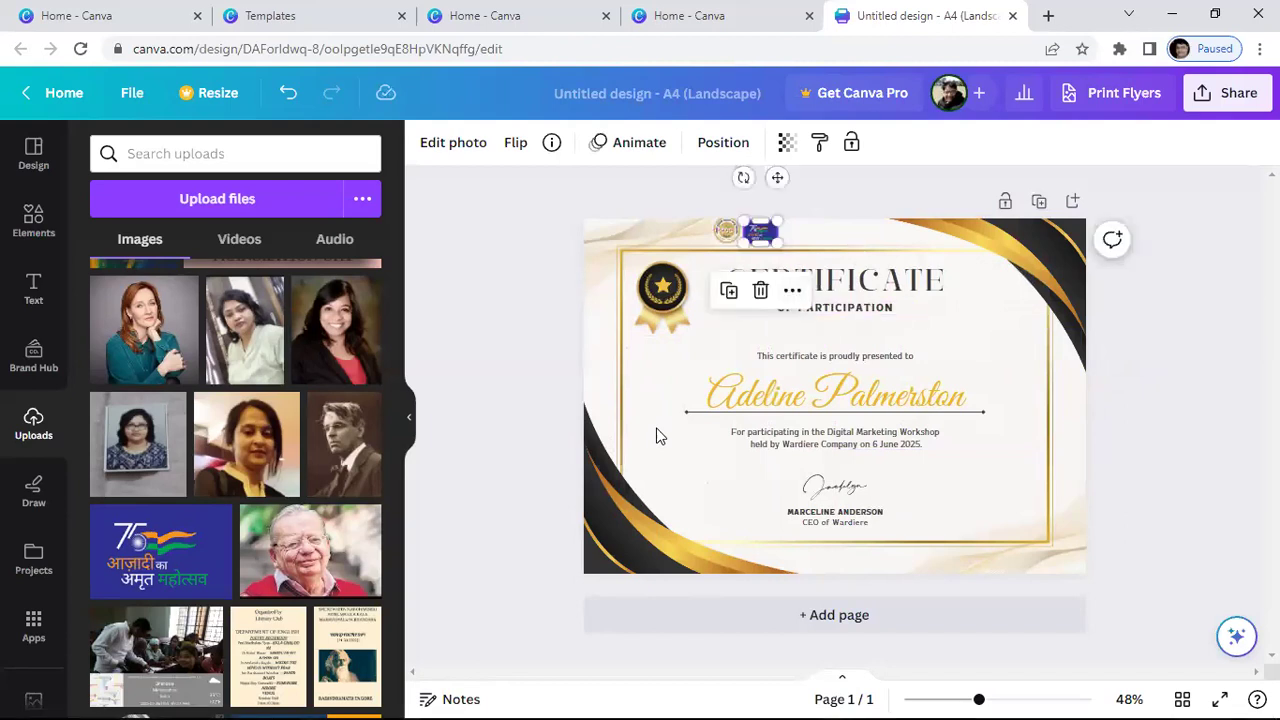
# Add the uploaded Patel Mahila Mahavidyalaya Bhandara college logo, shrunk to match, beside the blue logo above the heading.
pyautogui.click(657, 429)
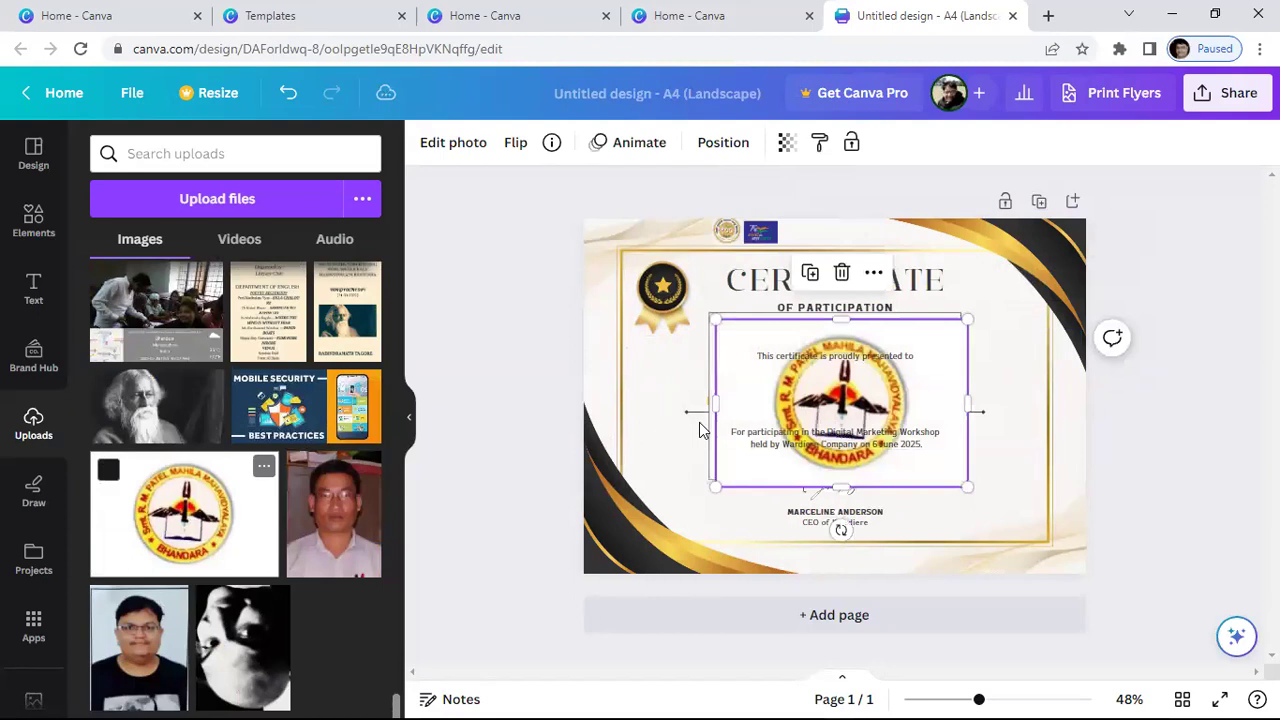
pyautogui.moveTo(714, 484); pyautogui.dragTo(813, 288)
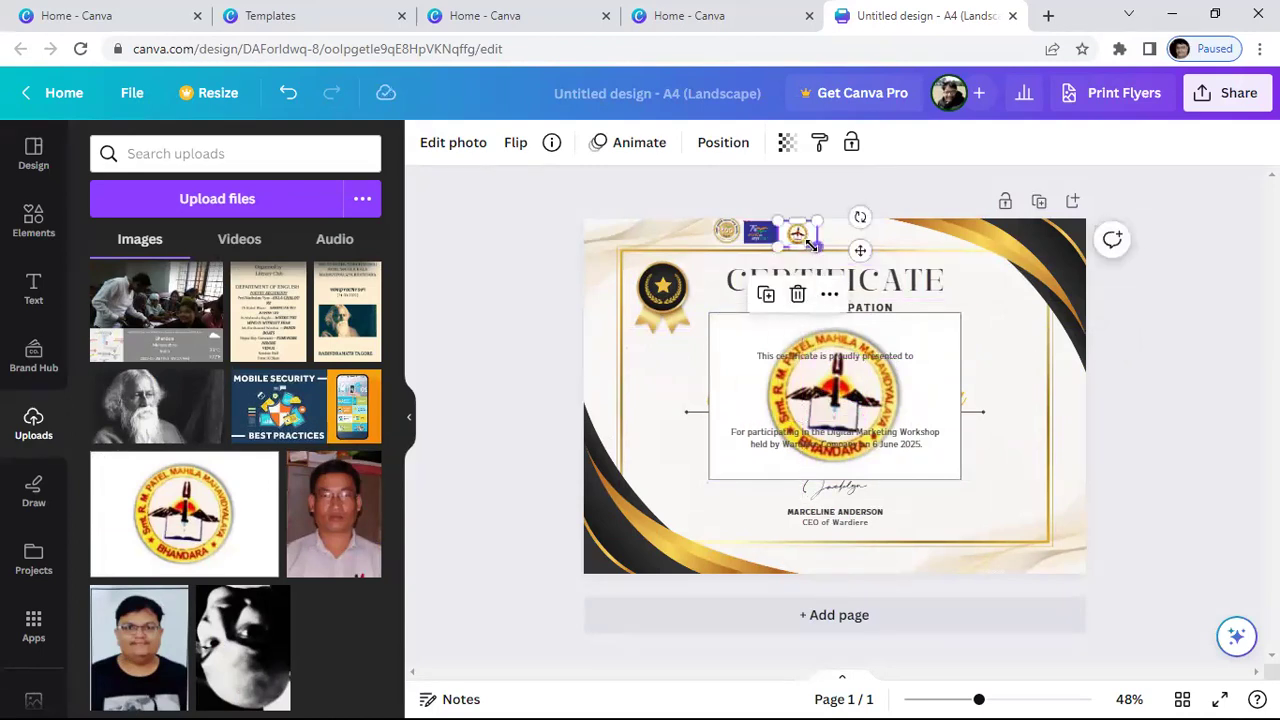
pyautogui.moveTo(806, 244); pyautogui.dragTo(807, 245)
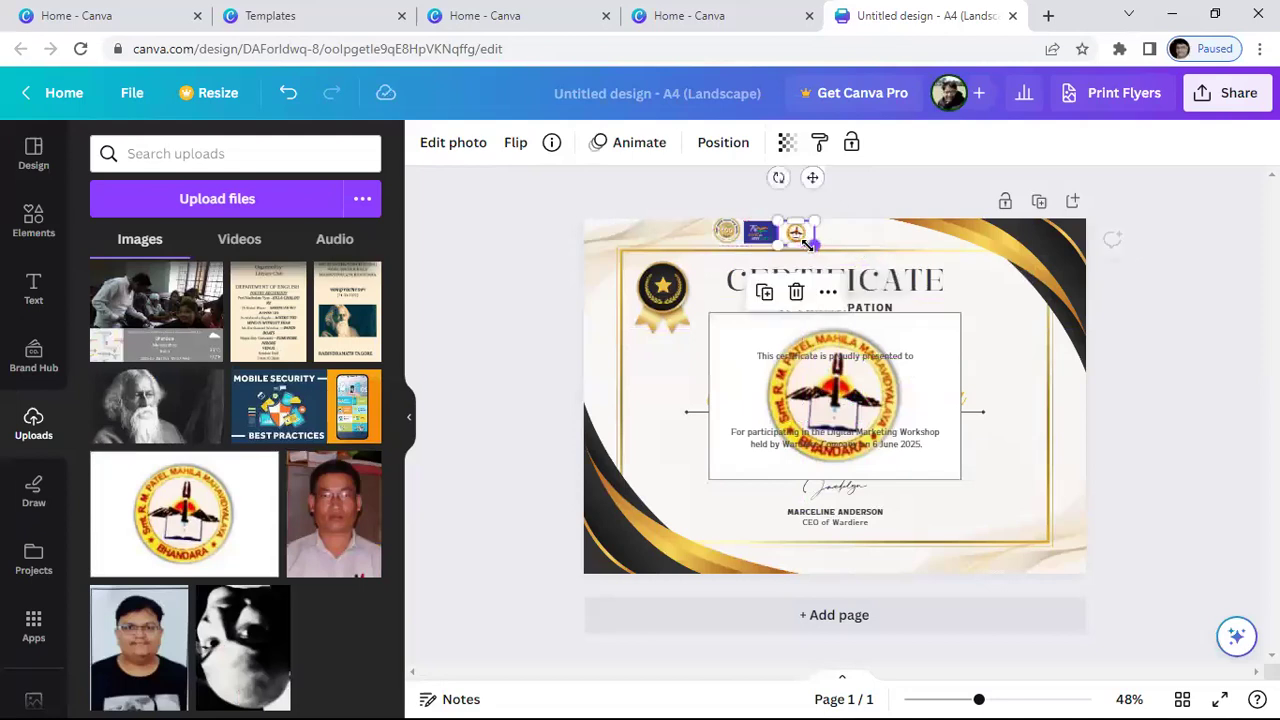
pyautogui.click(1174, 372)
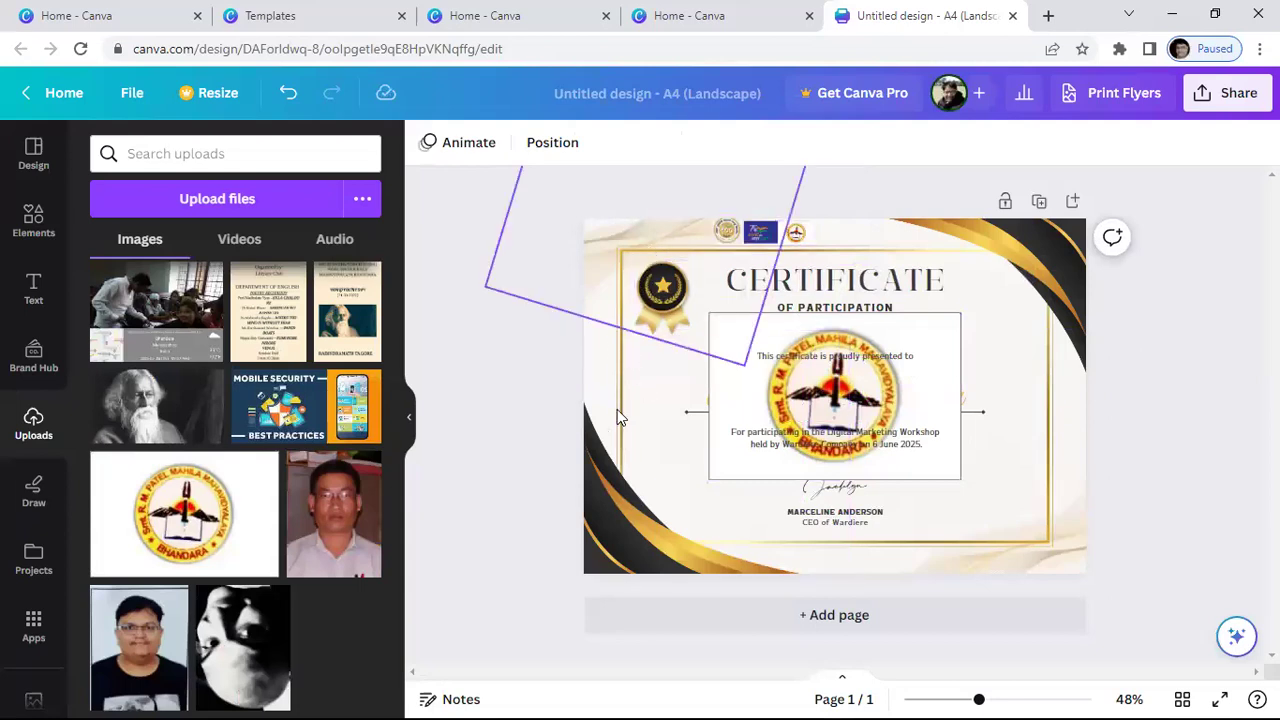
# Delete all parts of the ribbon badge, including its laurel wreath and star, from the certificate's upper-left corner.
pyautogui.rightClick(658, 311)
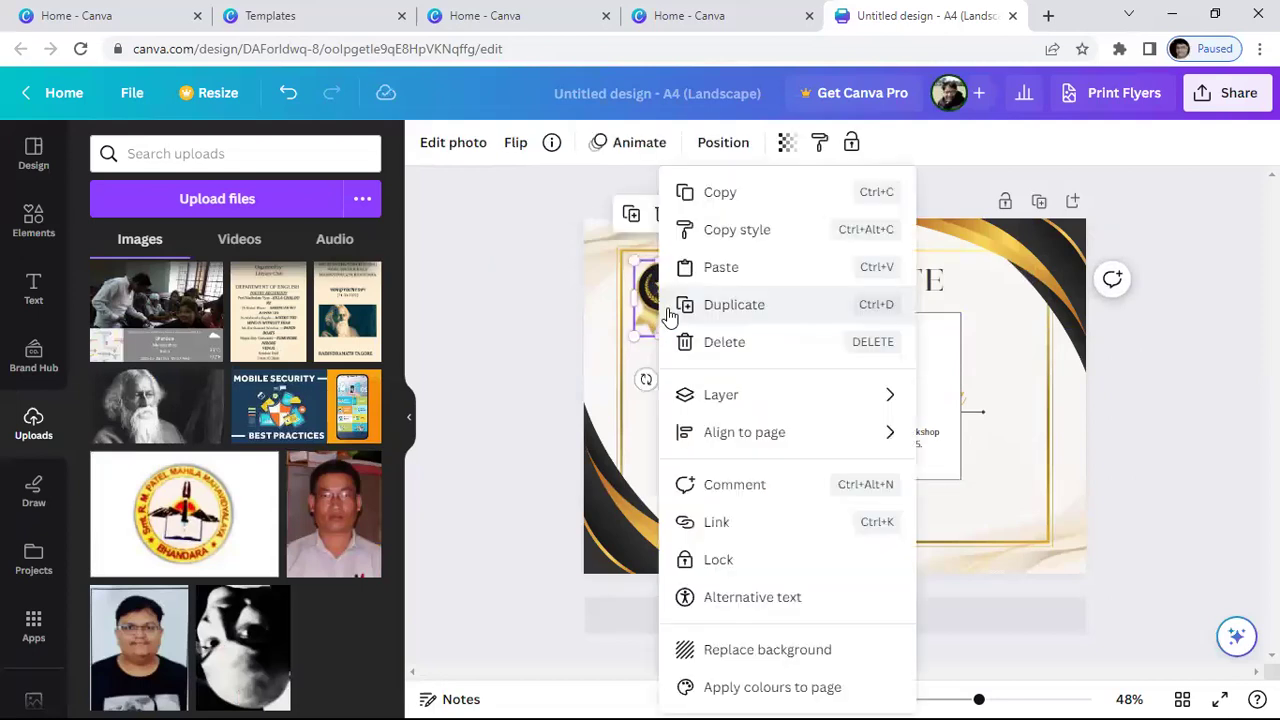
pyautogui.click(724, 343)
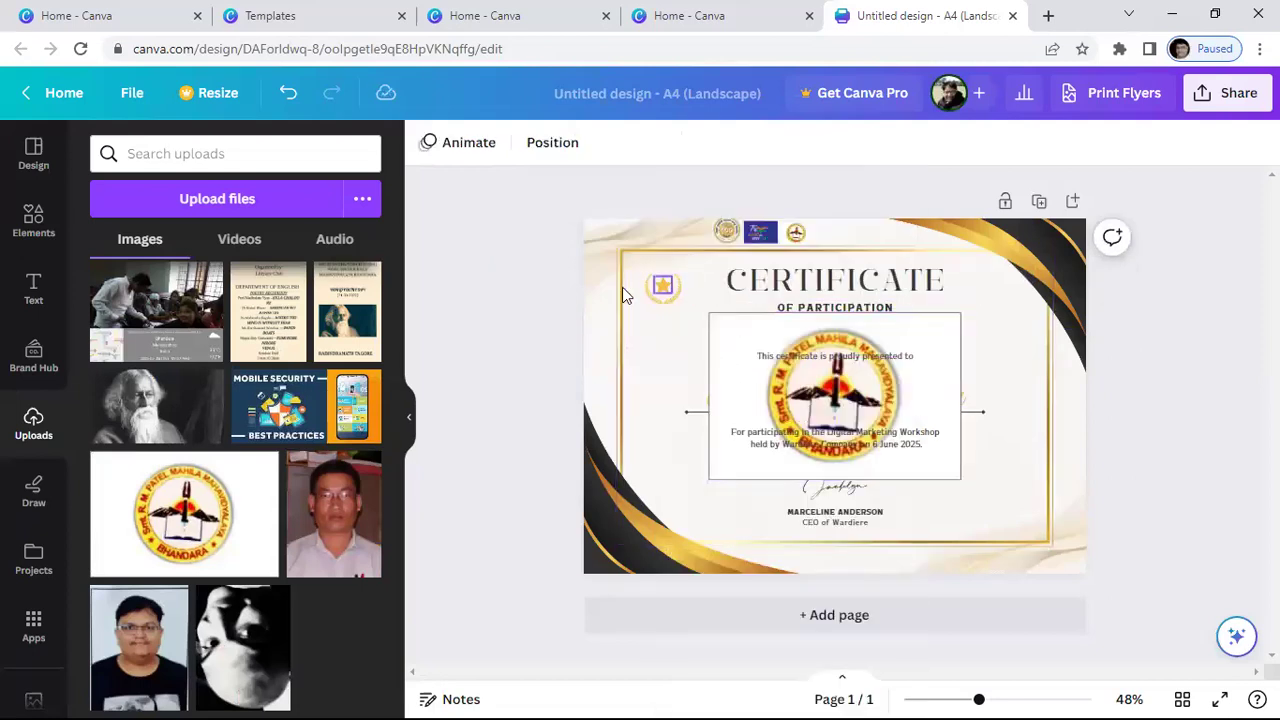
pyautogui.rightClick(660, 291)
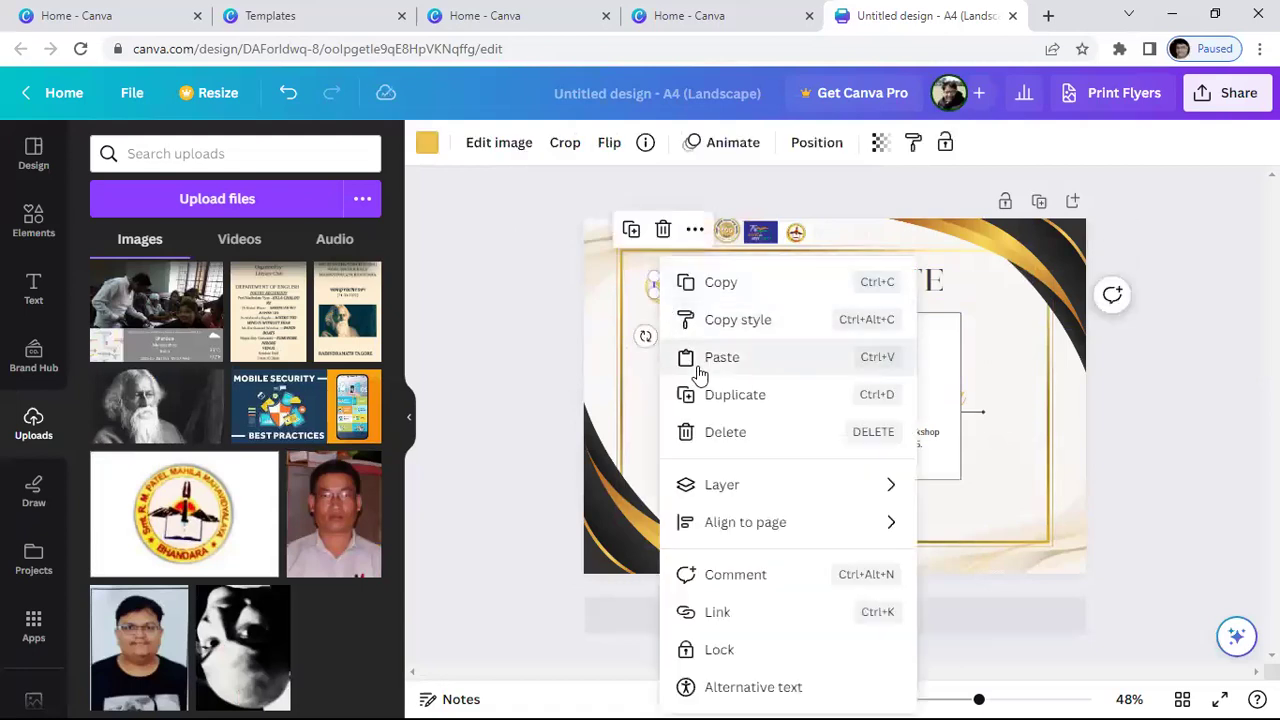
pyautogui.click(726, 433)
pyautogui.rightClick(660, 292)
pyautogui.click(716, 433)
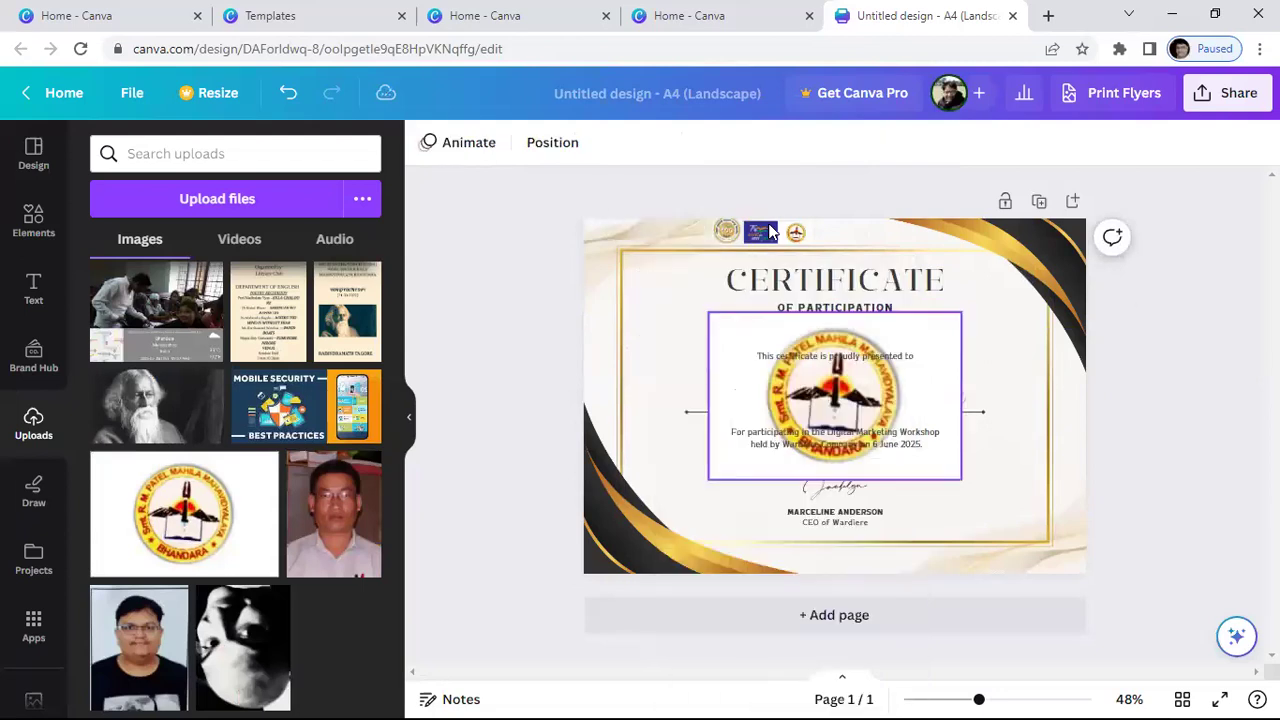
# Rearrange the small logos above the heading in the order blue अमृत महोत्सव logo, college logo, १०० seal.
pyautogui.moveTo(731, 238); pyautogui.dragTo(639, 268)
pyautogui.moveTo(796, 240); pyautogui.dragTo(662, 314)
pyautogui.click(1160, 341)
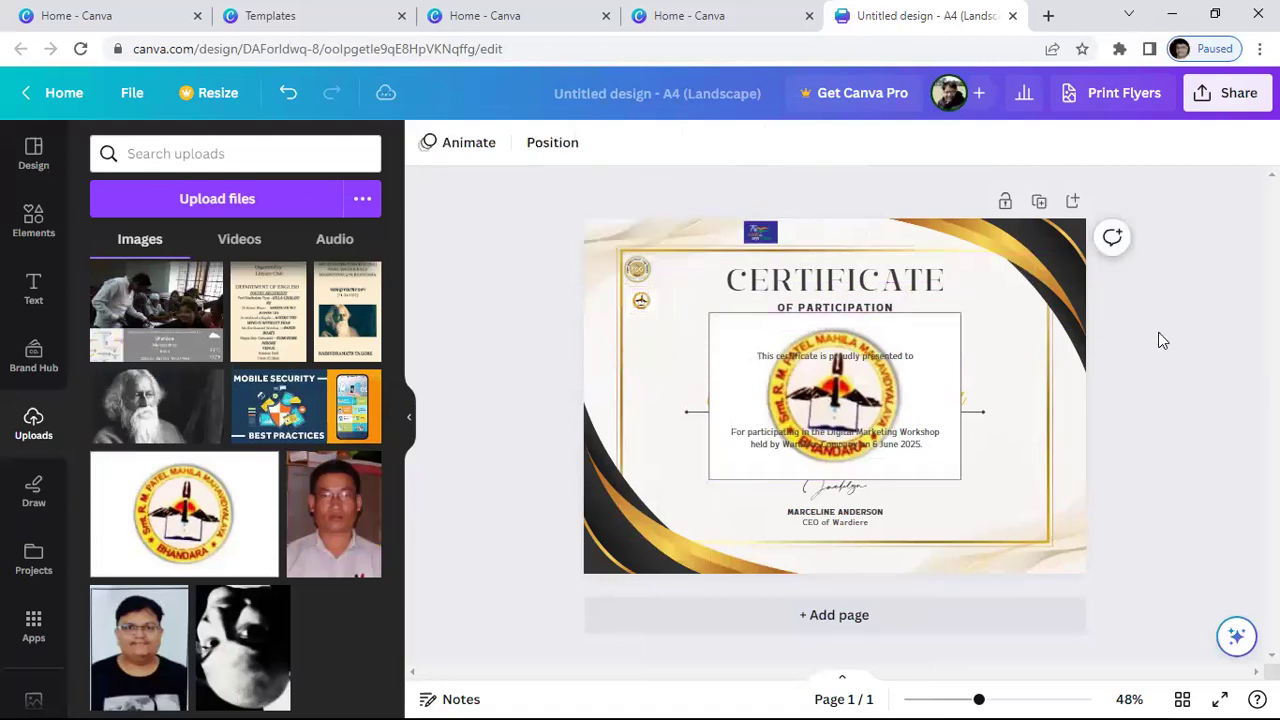
pyautogui.moveTo(630, 308); pyautogui.dragTo(829, 237)
pyautogui.click(1149, 323)
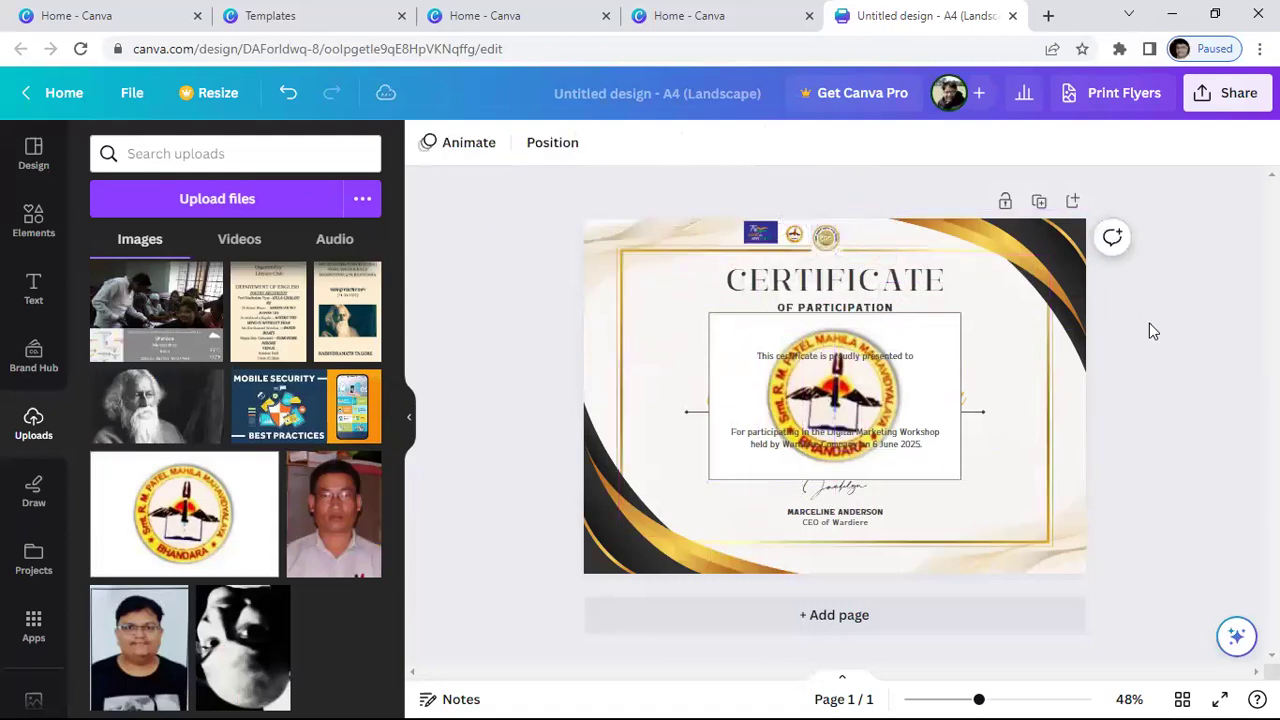
# Delete the oversized extra copy of the college logo from the middle of the certificate.
pyautogui.click(925, 476)
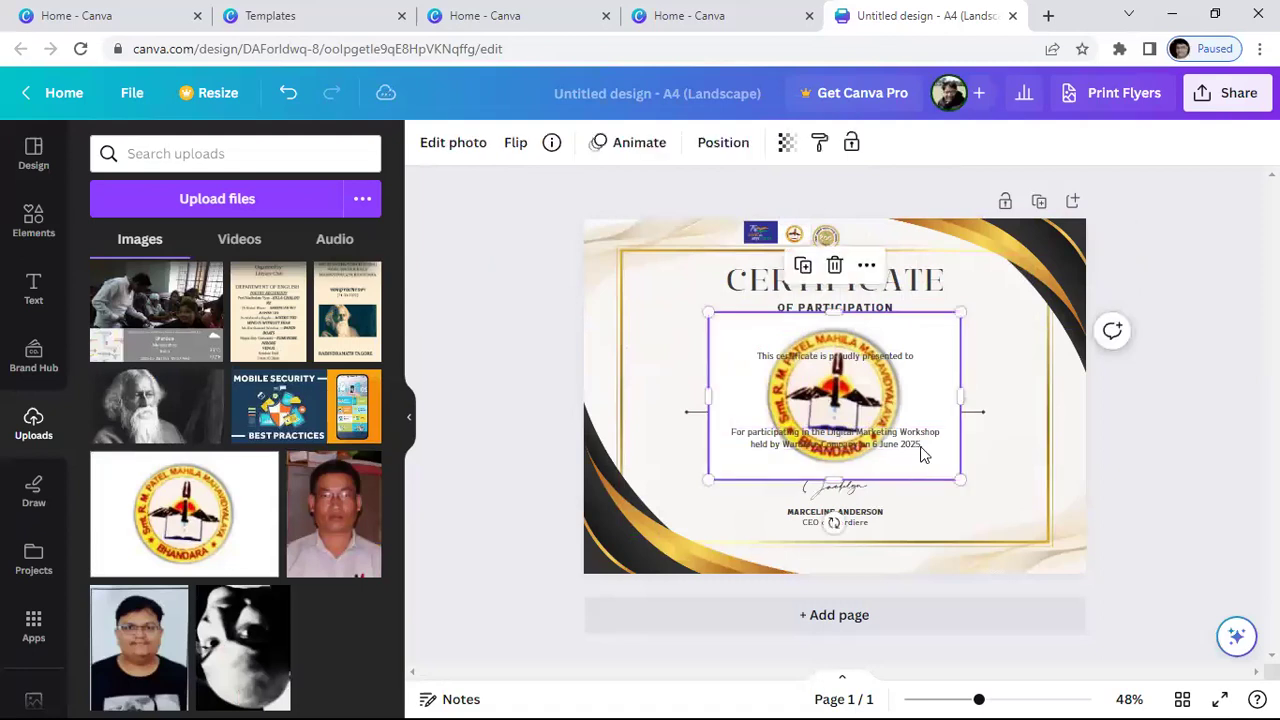
pyautogui.rightClick(918, 476)
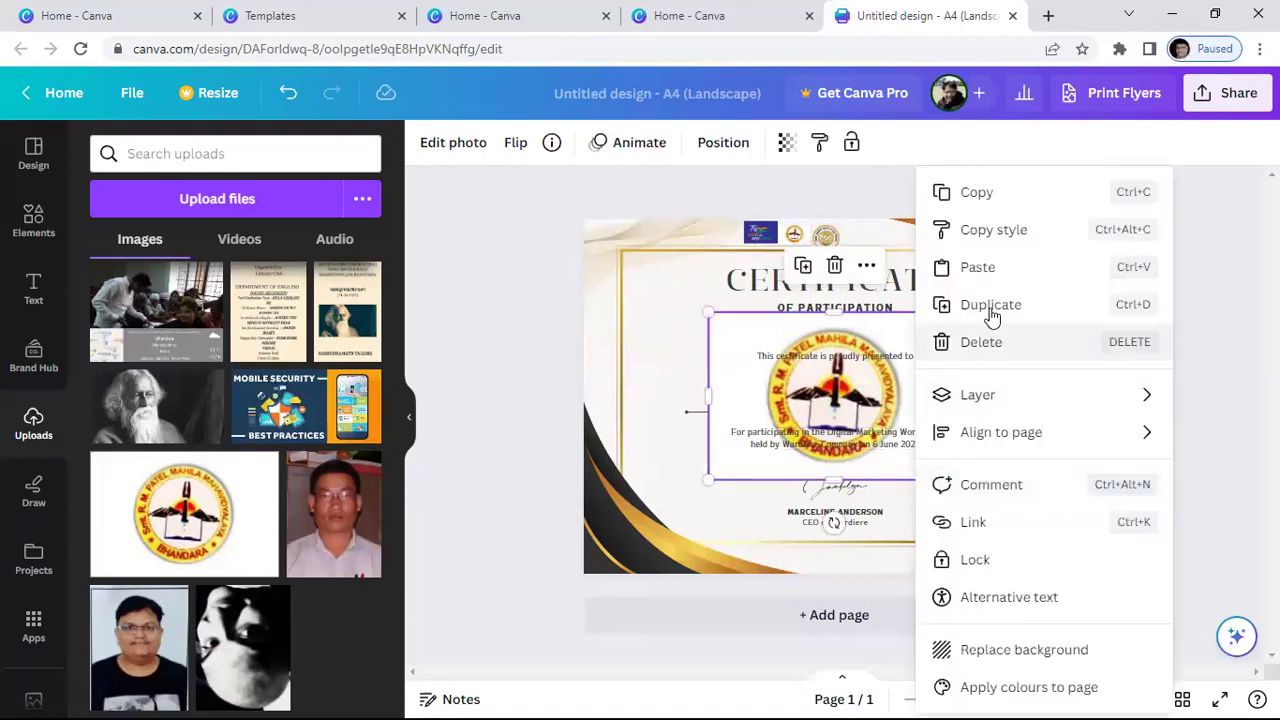
pyautogui.click(978, 345)
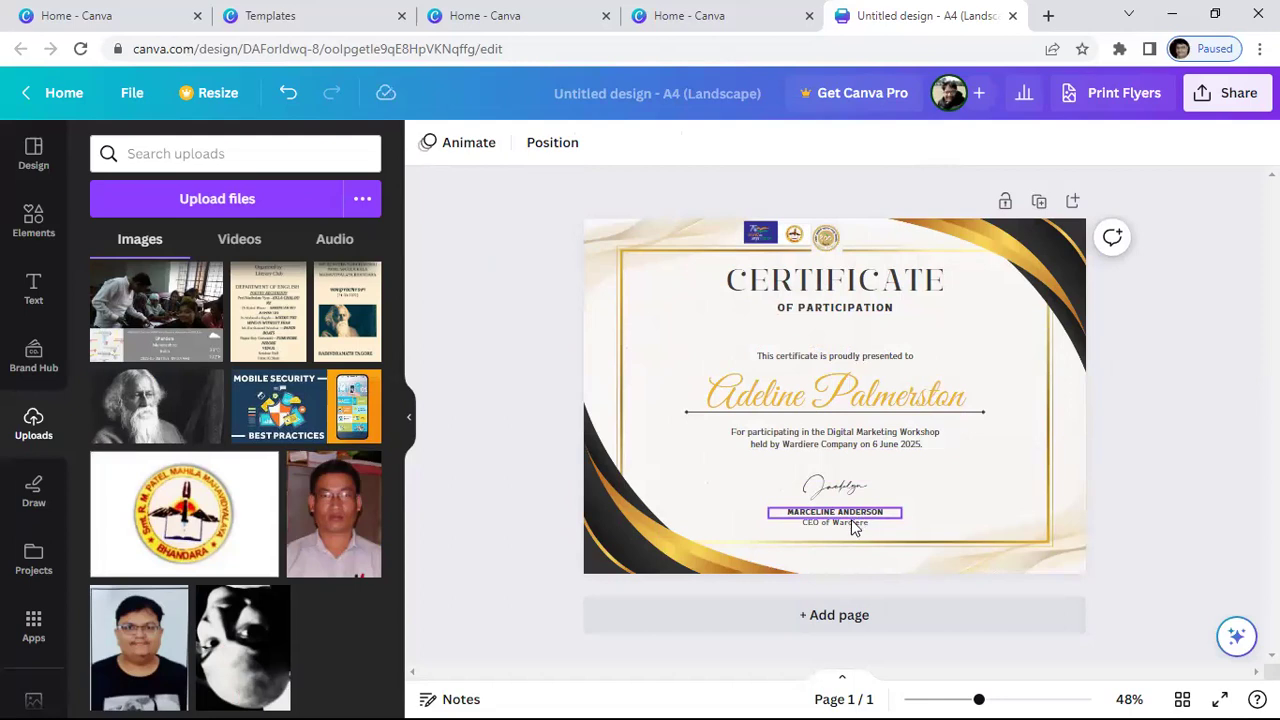
# Move the signatory's name and the CEO of Wardiere line to the certificate's lower-right area, with the title centred under the name.
pyautogui.moveTo(866, 521); pyautogui.dragTo(1008, 503)
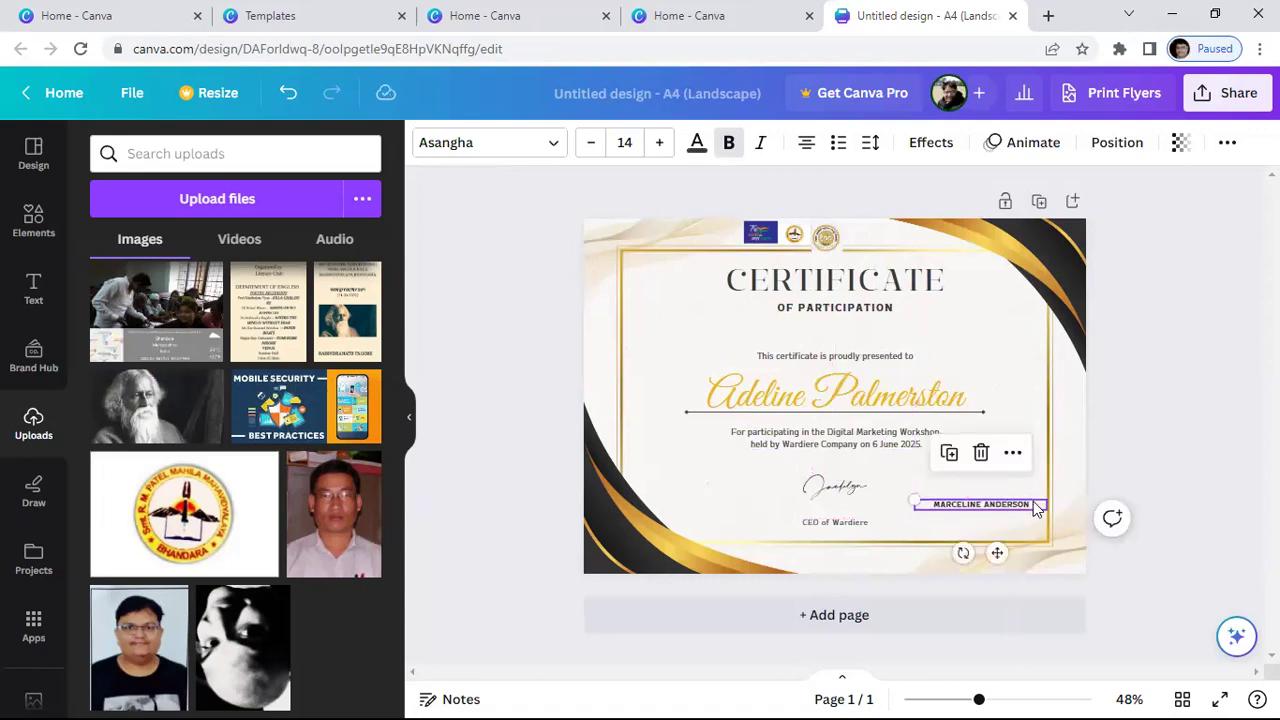
pyautogui.moveTo(819, 522); pyautogui.dragTo(961, 518)
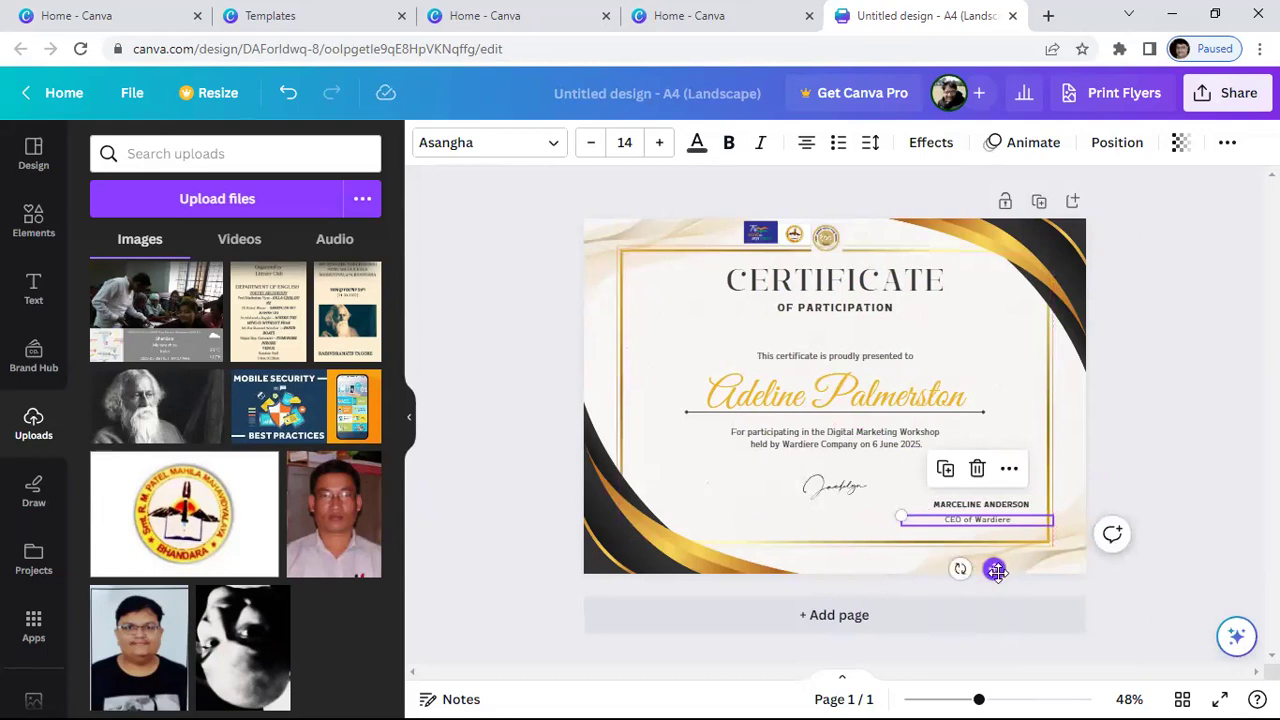
pyautogui.moveTo(993, 568)
pyautogui.mouseDown()
pyautogui.moveTo(880, 470)
pyautogui.moveTo(935, 455)
pyautogui.moveTo(998, 565)
pyautogui.mouseUp()
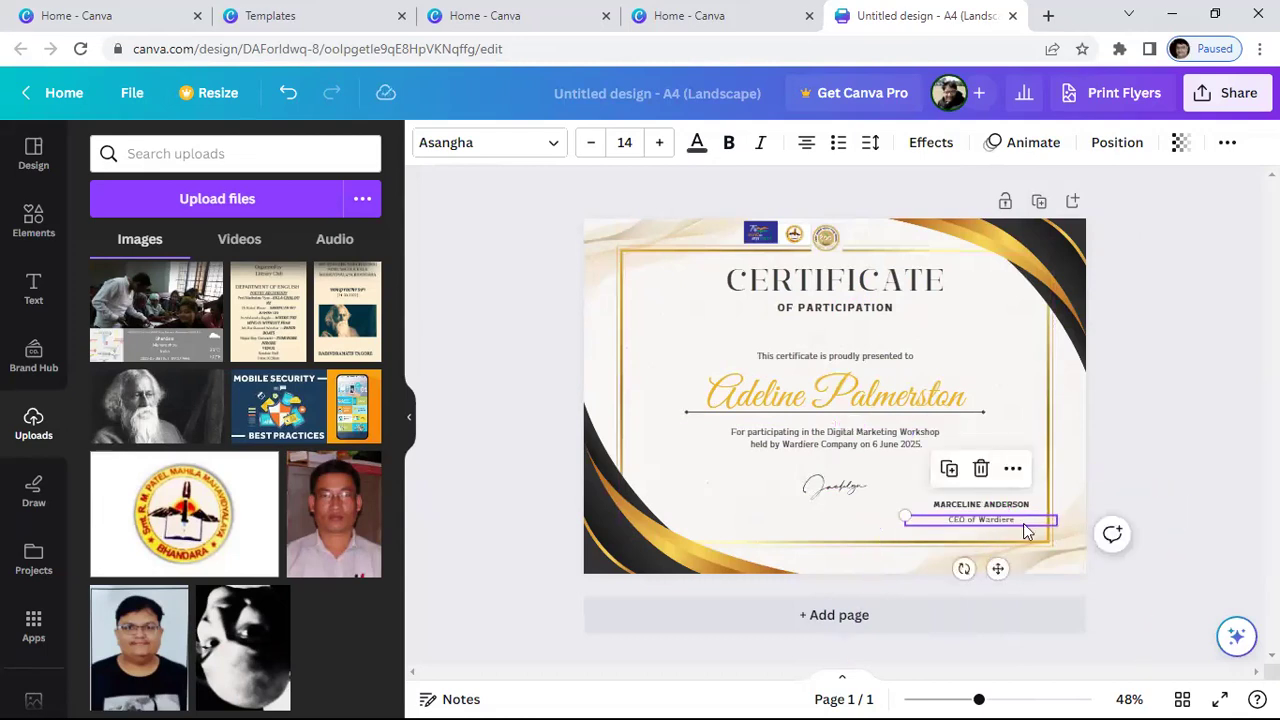
# Replace the CEO of Wardiere title under the signatory's name with PRINCIPAL.
pyautogui.click(1021, 521)
pyautogui.keyDown('shift'); pyautogui.click(949, 519); pyautogui.keyUp('shift')
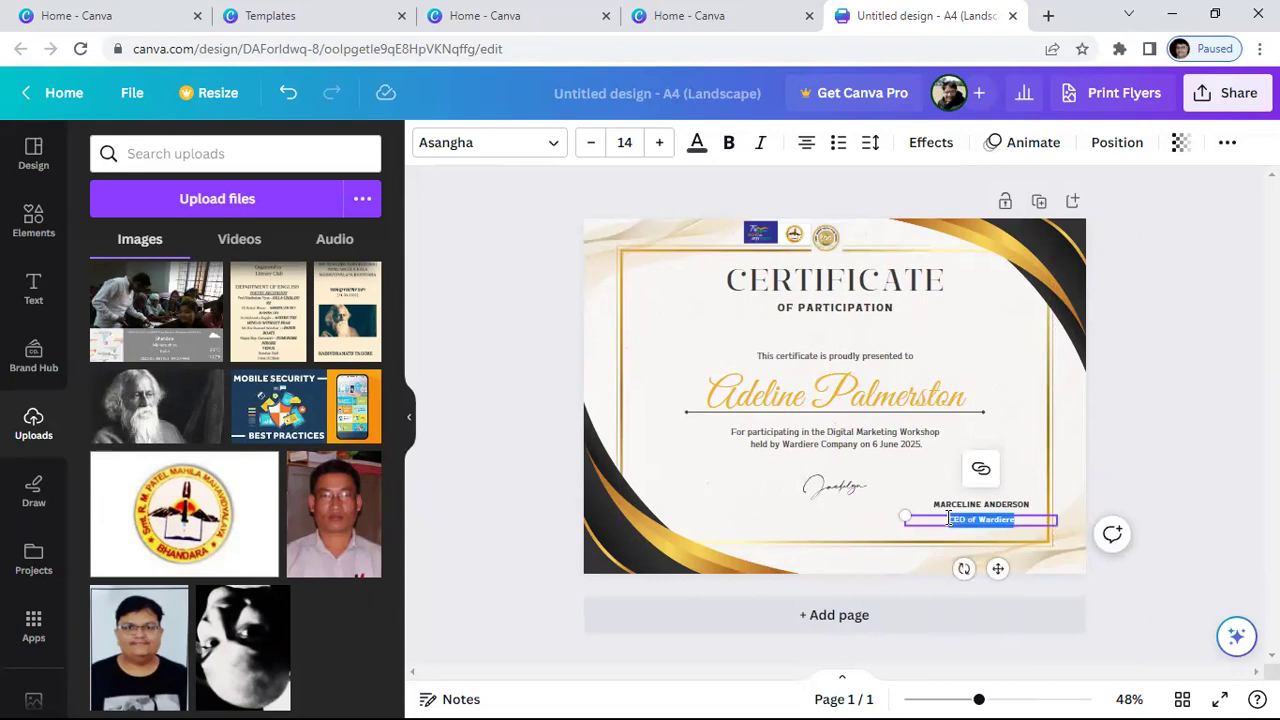
pyautogui.write('PRINC')
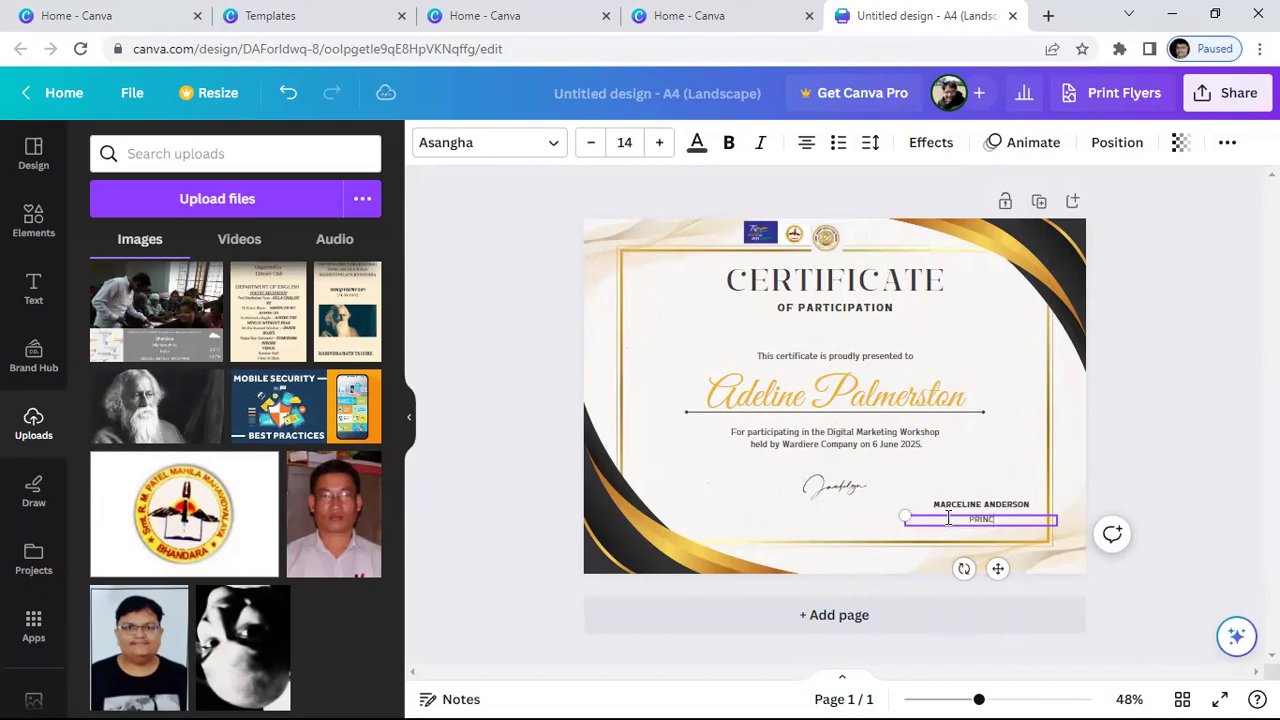
pyautogui.write('IPAL')
pyautogui.click(1030, 505)
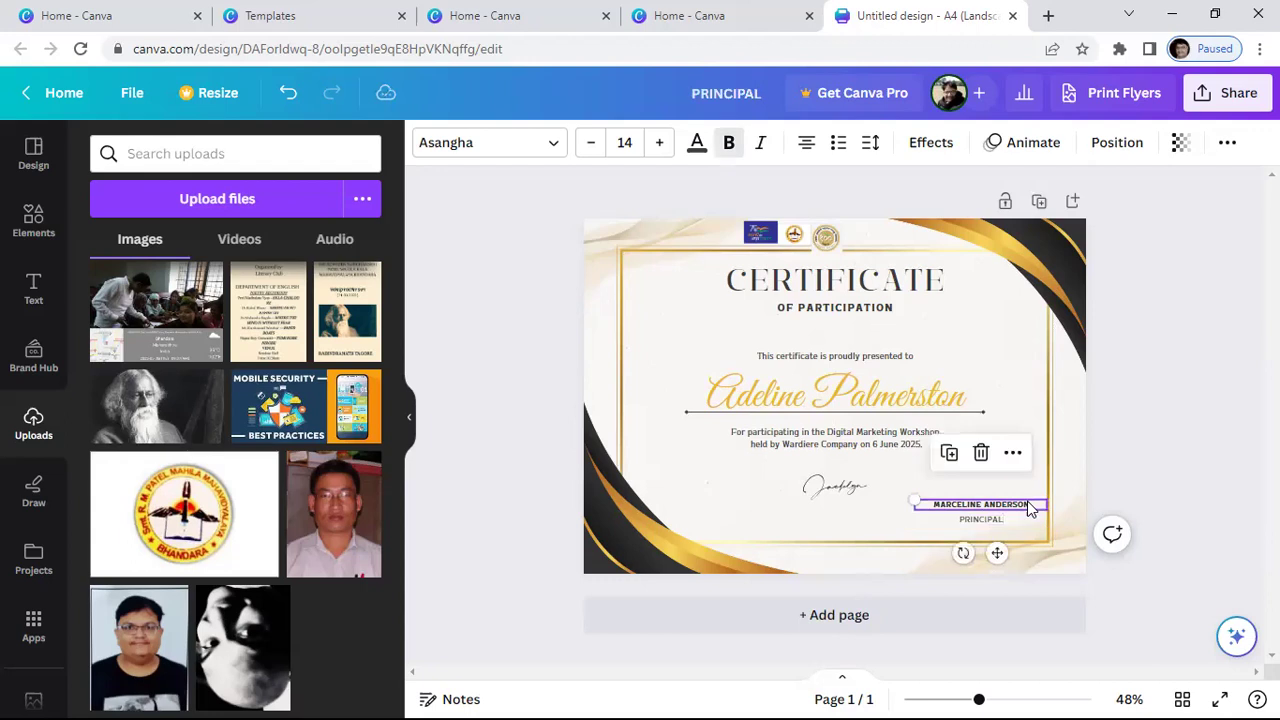
# Move the sample handwritten signature above the signatory's name and delete it.
pyautogui.click(836, 491)
pyautogui.moveTo(851, 544); pyautogui.dragTo(1006, 538)
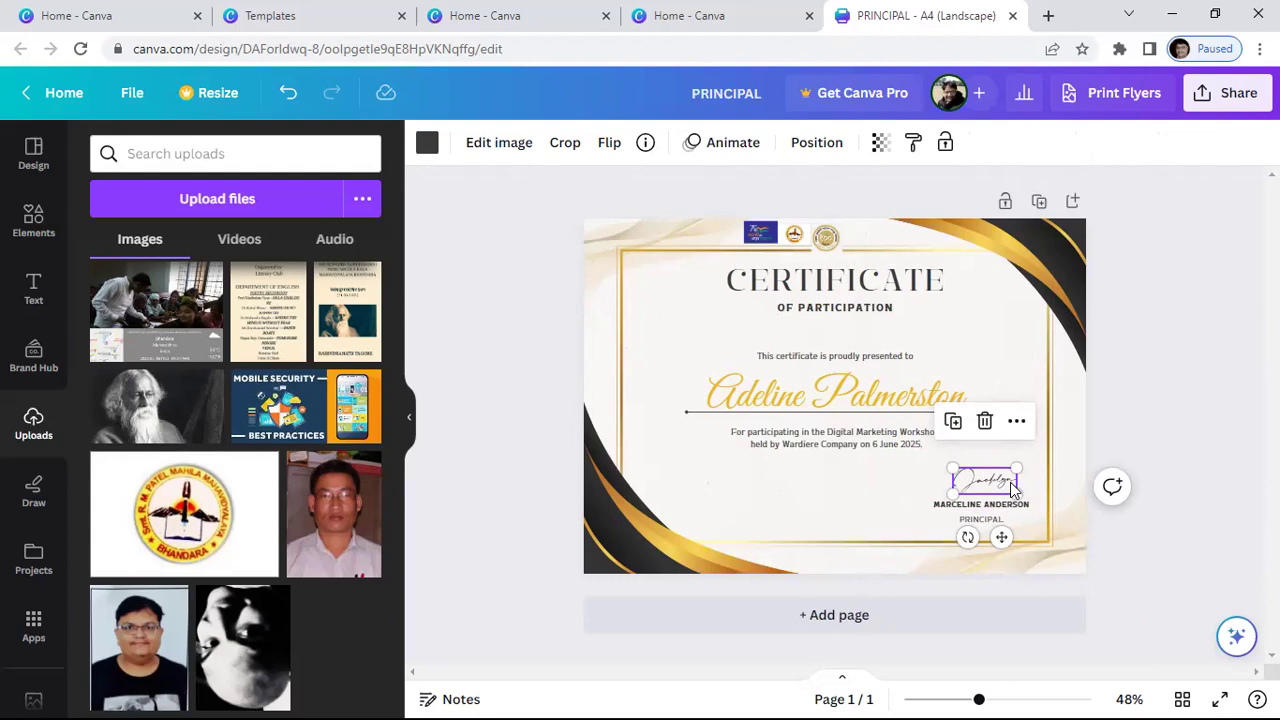
pyautogui.click(986, 428)
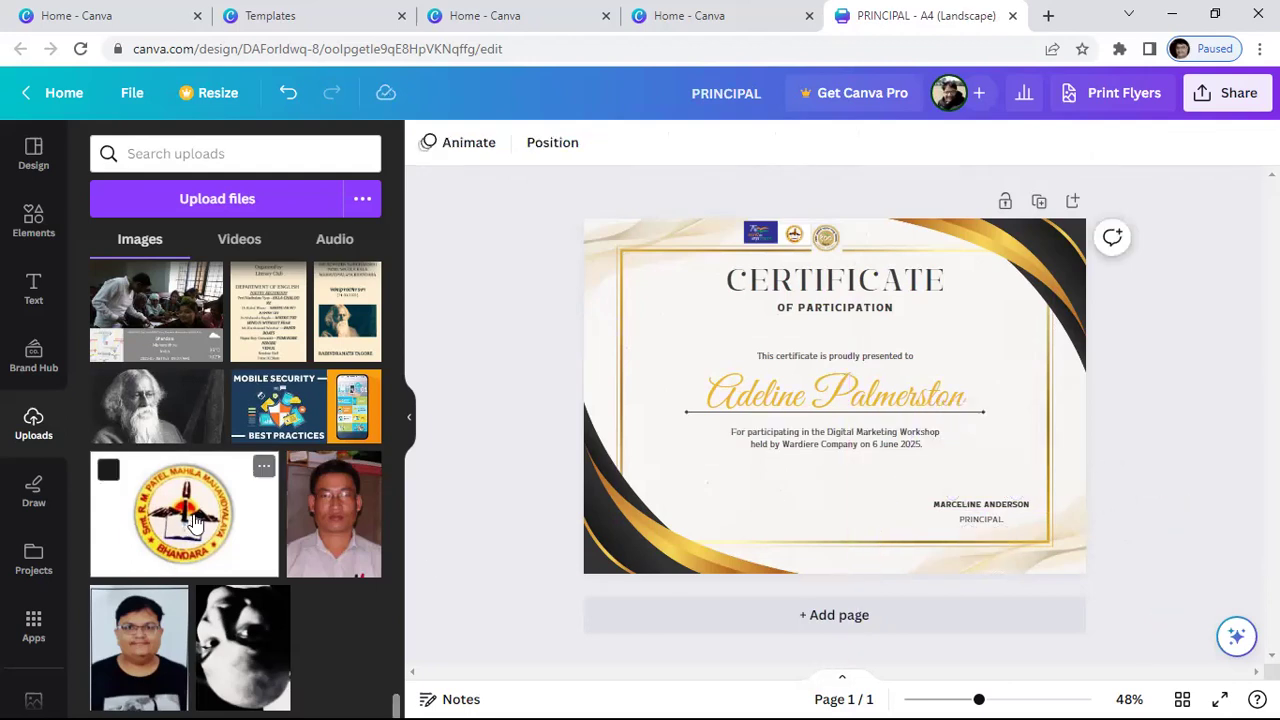
# Add the uploaded blue-ink signature to the certificate, shrink it to a small thumbnail and place it just above the PRINCIPAL signatory's name.
pyautogui.scroll(15, 195, 520)
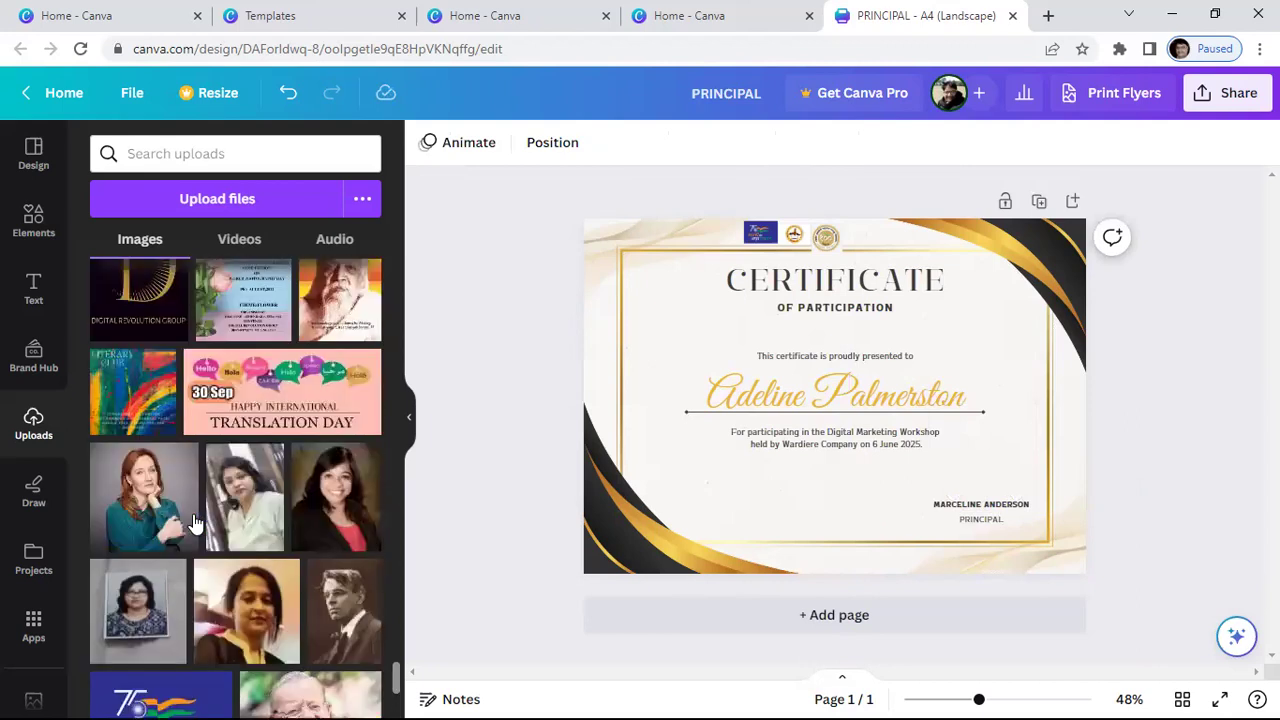
pyautogui.scroll(15, 195, 520)
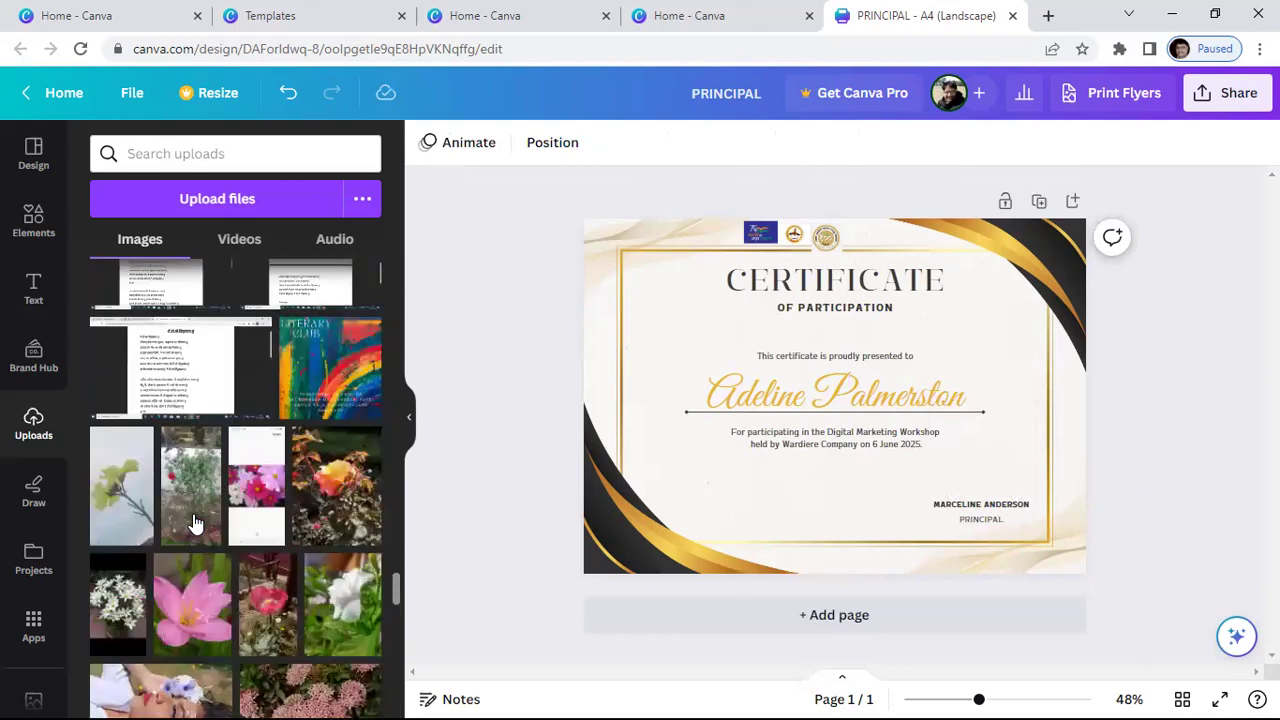
pyautogui.scroll(15, 196, 521)
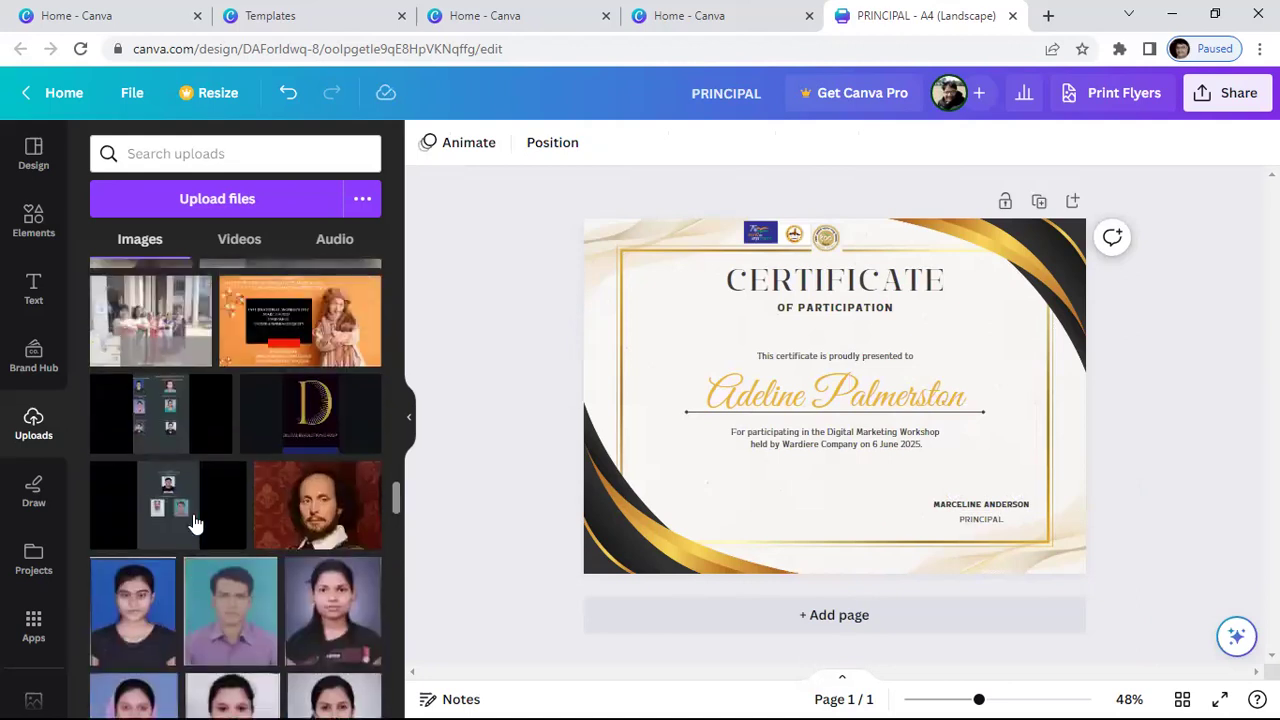
pyautogui.scroll(15, 193, 514)
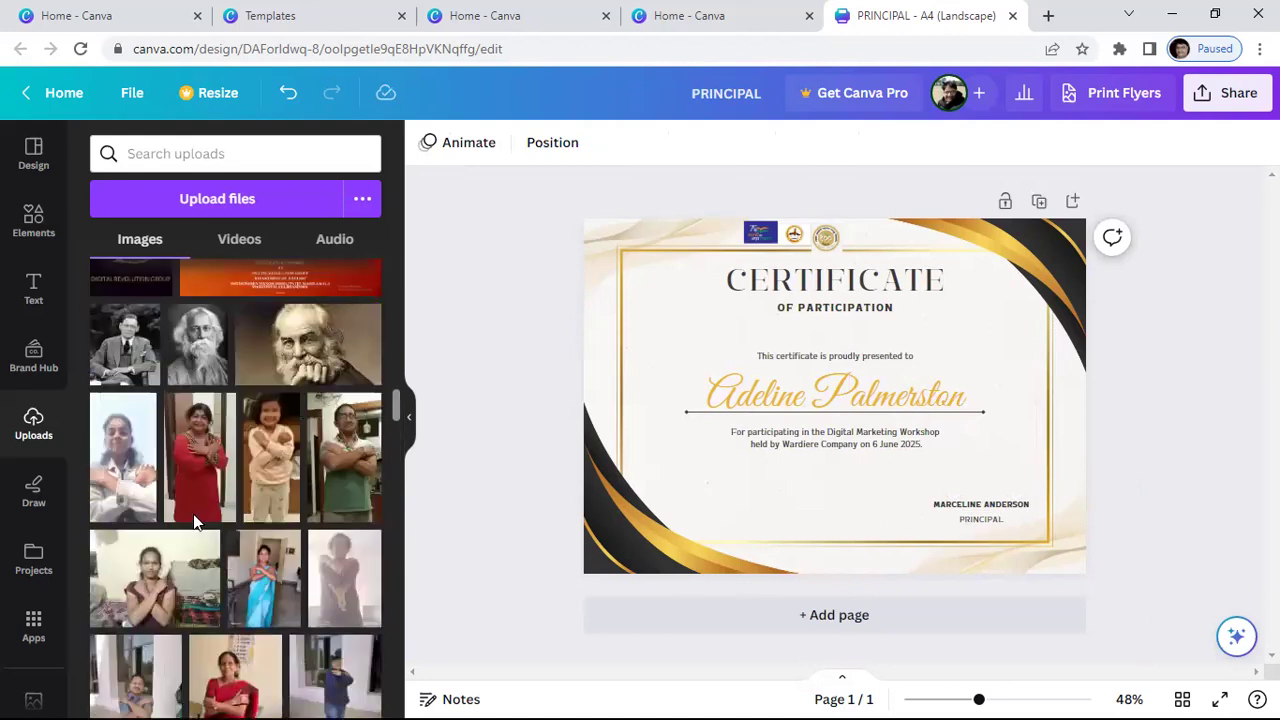
pyautogui.scroll(5, 193, 514)
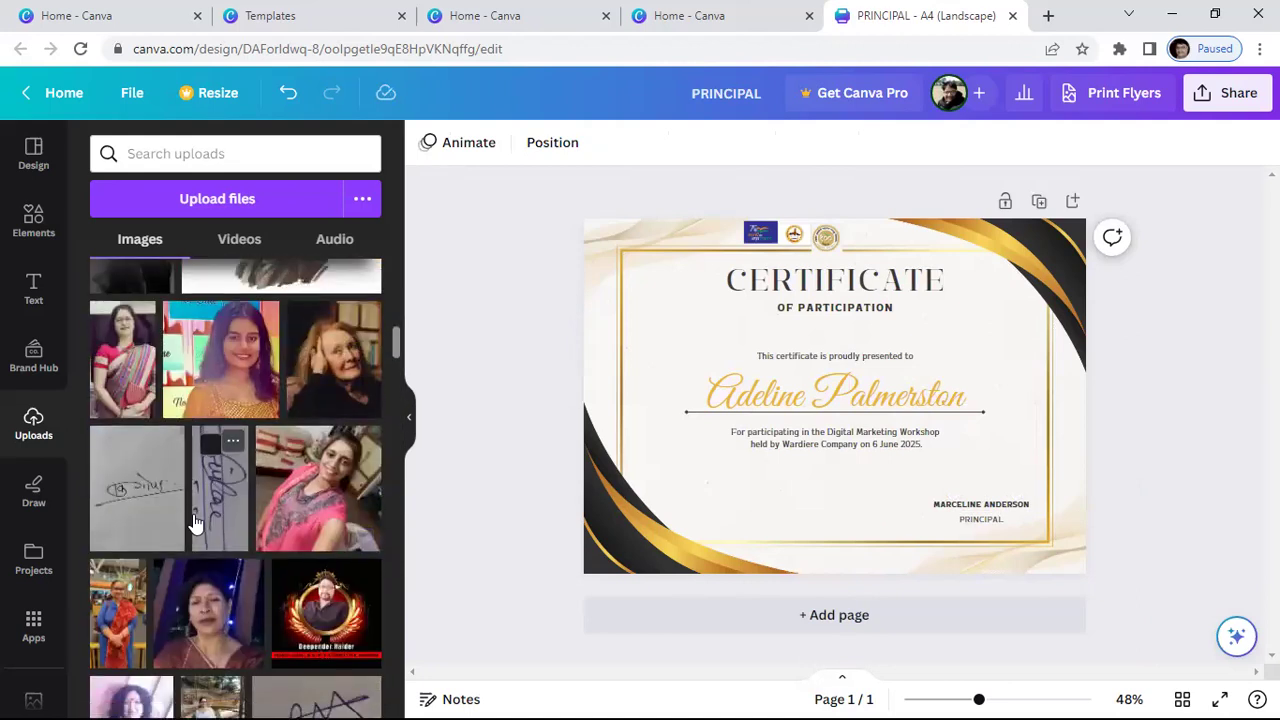
pyautogui.scroll(-3, 323, 585)
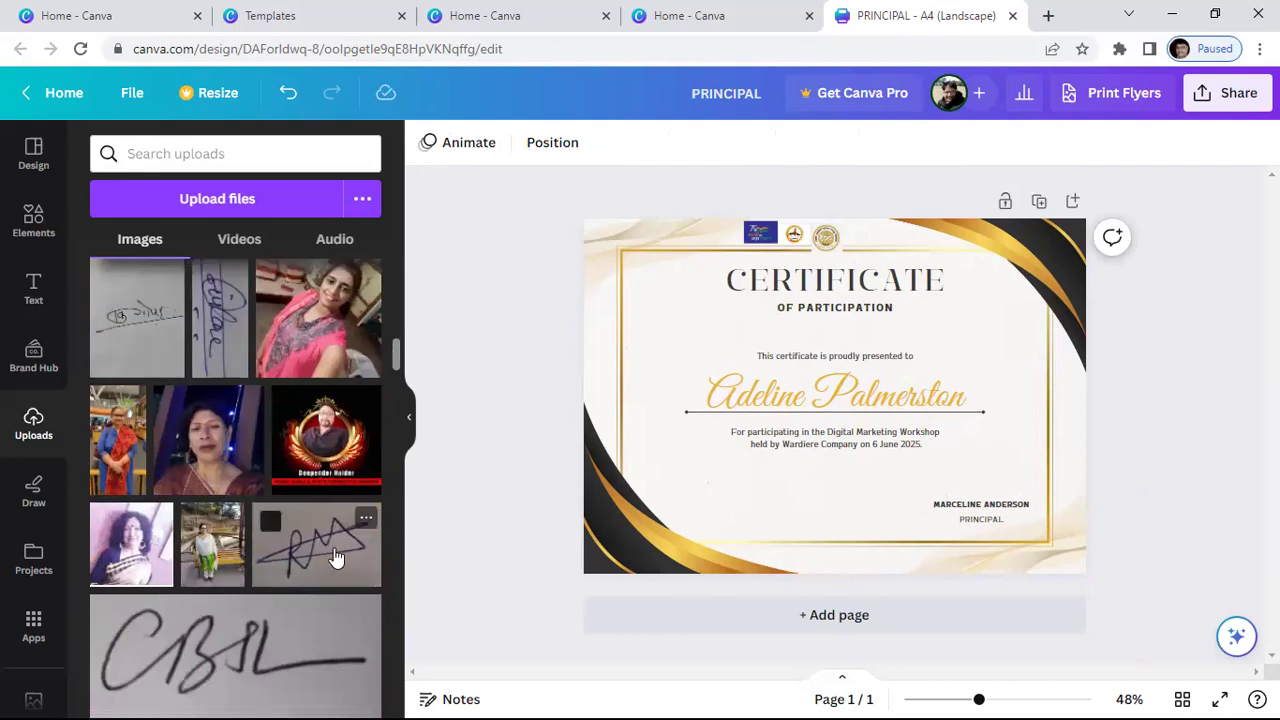
pyautogui.click(336, 557)
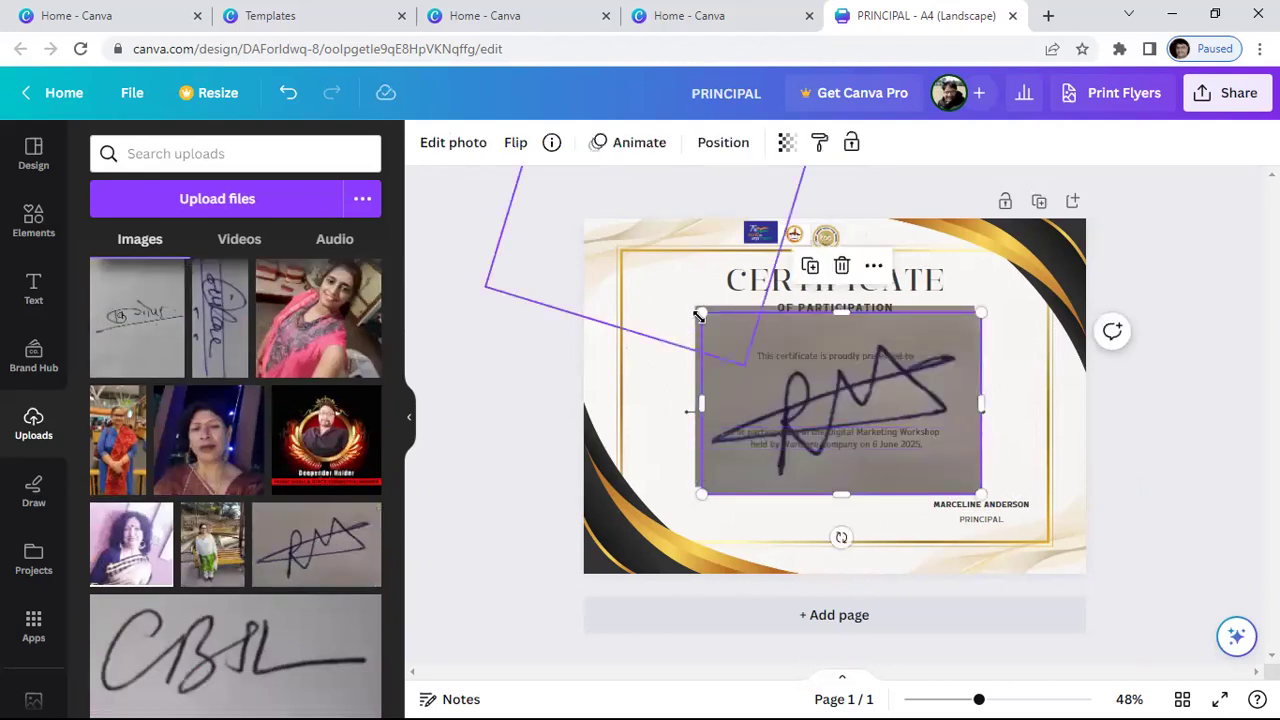
pyautogui.moveTo(751, 351); pyautogui.dragTo(937, 466)
pyautogui.moveTo(977, 537); pyautogui.dragTo(1002, 537)
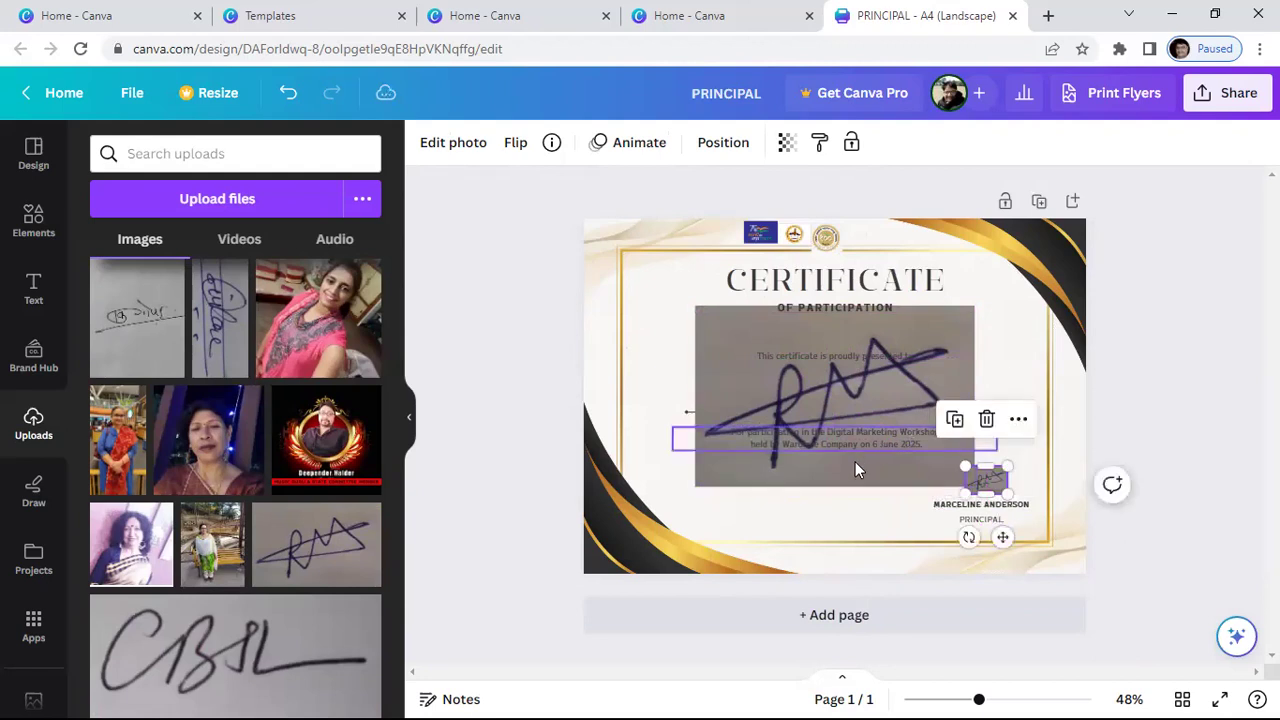
# Delete the oversized extra copy of the blue-ink signature from the middle of the certificate.
pyautogui.click(855, 461)
pyautogui.rightClick(855, 461)
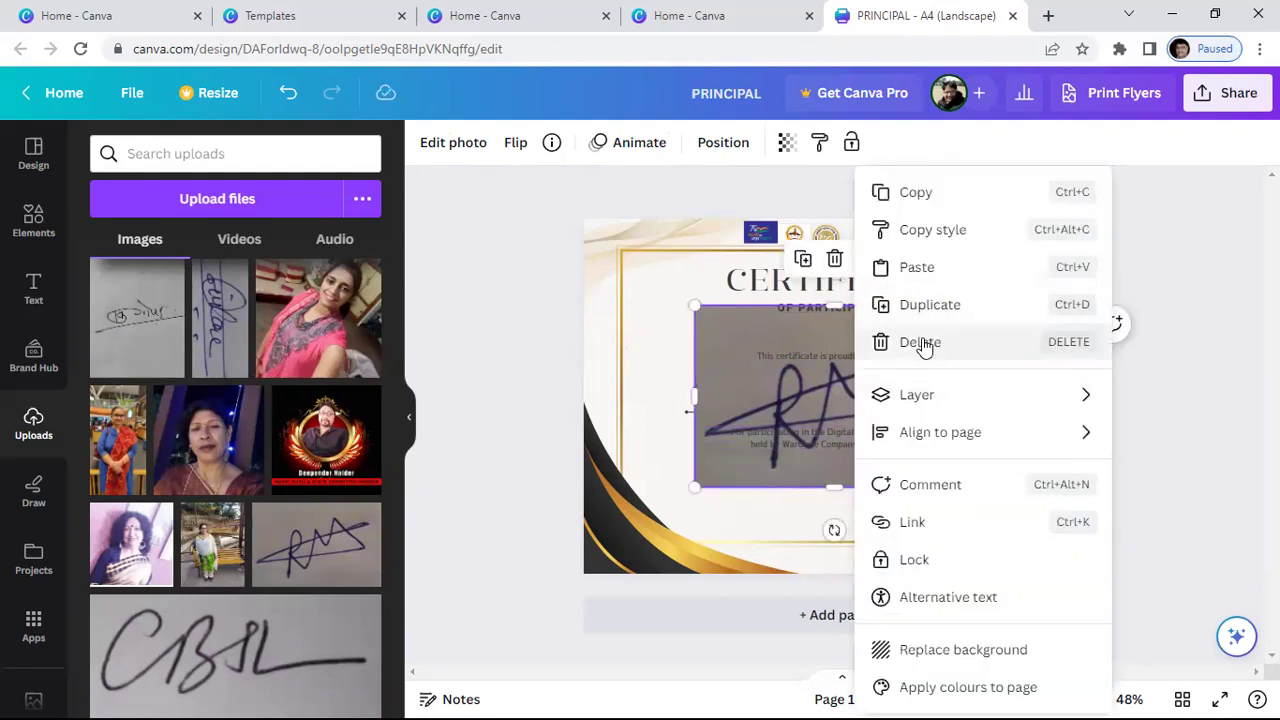
pyautogui.click(887, 343)
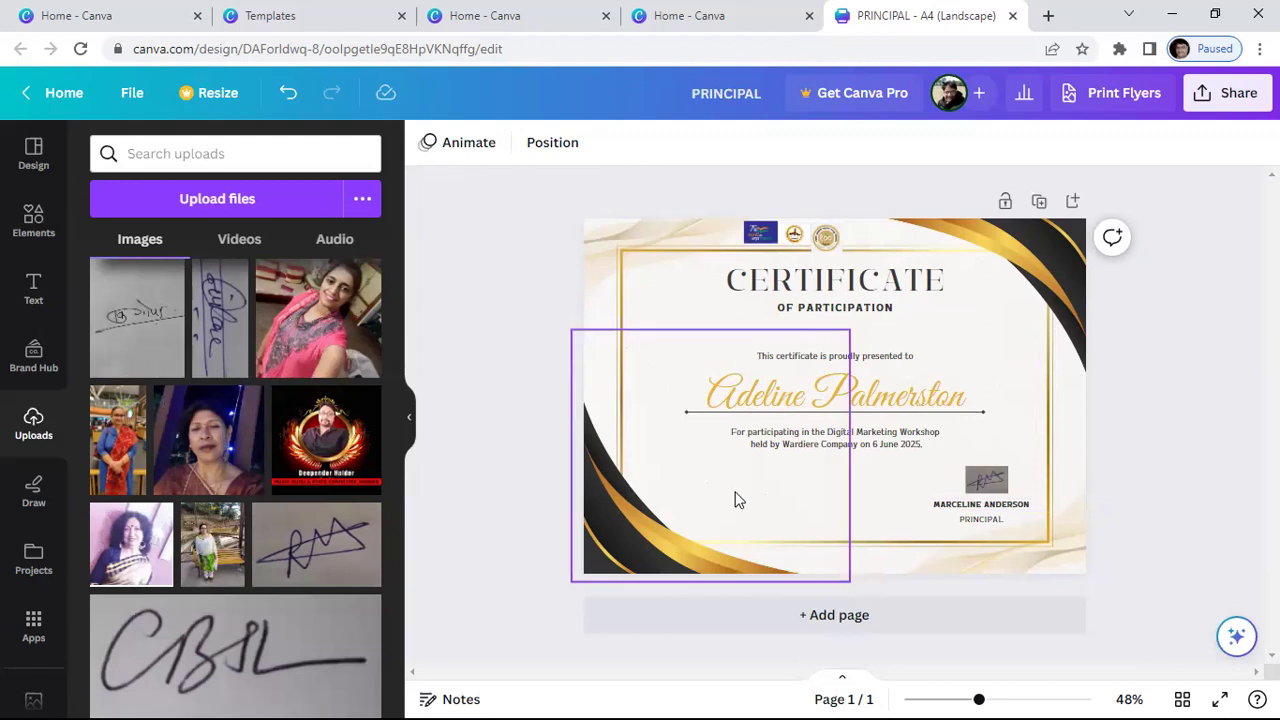
# Add a text box in the certificate's lower-left area and replace its placeholder text with CONVENER.
pyautogui.click(34, 288)
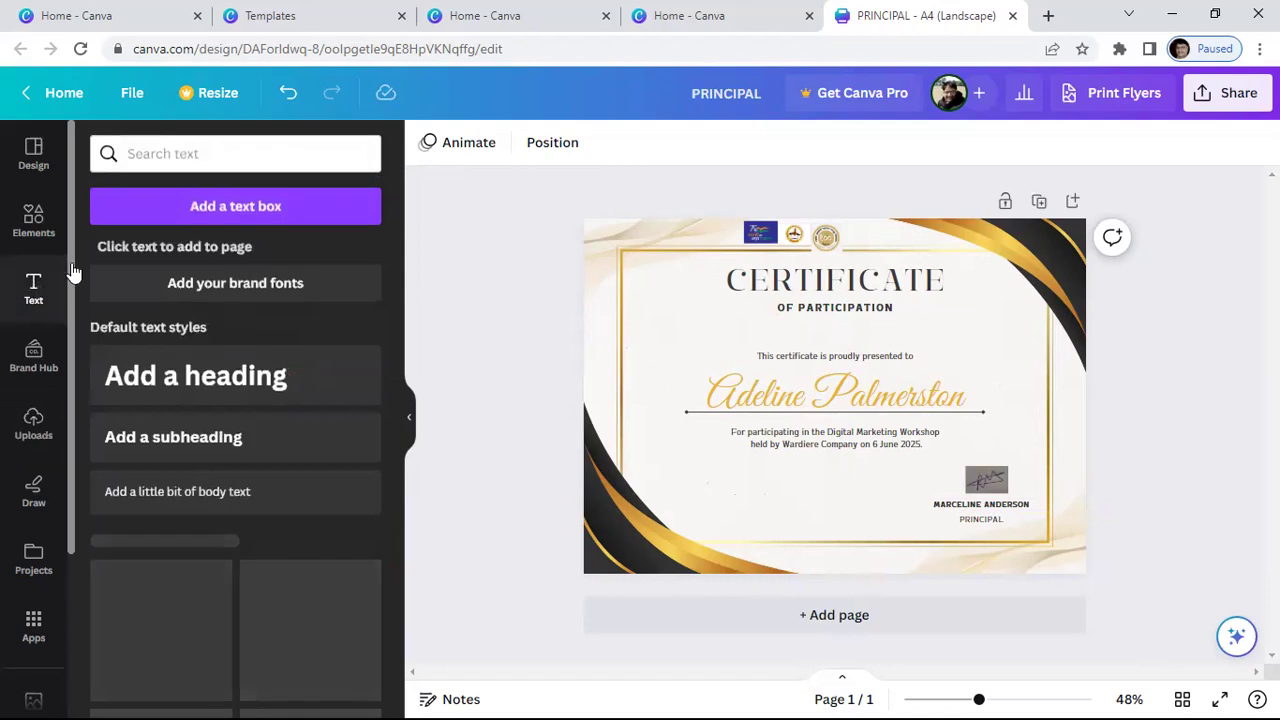
pyautogui.click(258, 205)
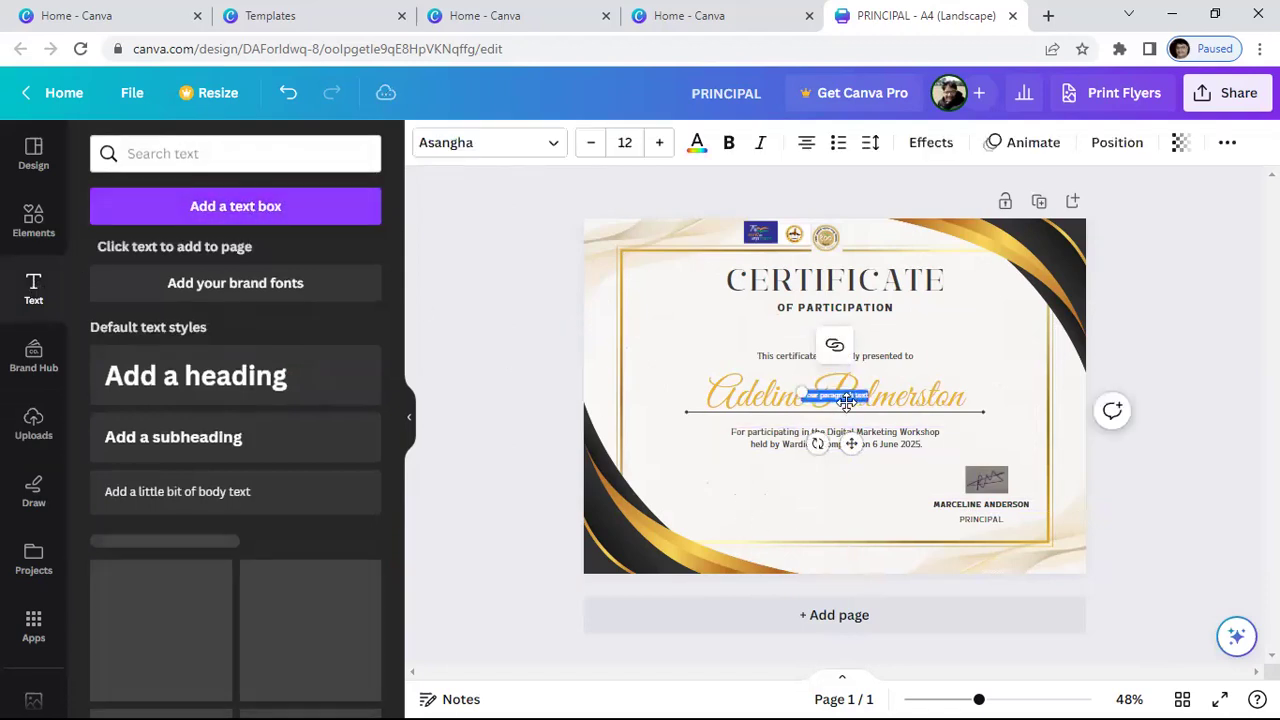
pyautogui.moveTo(851, 443); pyautogui.dragTo(724, 530)
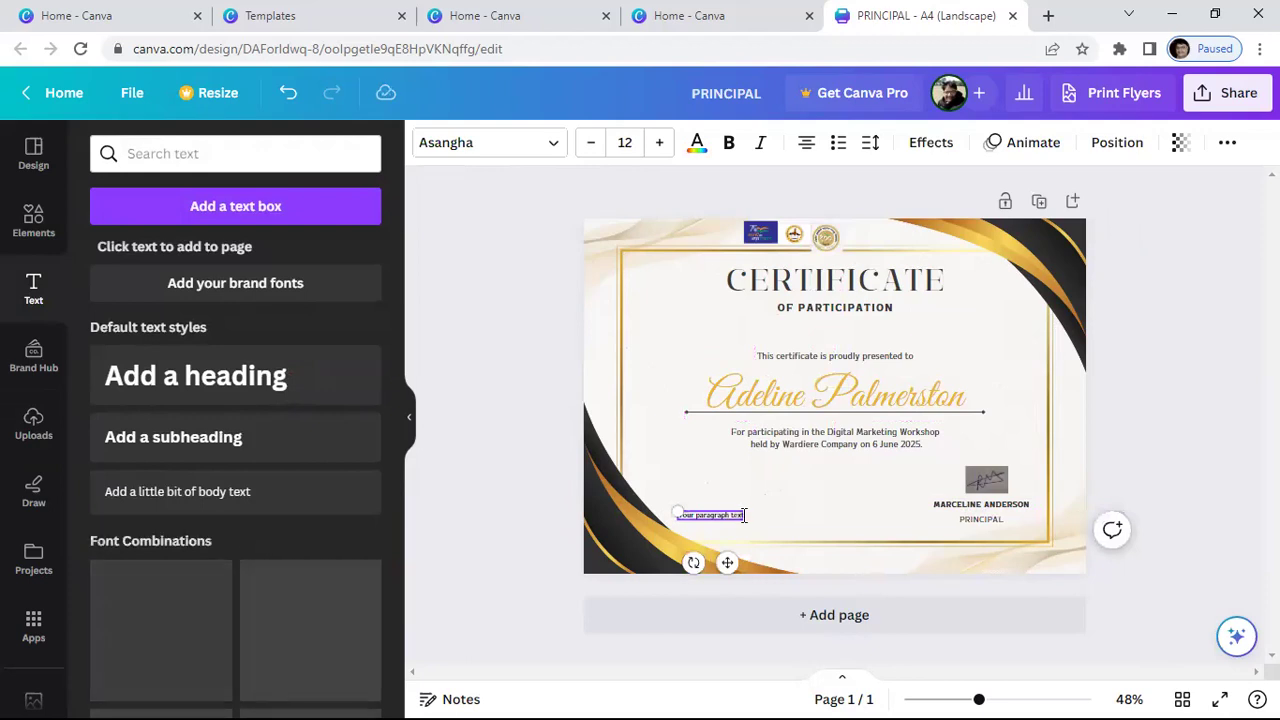
pyautogui.moveTo(743, 515); pyautogui.dragTo(677, 513)
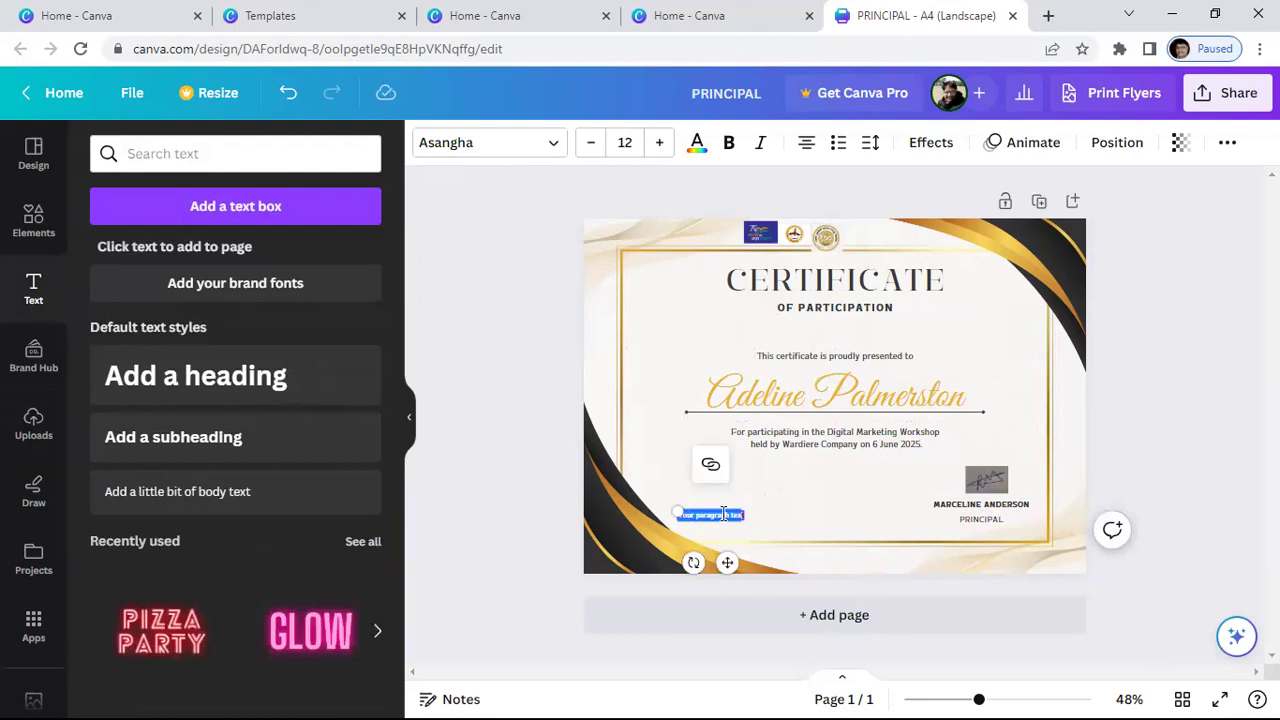
pyautogui.press('BackSpace')
pyautogui.write('CONVENER')
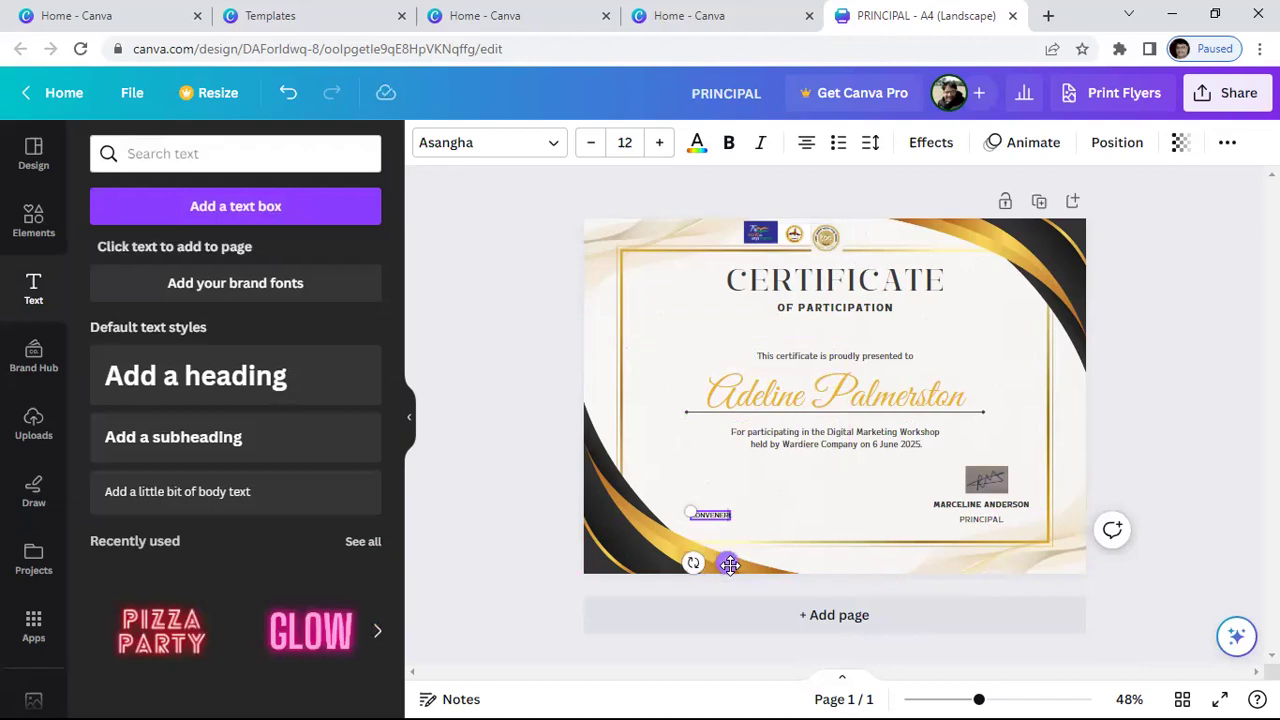
pyautogui.click(758, 510)
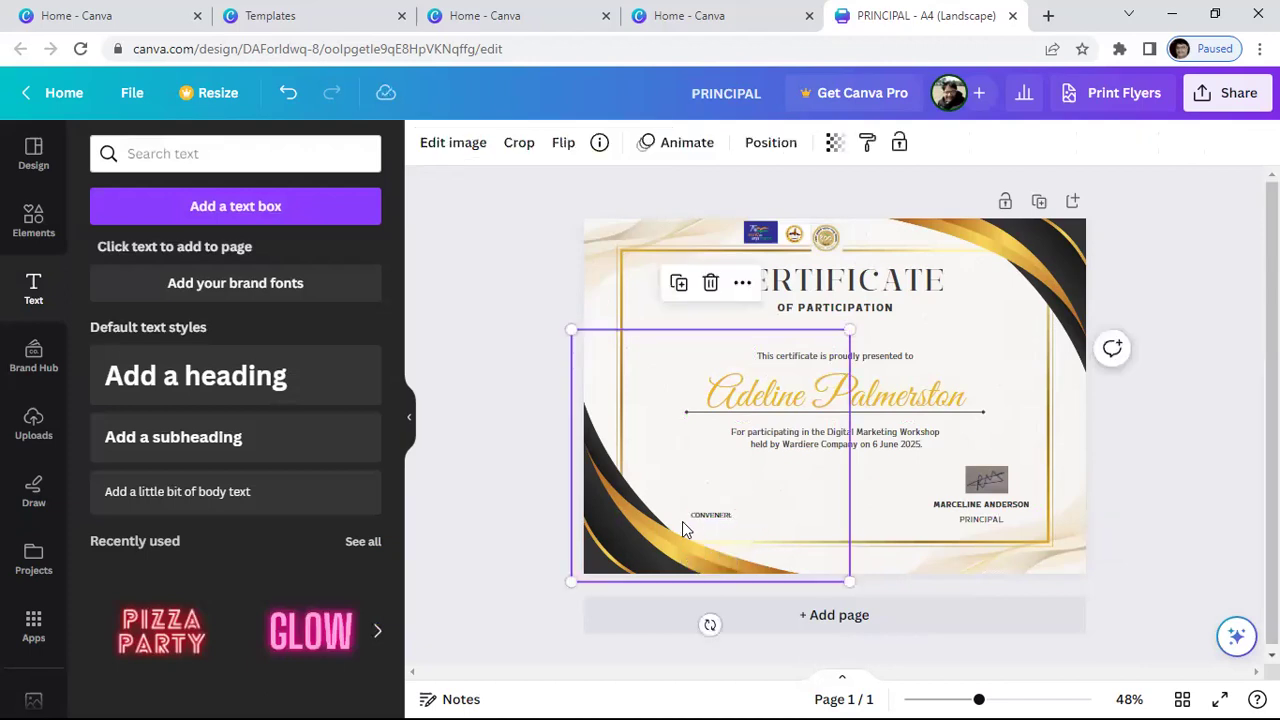
# Add a second text box with its placeholder text and place it directly above the CONVENER line.
pyautogui.click(229, 207)
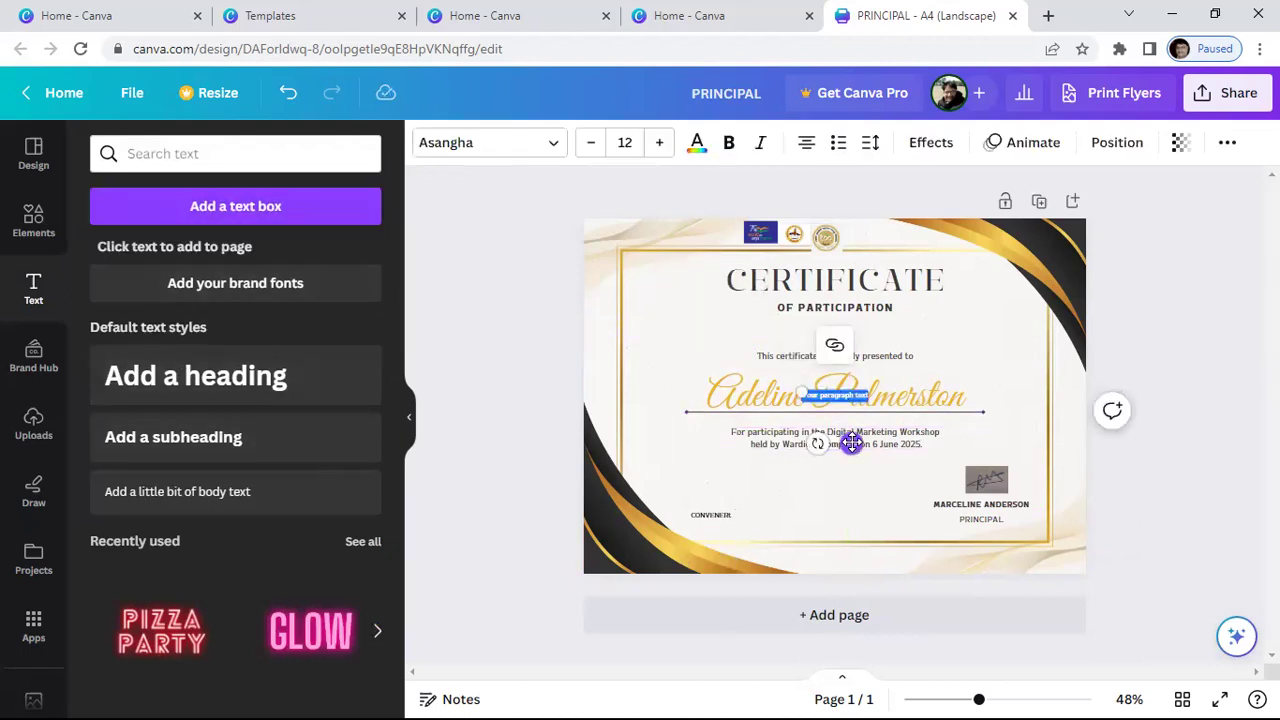
pyautogui.moveTo(805, 558); pyautogui.dragTo(728, 571)
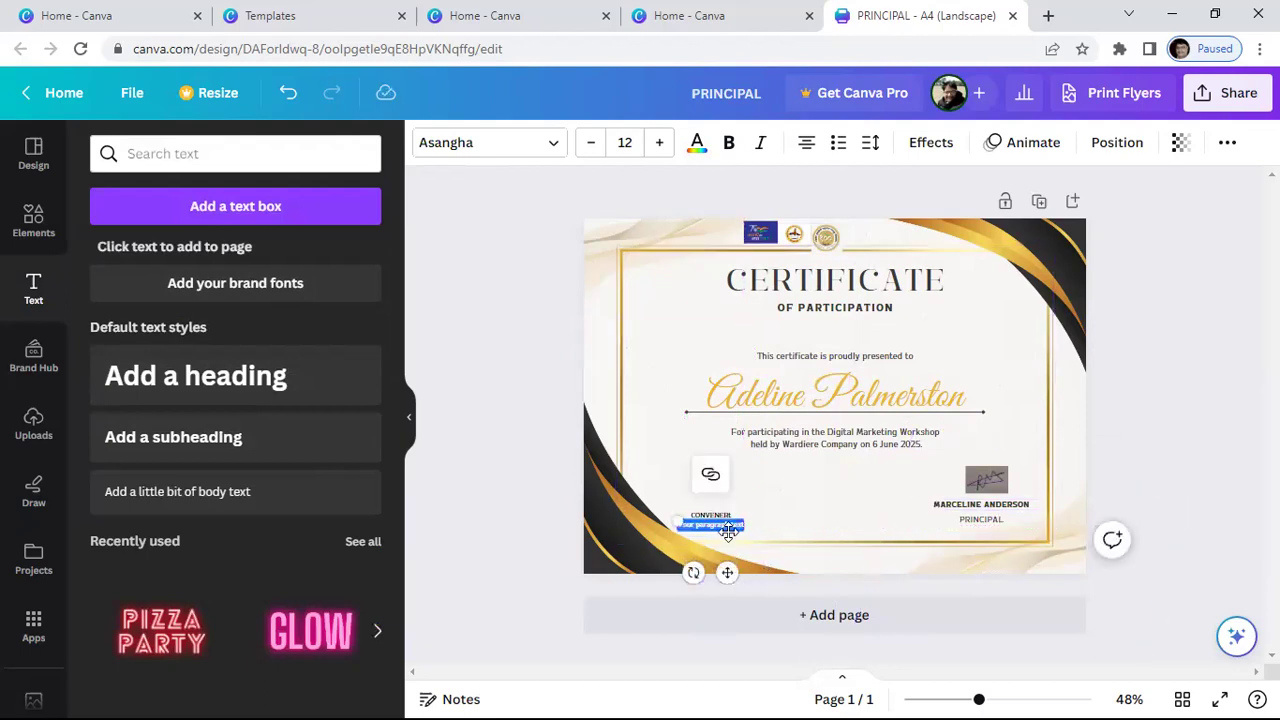
pyautogui.moveTo(728, 571); pyautogui.dragTo(732, 552)
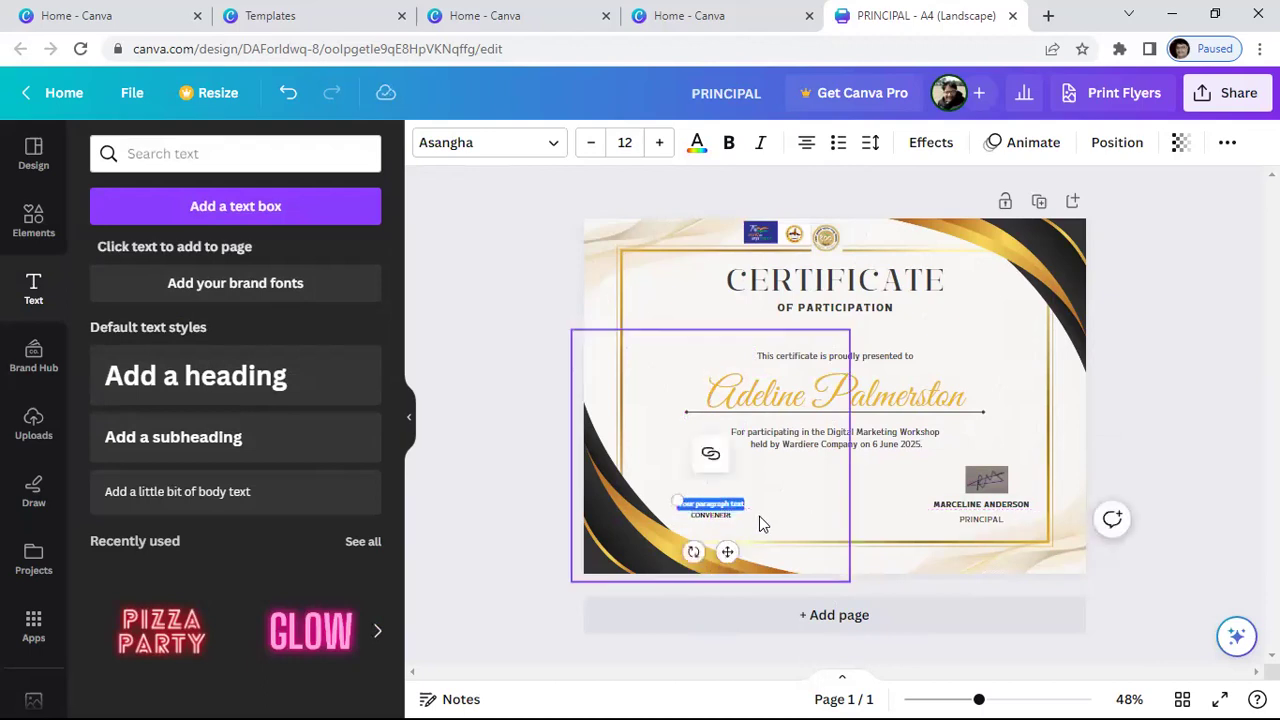
pyautogui.click(778, 512)
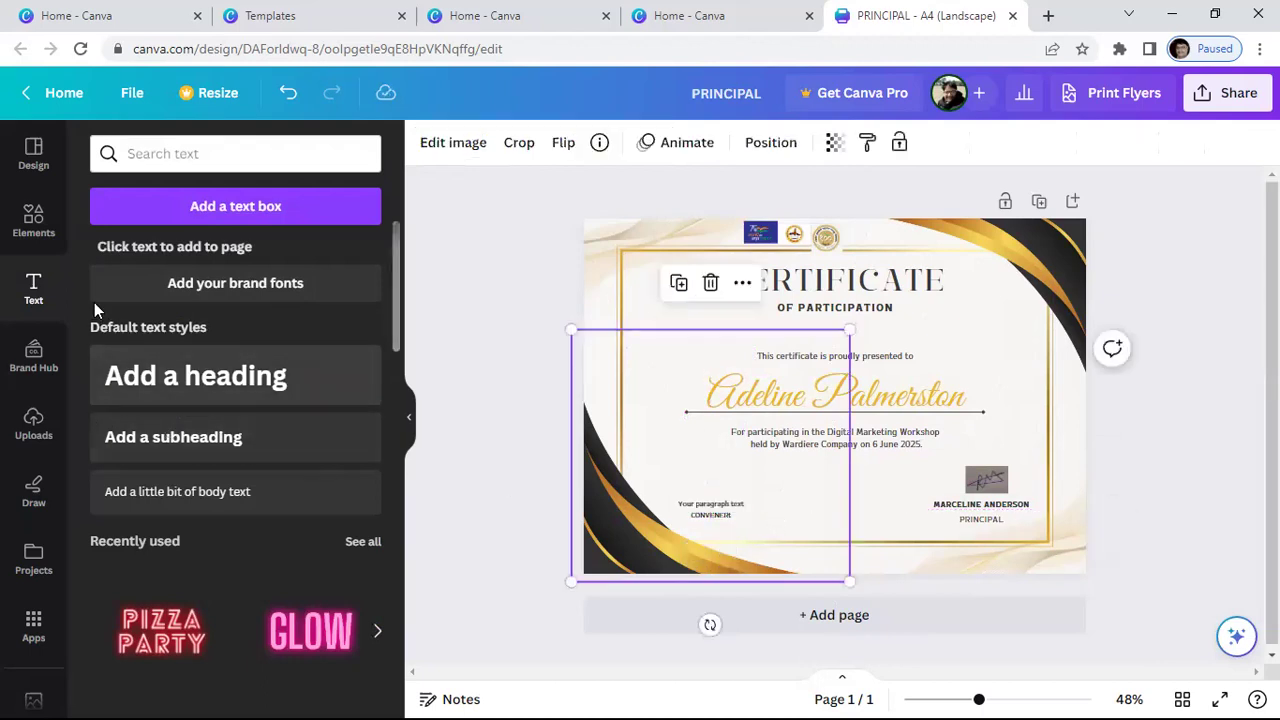
# Add the wide uploaded black-ink signature to the certificate and shrink it to a small size.
pyautogui.click(40, 443)
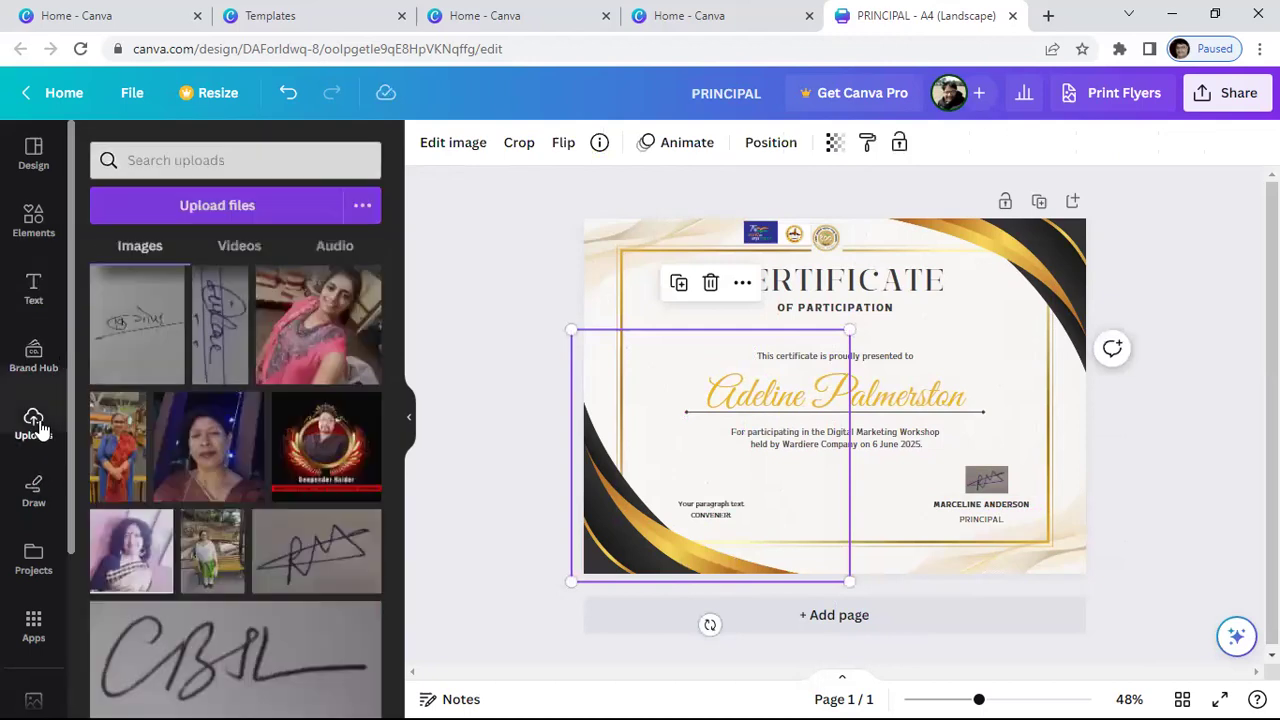
pyautogui.scroll(-2, 313, 553)
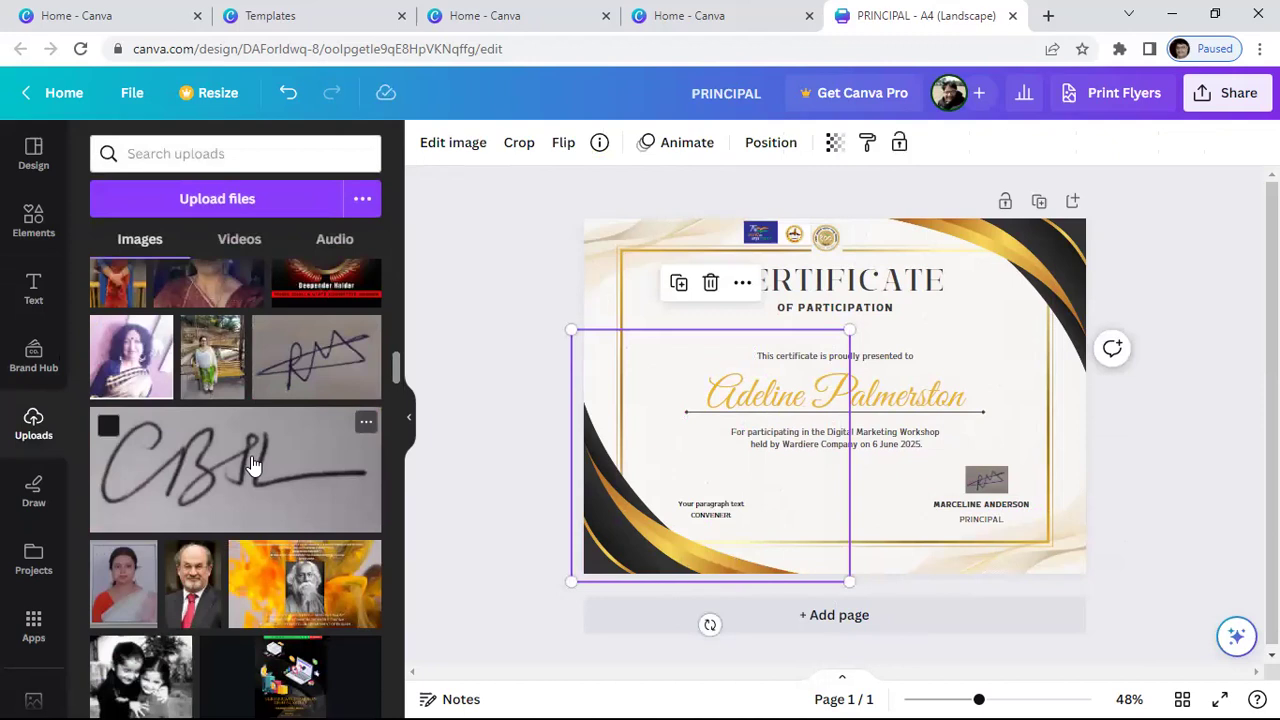
pyautogui.click(253, 465)
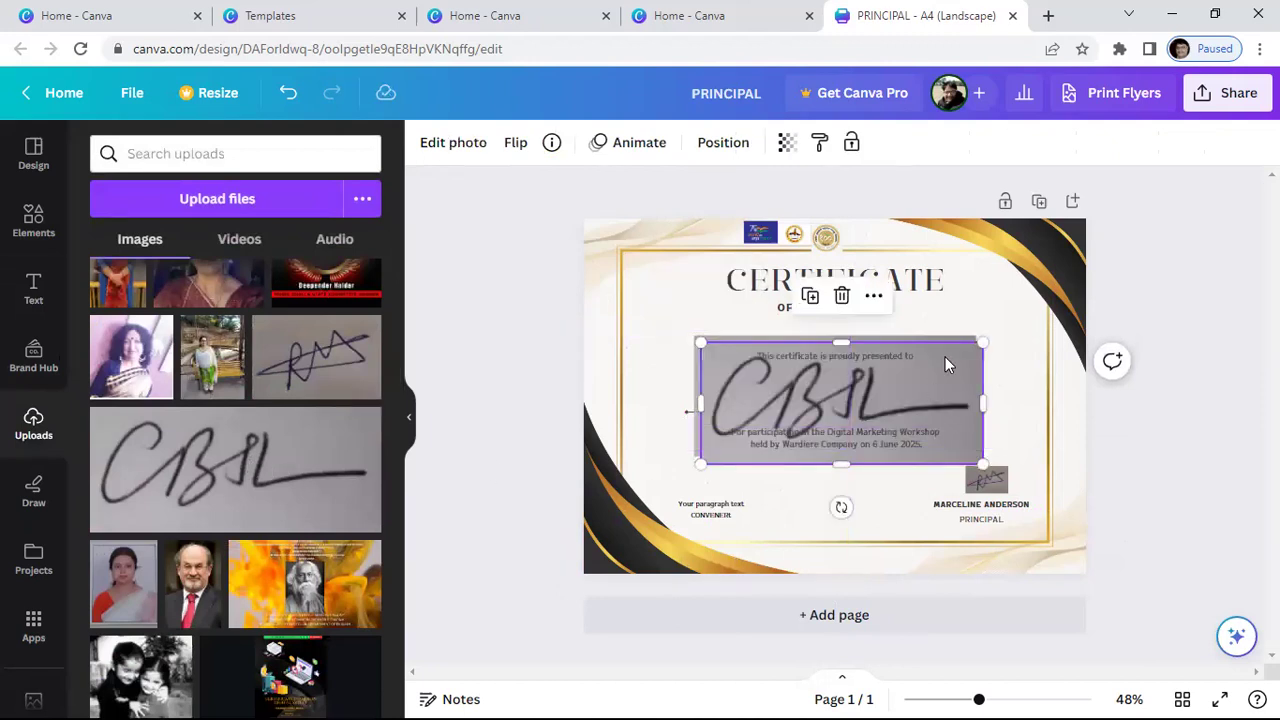
pyautogui.moveTo(978, 342); pyautogui.dragTo(752, 442)
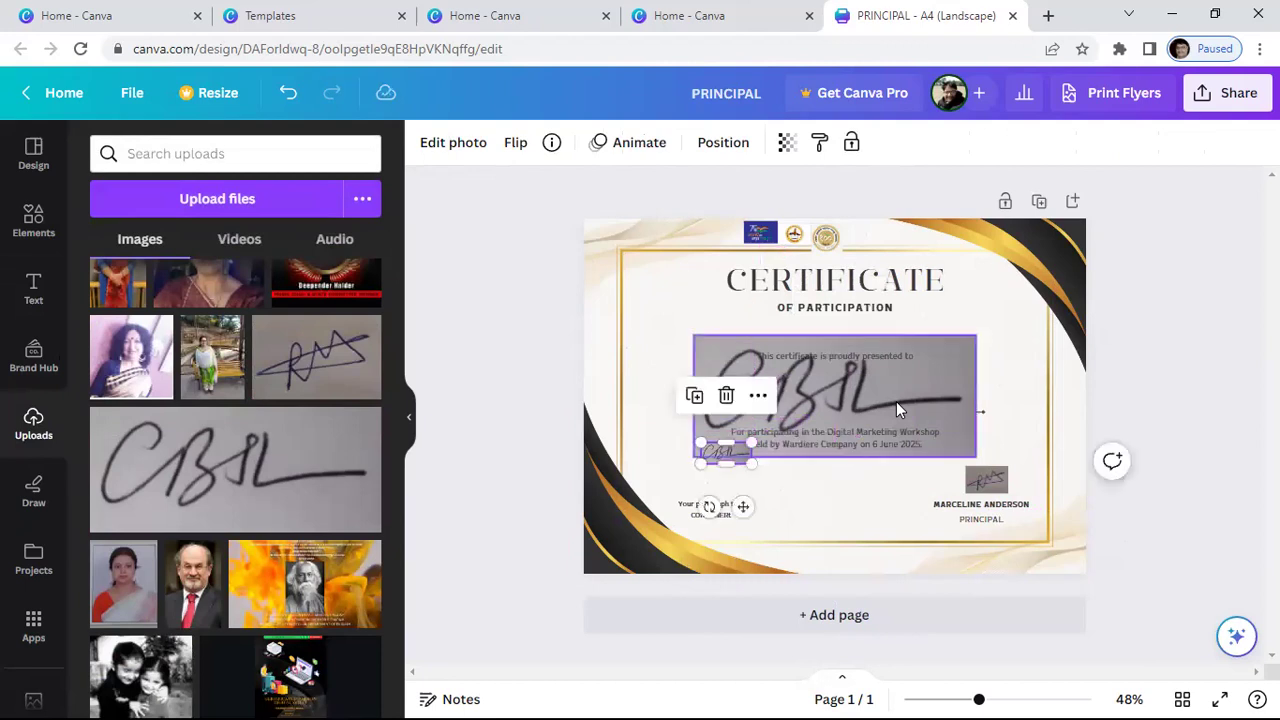
# Delete the oversized extra copy of the black-ink signature from the middle of the certificate.
pyautogui.click(896, 401)
pyautogui.rightClick(897, 410)
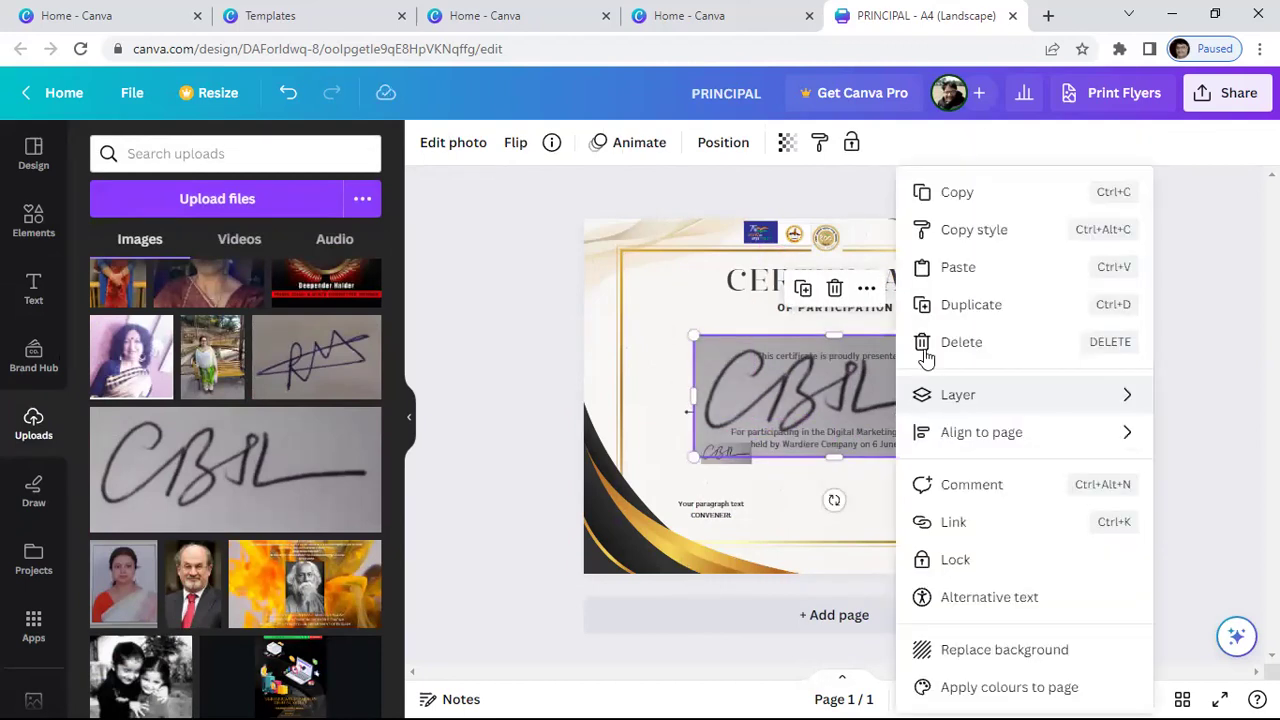
pyautogui.click(945, 342)
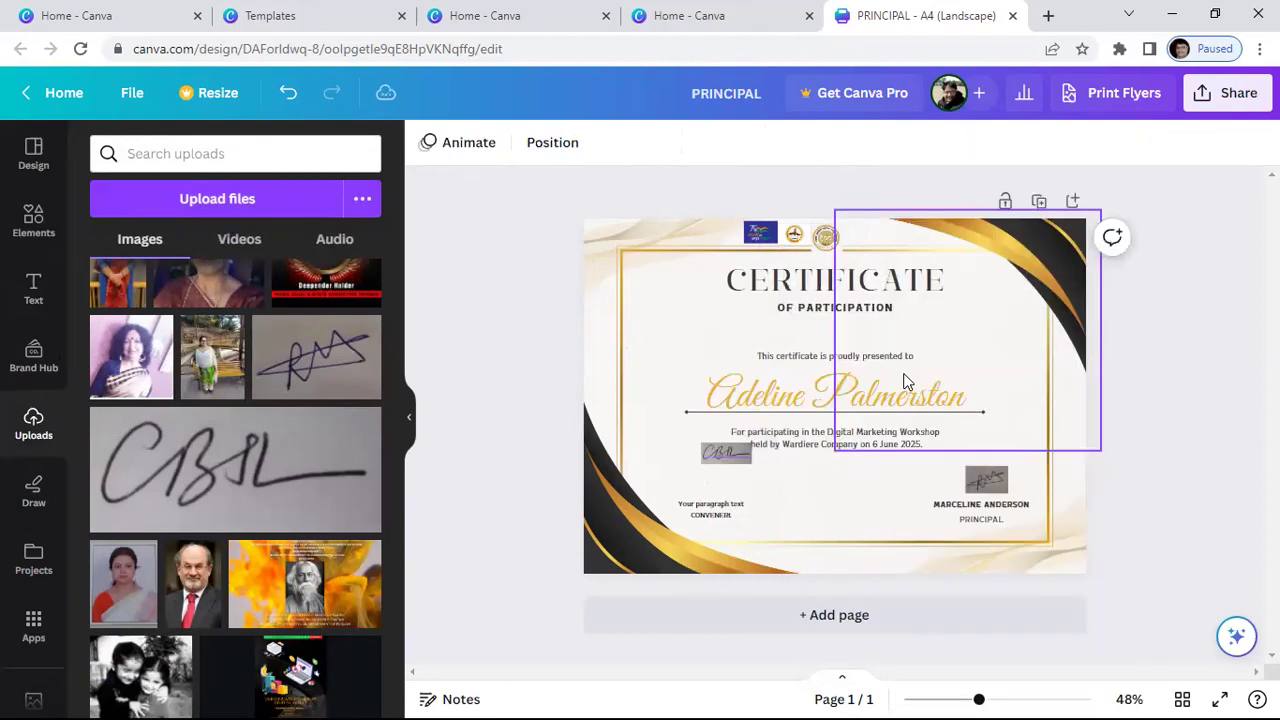
# Move the small black-ink signature directly above the placeholder text over CONVENER.
pyautogui.click(740, 454)
pyautogui.moveTo(740, 454); pyautogui.dragTo(717, 487)
pyautogui.click(1166, 430)
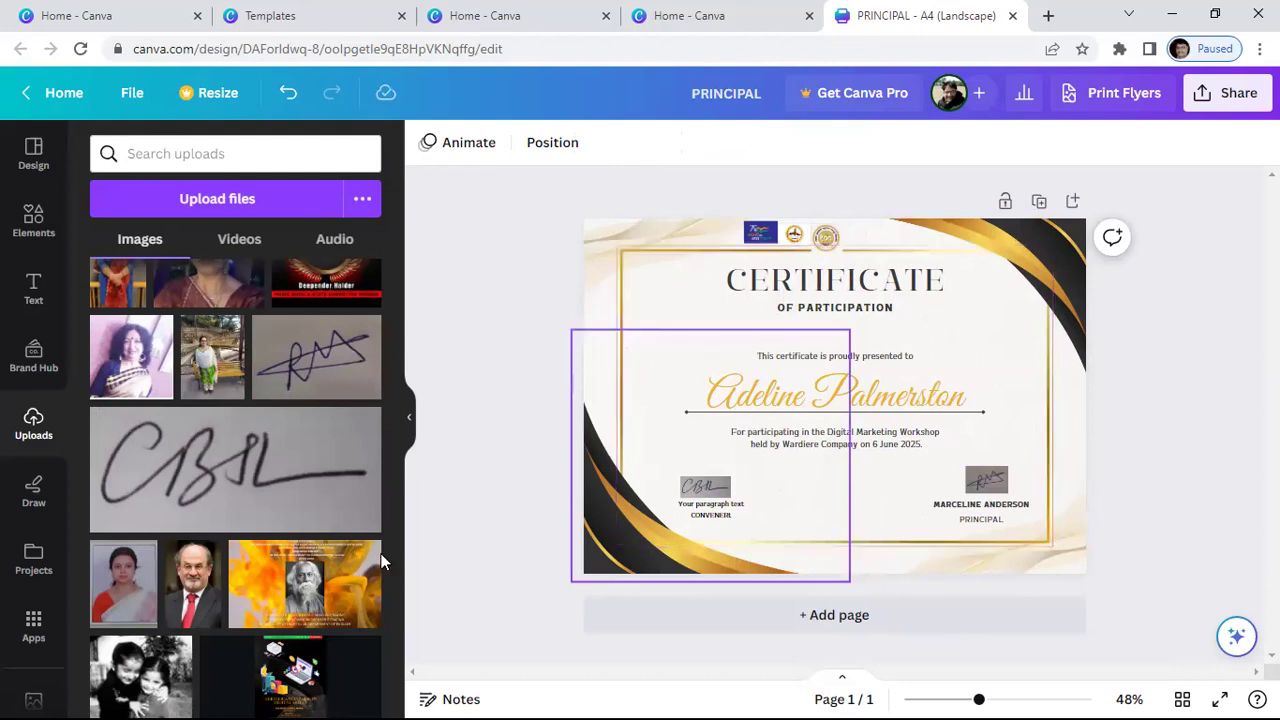
# Add the uploaded colour portrait of the woman in a dark green top and shrink it to about half its size.
pyautogui.scroll(3, 198, 552)
pyautogui.scroll(3, 198, 552)
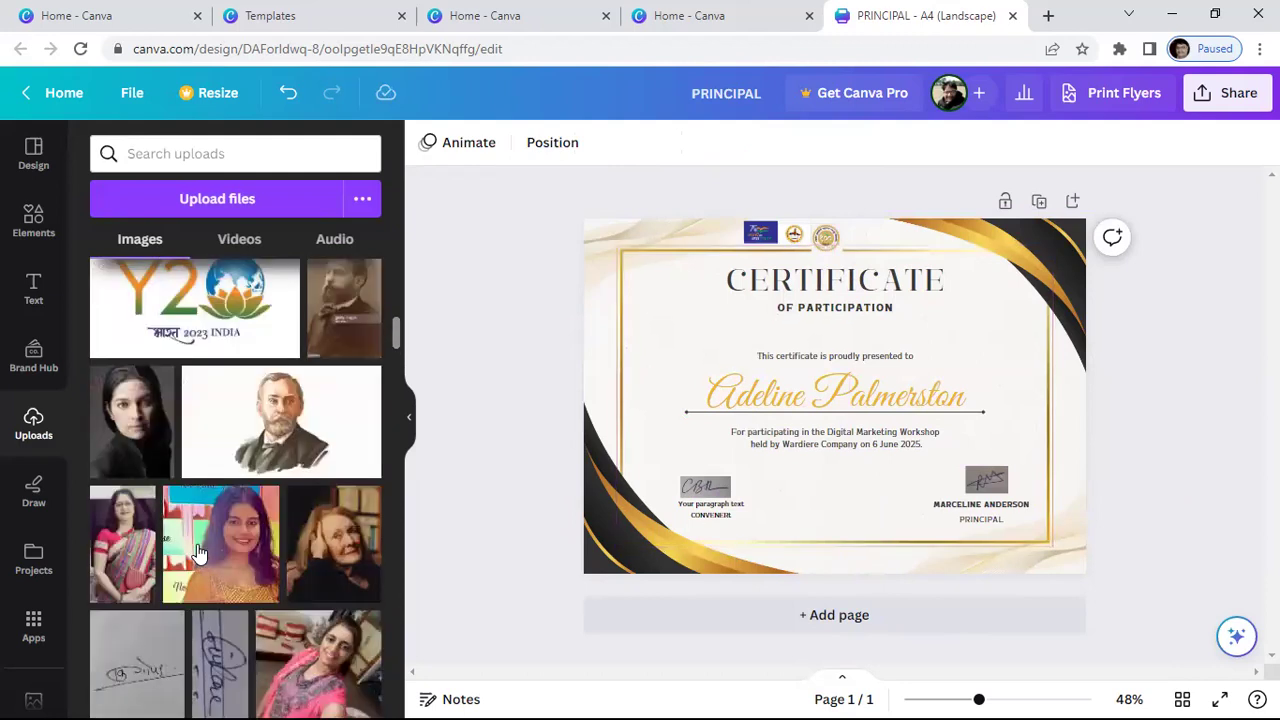
pyautogui.scroll(5, 198, 552)
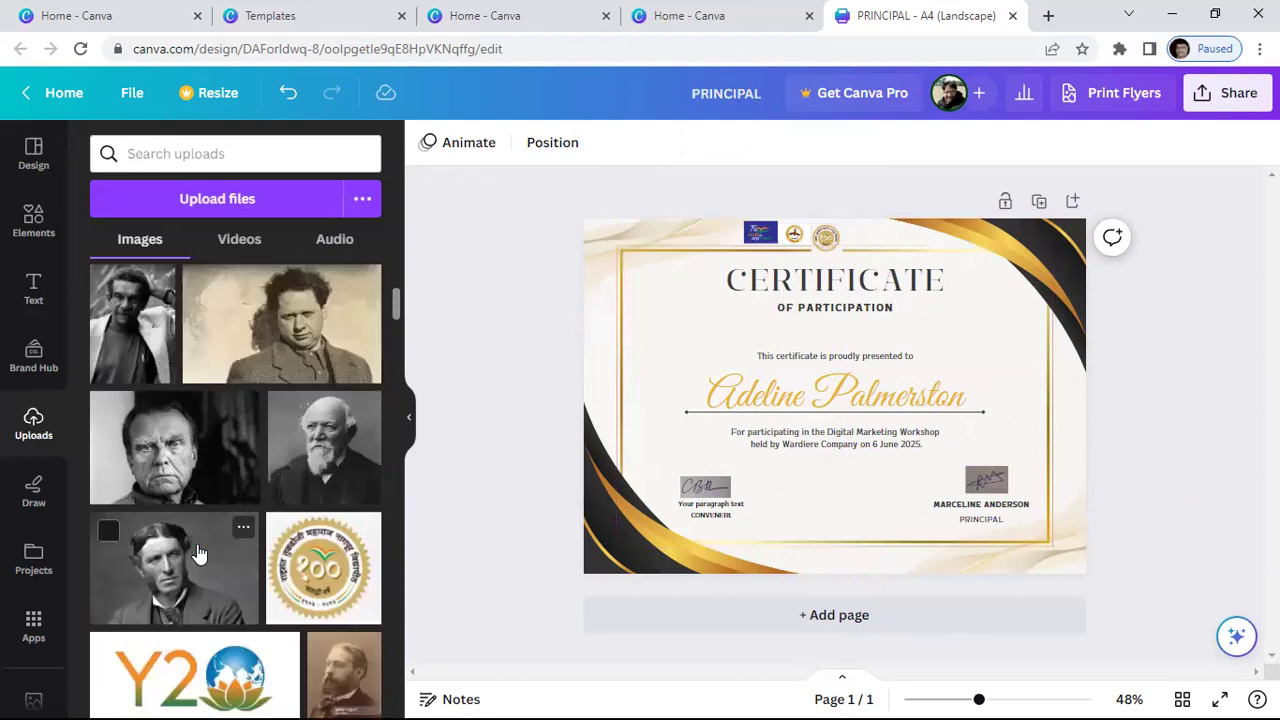
pyautogui.scroll(3, 199, 550)
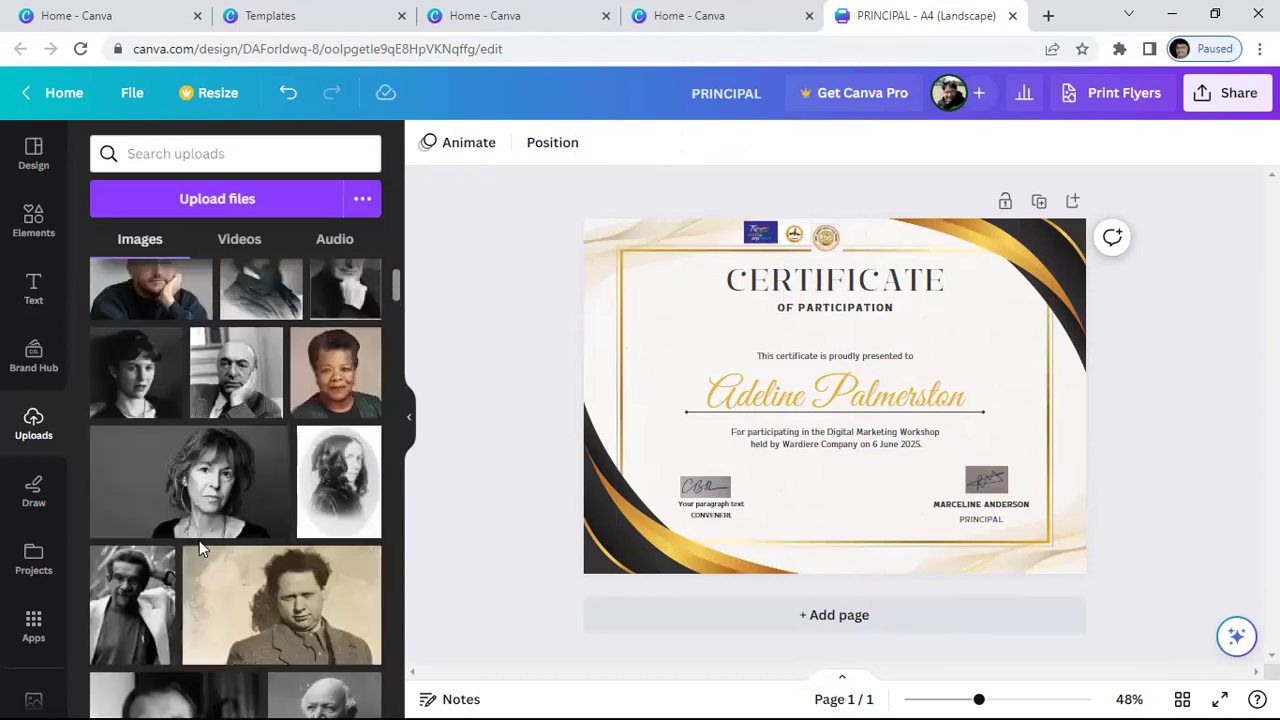
pyautogui.moveTo(328, 388)
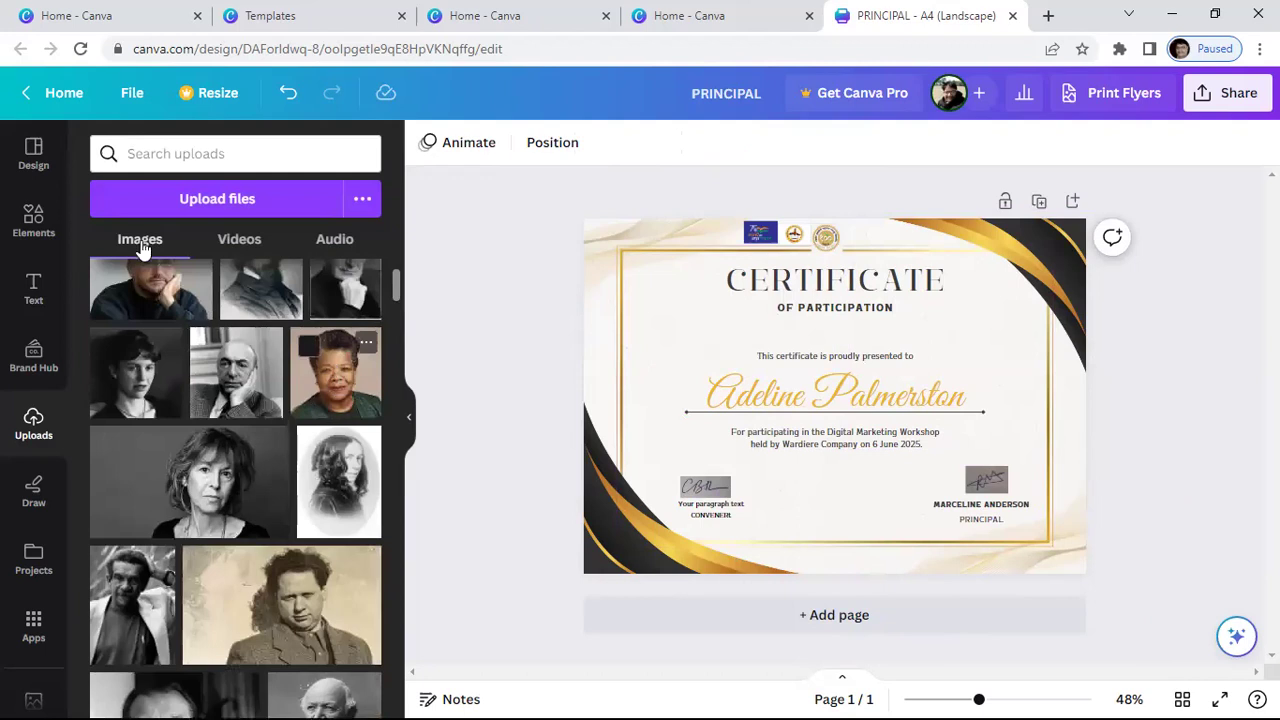
pyautogui.click(332, 380)
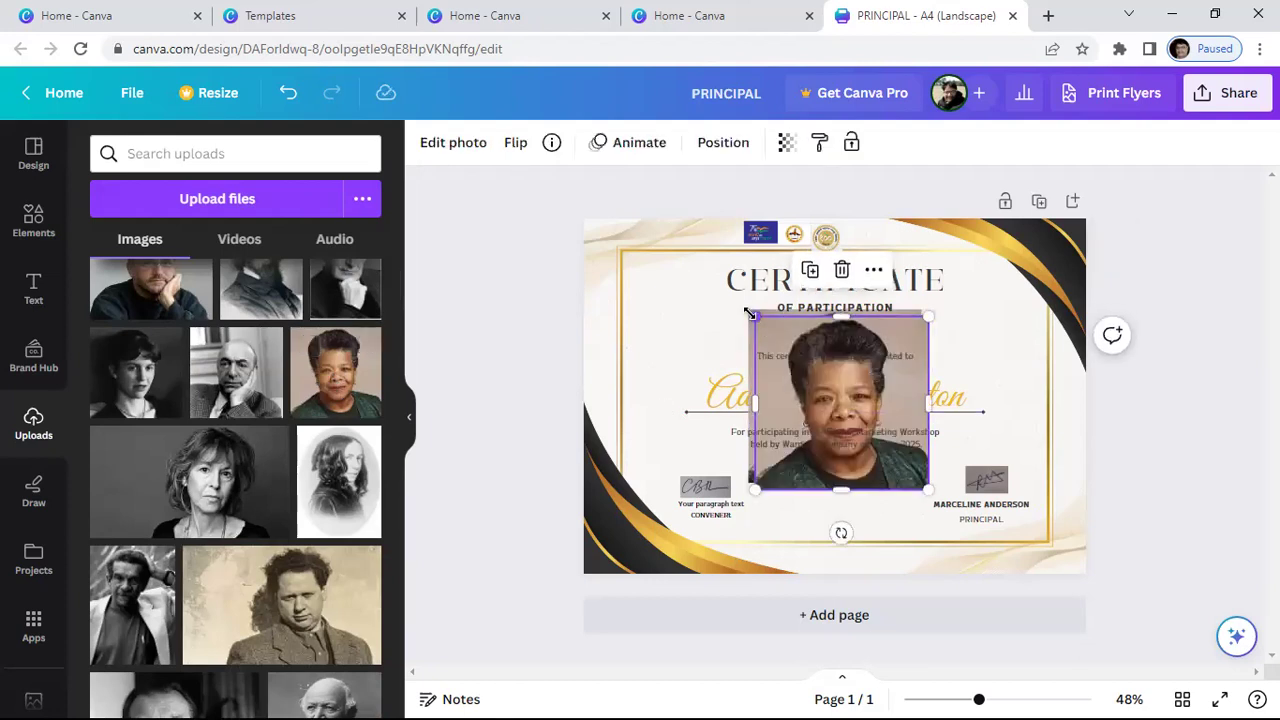
pyautogui.moveTo(755, 318); pyautogui.dragTo(835, 393)
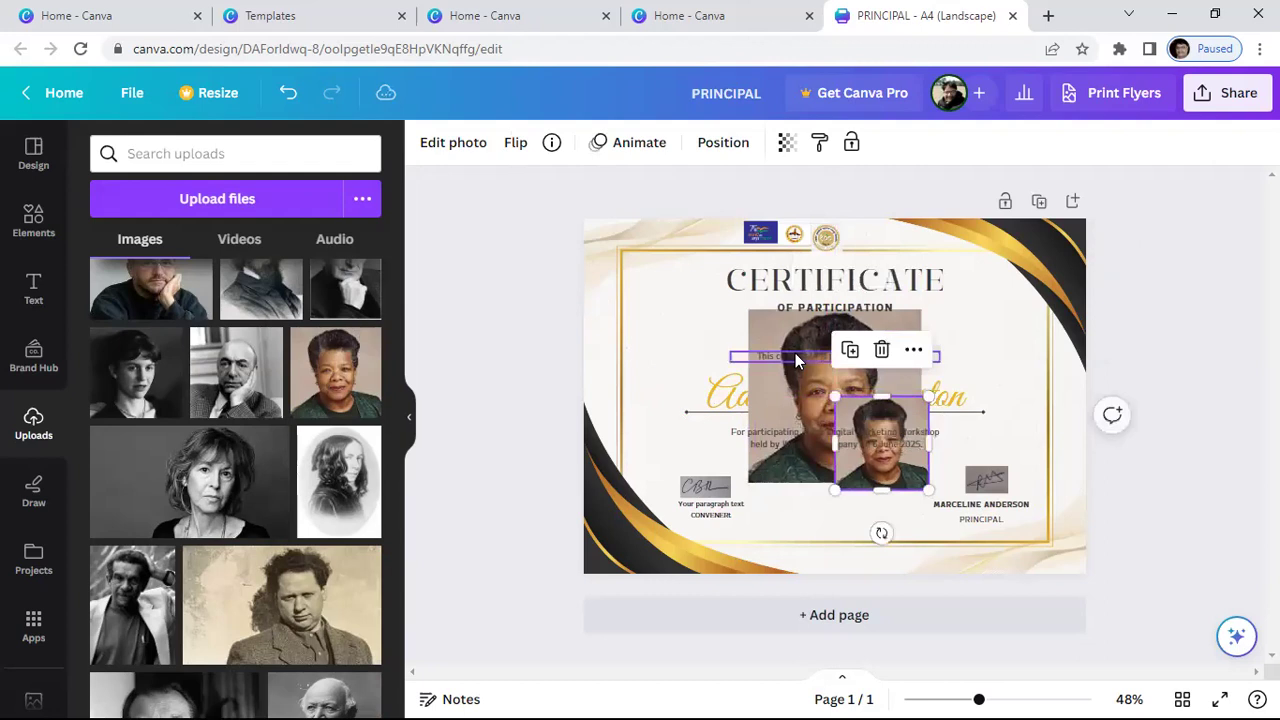
# Delete the oversized portrait copy, and place the small portrait between the two signature blocks, shrinking it slightly.
pyautogui.click(793, 353)
pyautogui.click(787, 380)
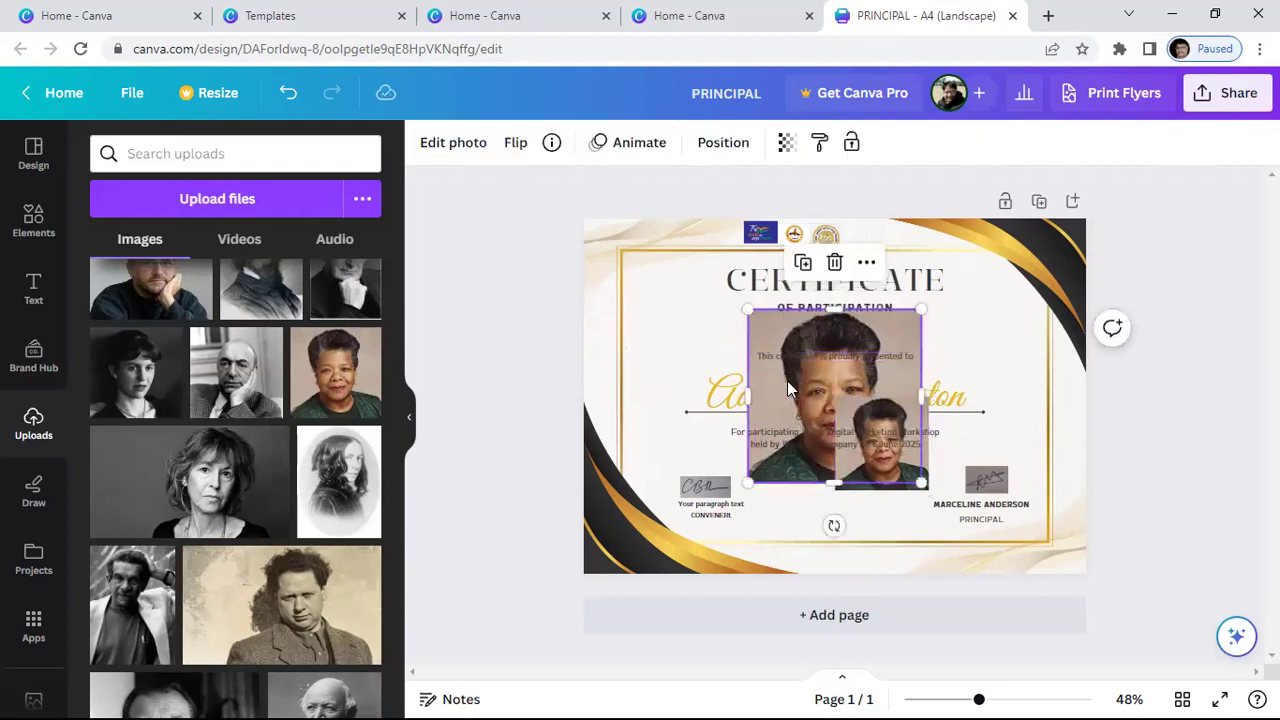
pyautogui.rightClick(787, 380)
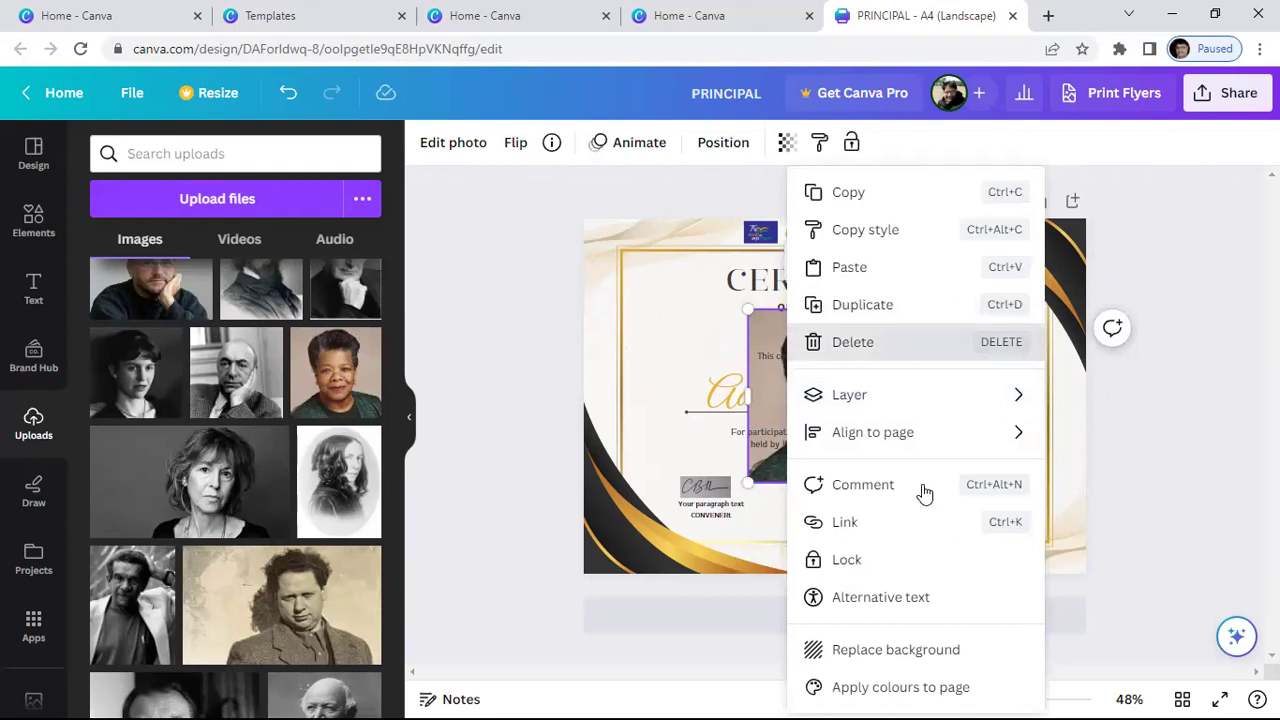
pyautogui.press('Delete')
pyautogui.moveTo(891, 467); pyautogui.dragTo(851, 524)
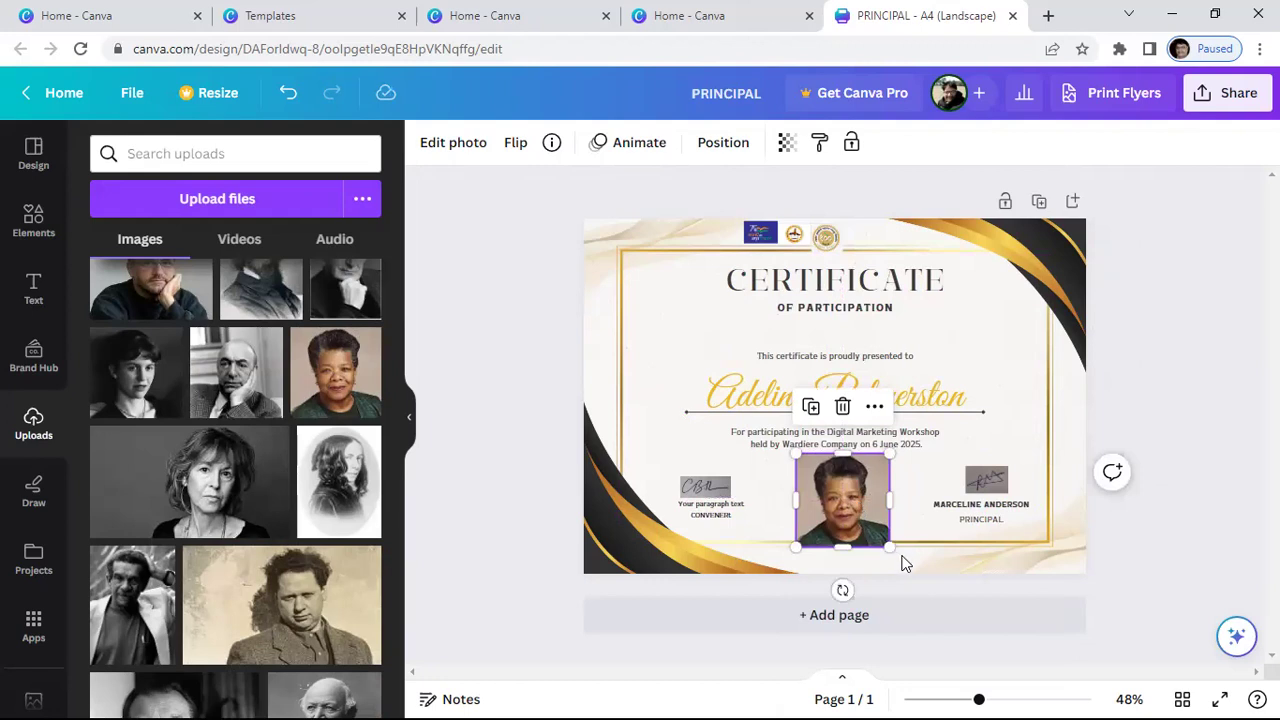
pyautogui.moveTo(882, 545); pyautogui.dragTo(877, 539)
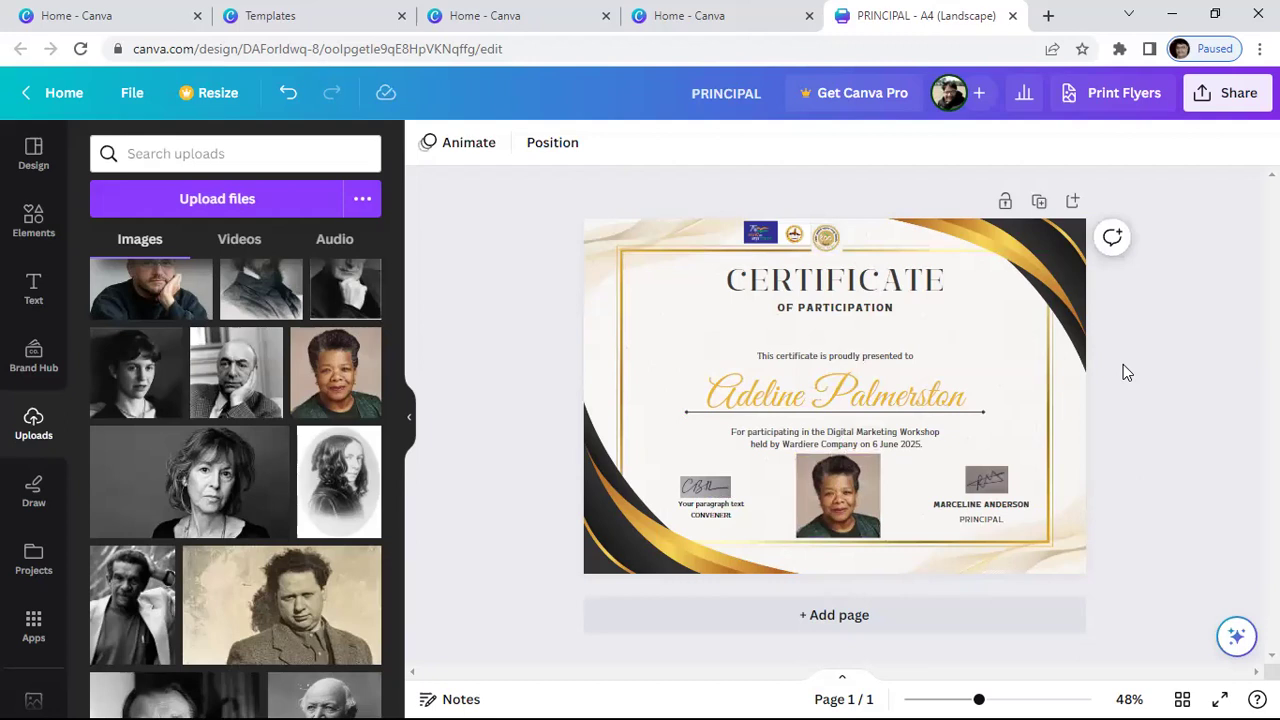
# Replace the gold recipient name above the horizontal line with the participant's title and full name.
pyautogui.click(815, 410)
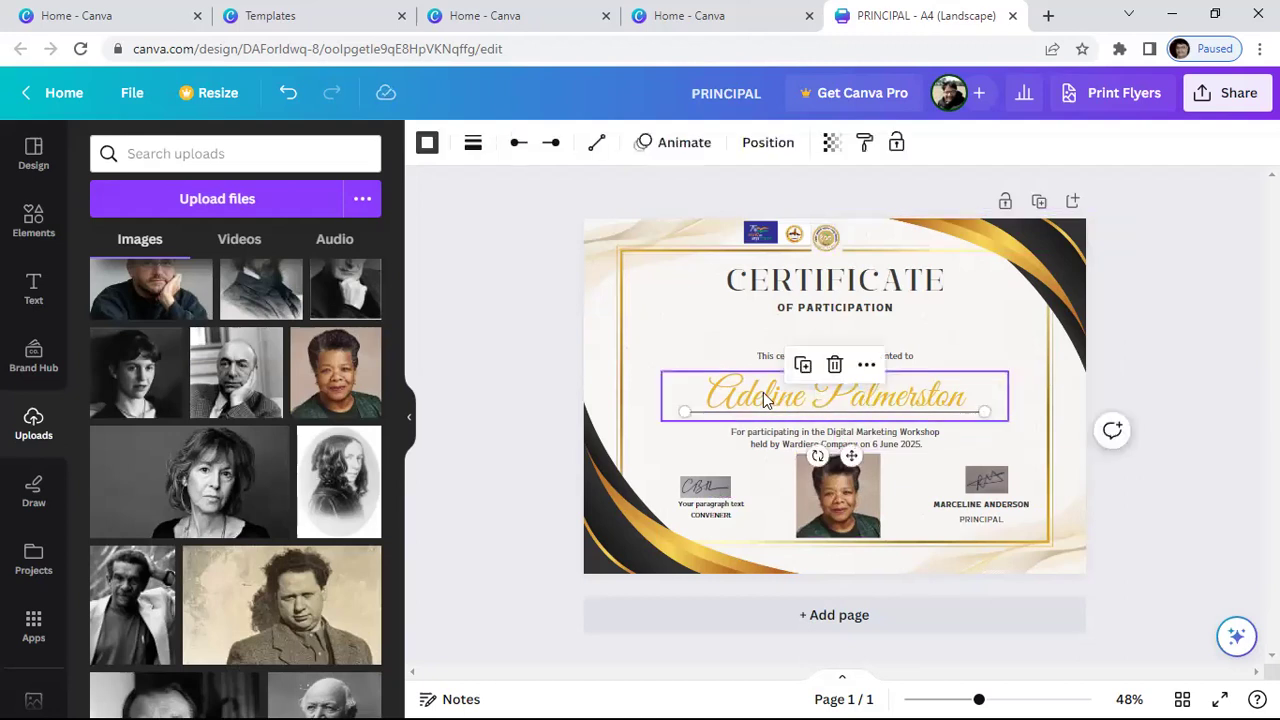
pyautogui.click(971, 386)
pyautogui.click(971, 398)
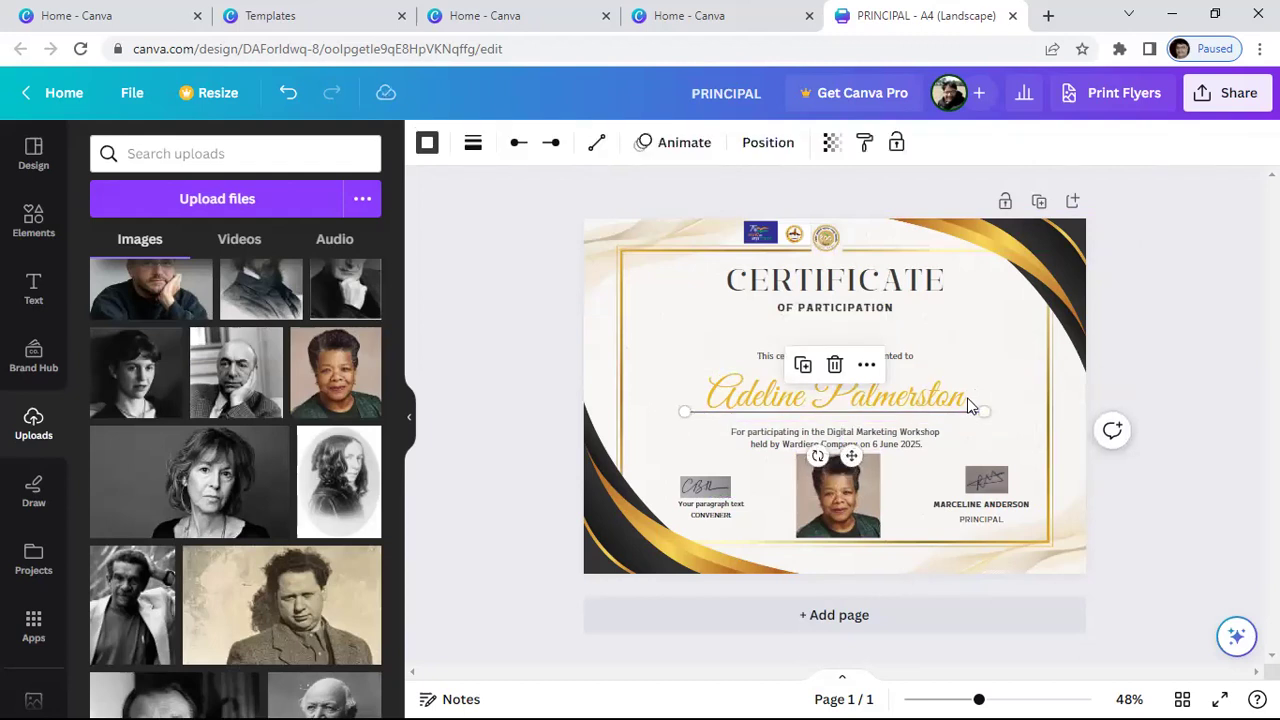
pyautogui.click(896, 394)
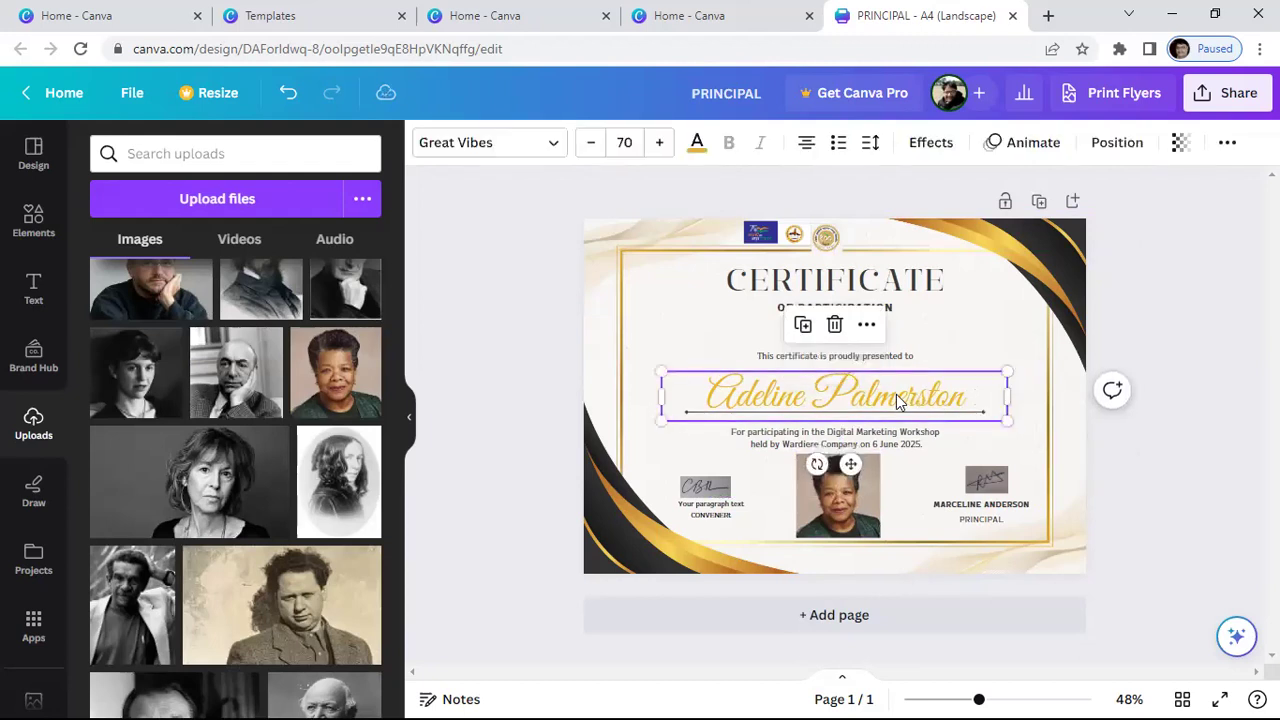
pyautogui.doubleClick(763, 386)
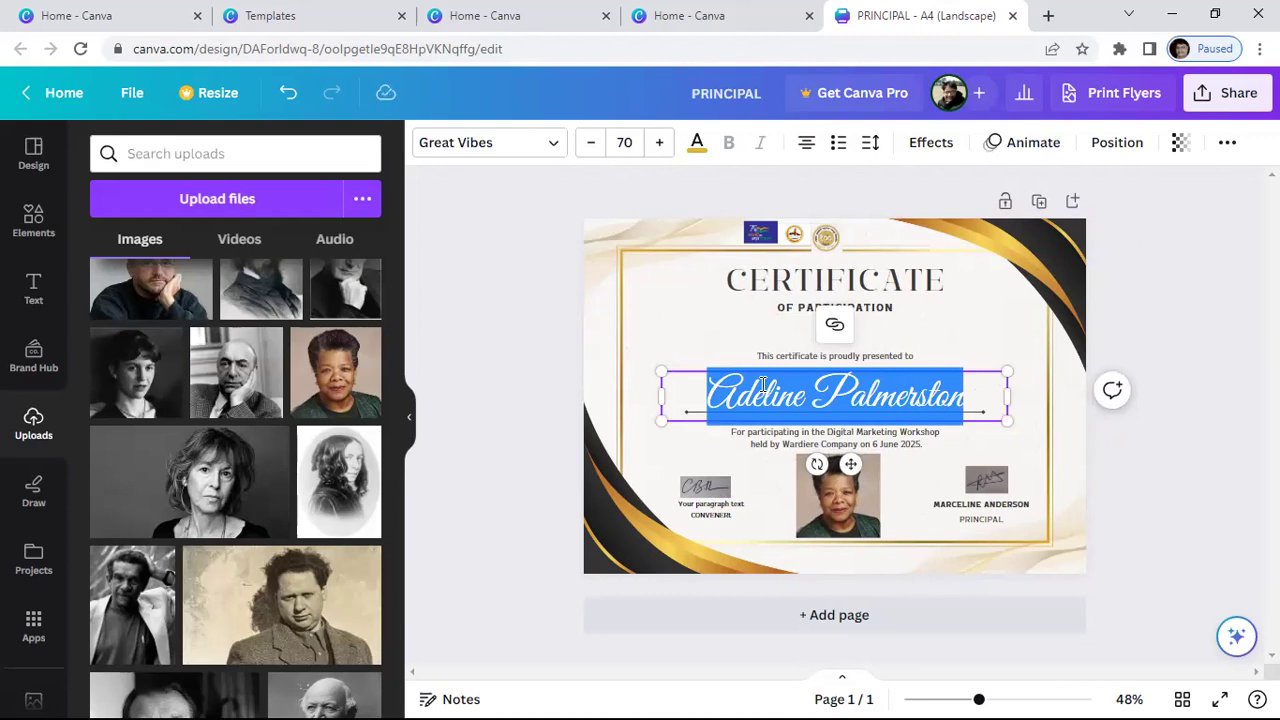
pyautogui.write('DR.')
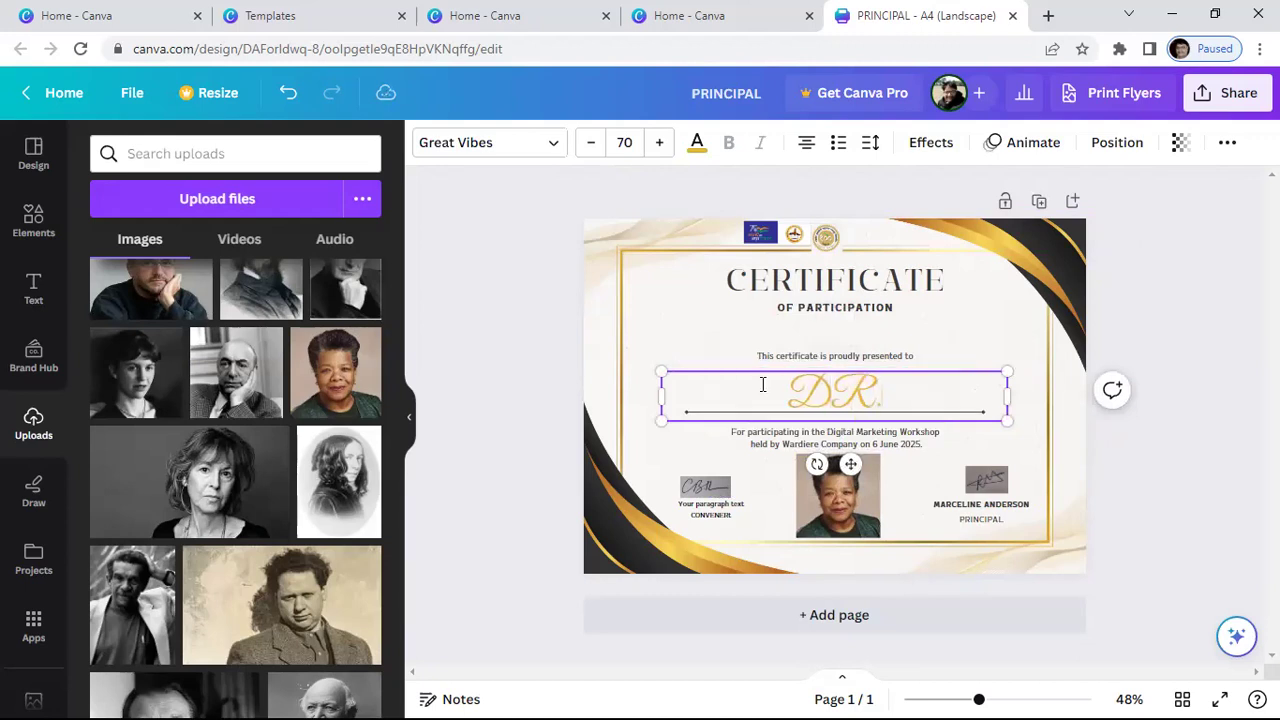
pyautogui.write('C.')
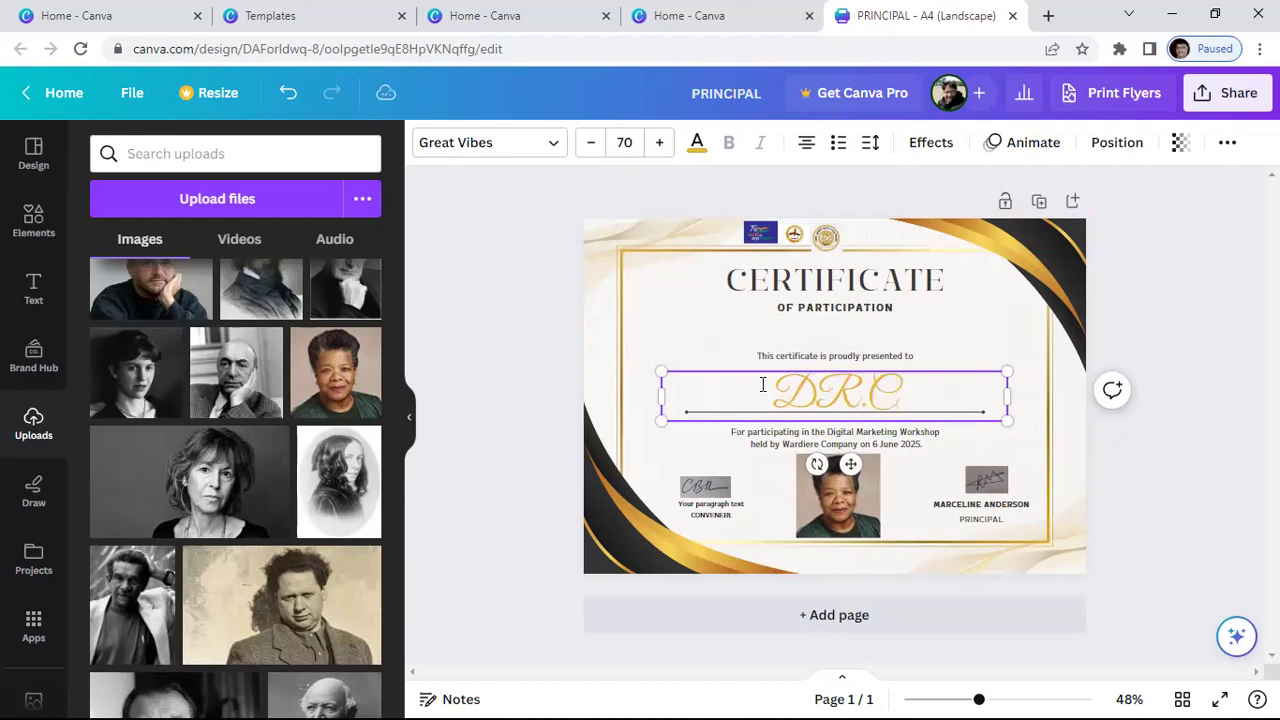
pyautogui.write('B.')
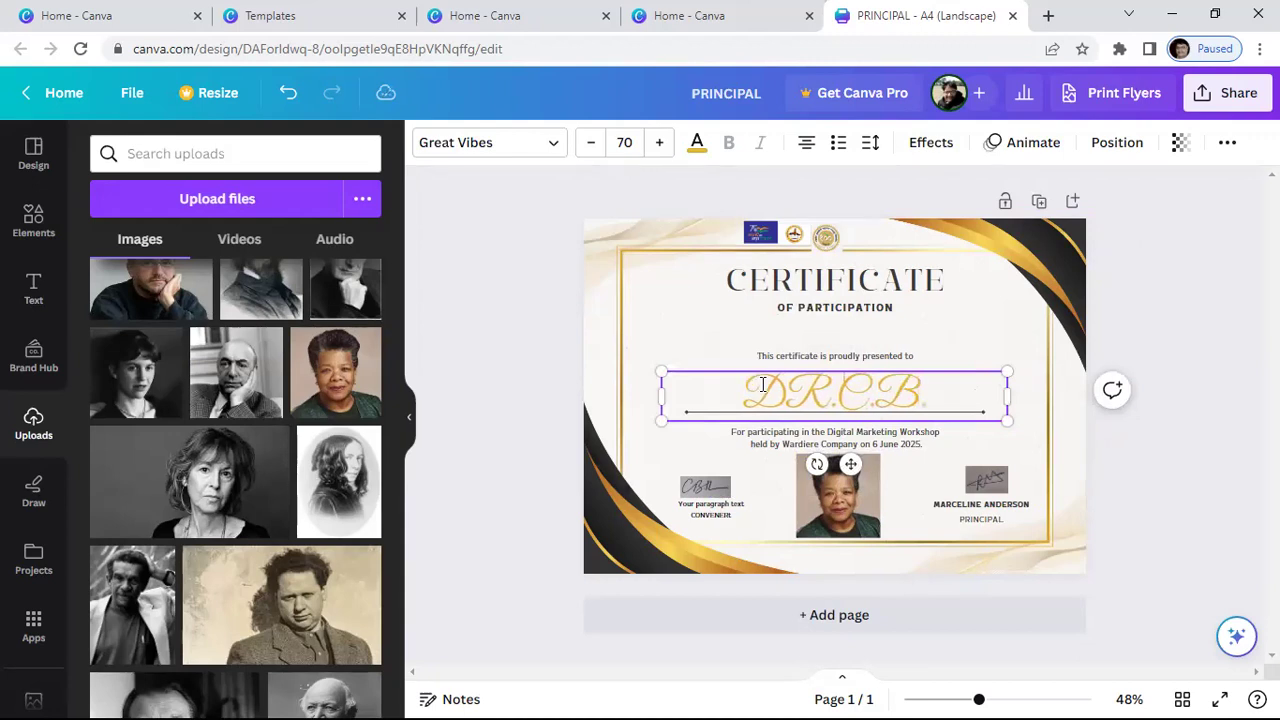
pyautogui.write('SHARMA')
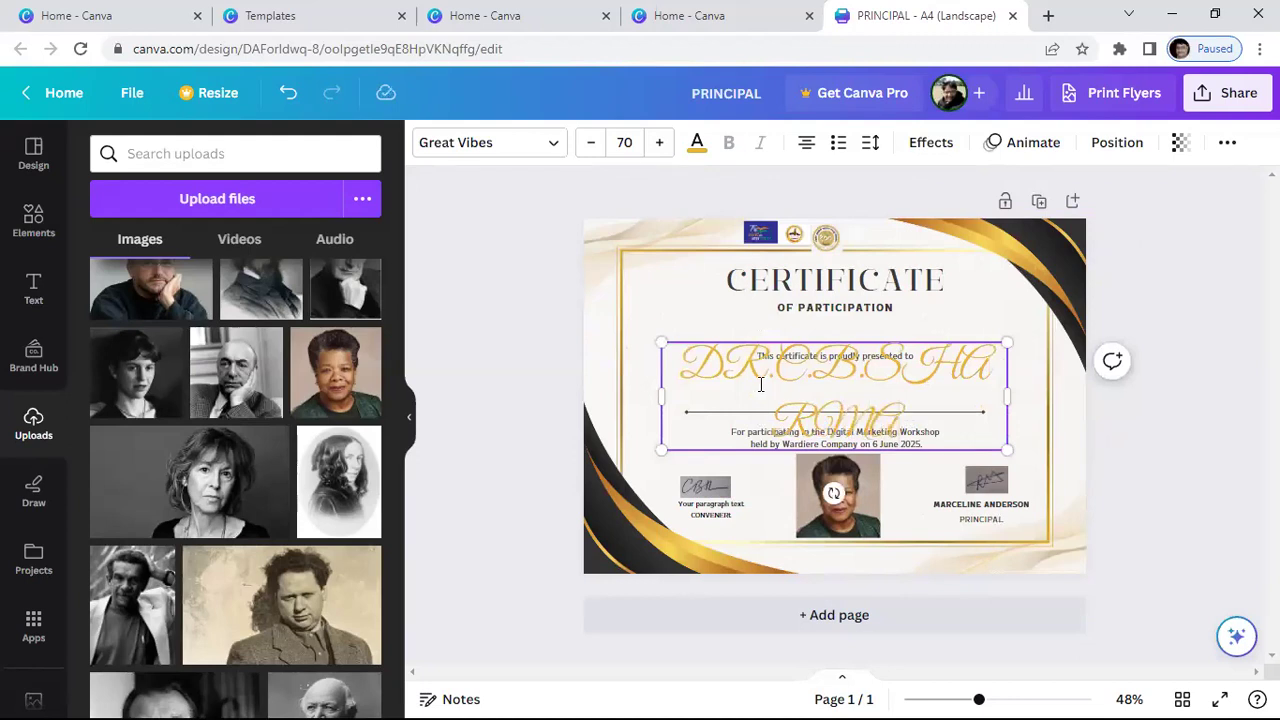
# Reduce the recipient name's font size to 46.
pyautogui.moveTo(900, 420); pyautogui.dragTo(594, 349)
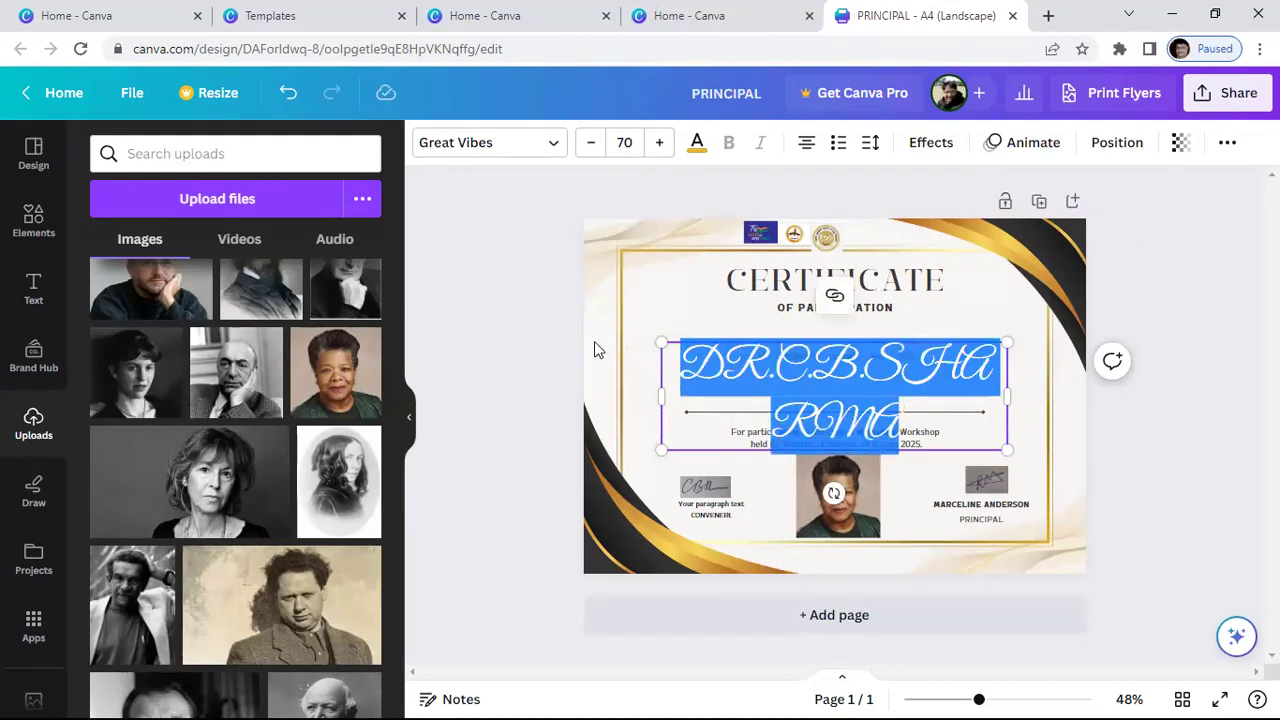
pyautogui.click(590, 143)
pyautogui.click(590, 143)
pyautogui.click(590, 143)
pyautogui.doubleClick(590, 143)
pyautogui.doubleClick(590, 143)
pyautogui.click(590, 143)
pyautogui.doubleClick(590, 143)
pyautogui.doubleClick(590, 143)
pyautogui.click(590, 143)
pyautogui.doubleClick(588, 145)
pyautogui.doubleClick(588, 145)
pyautogui.click(588, 145)
pyautogui.click(588, 145)
pyautogui.doubleClick(588, 145)
pyautogui.click(588, 145)
pyautogui.click(588, 145)
pyautogui.click(588, 145)
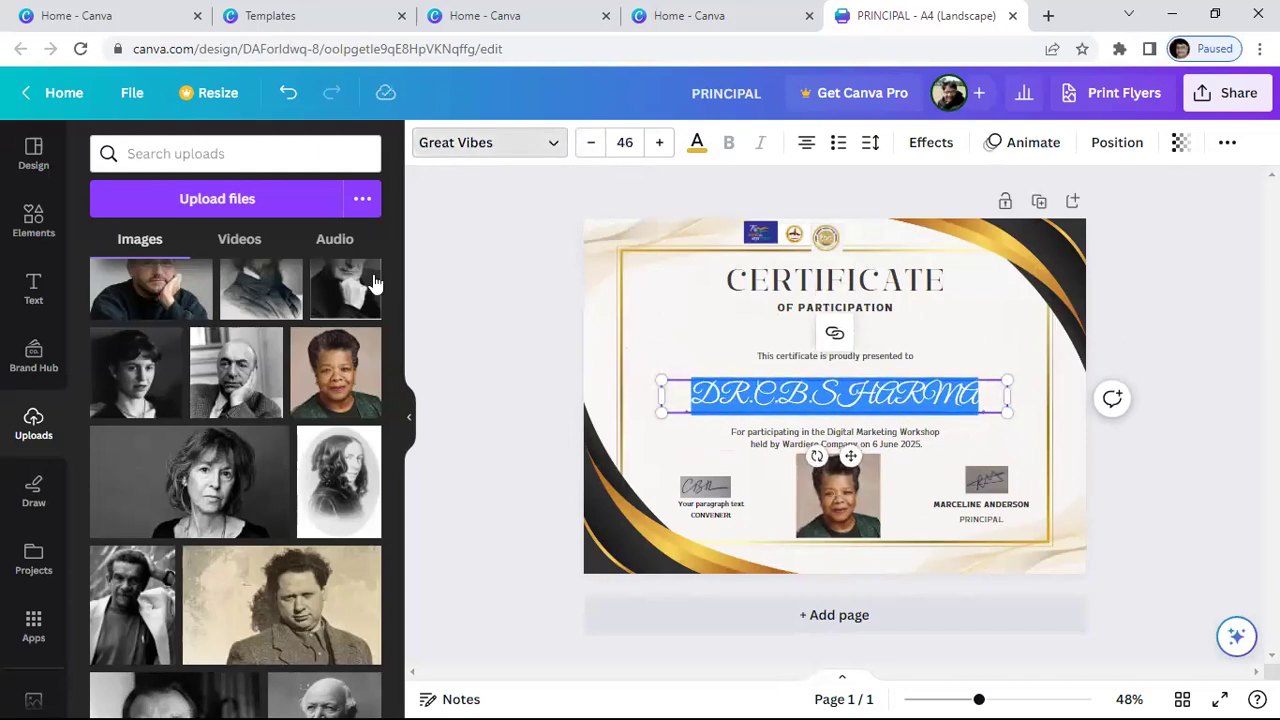
# Change the recipient name's font to Times New Roman and its size to 36.
pyautogui.click(551, 143)
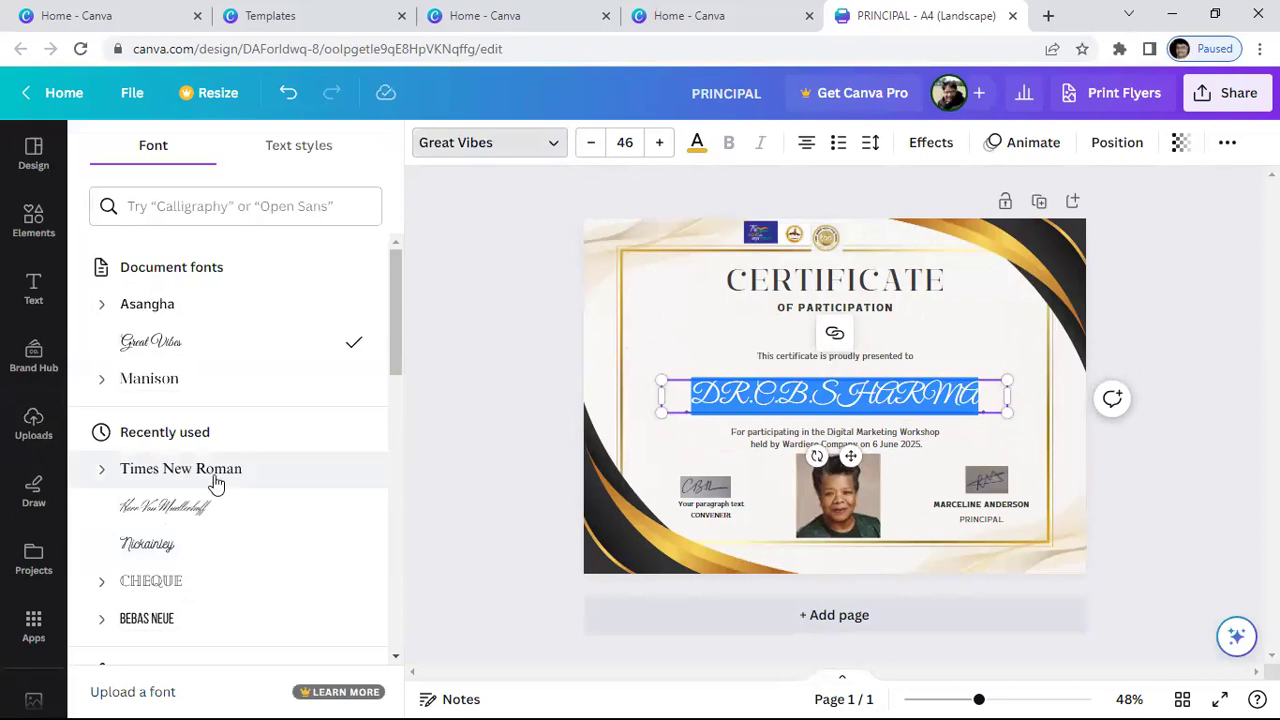
pyautogui.click(213, 479)
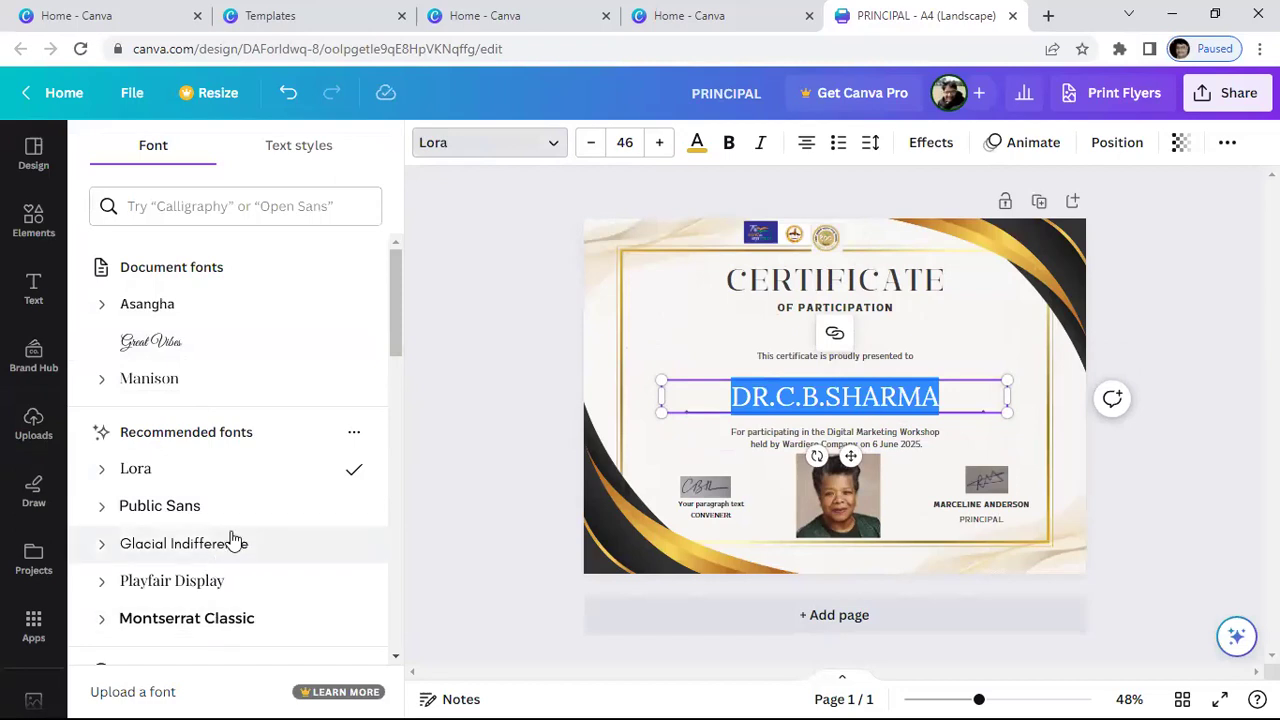
pyautogui.scroll(-3, 230, 520)
pyautogui.click(226, 430)
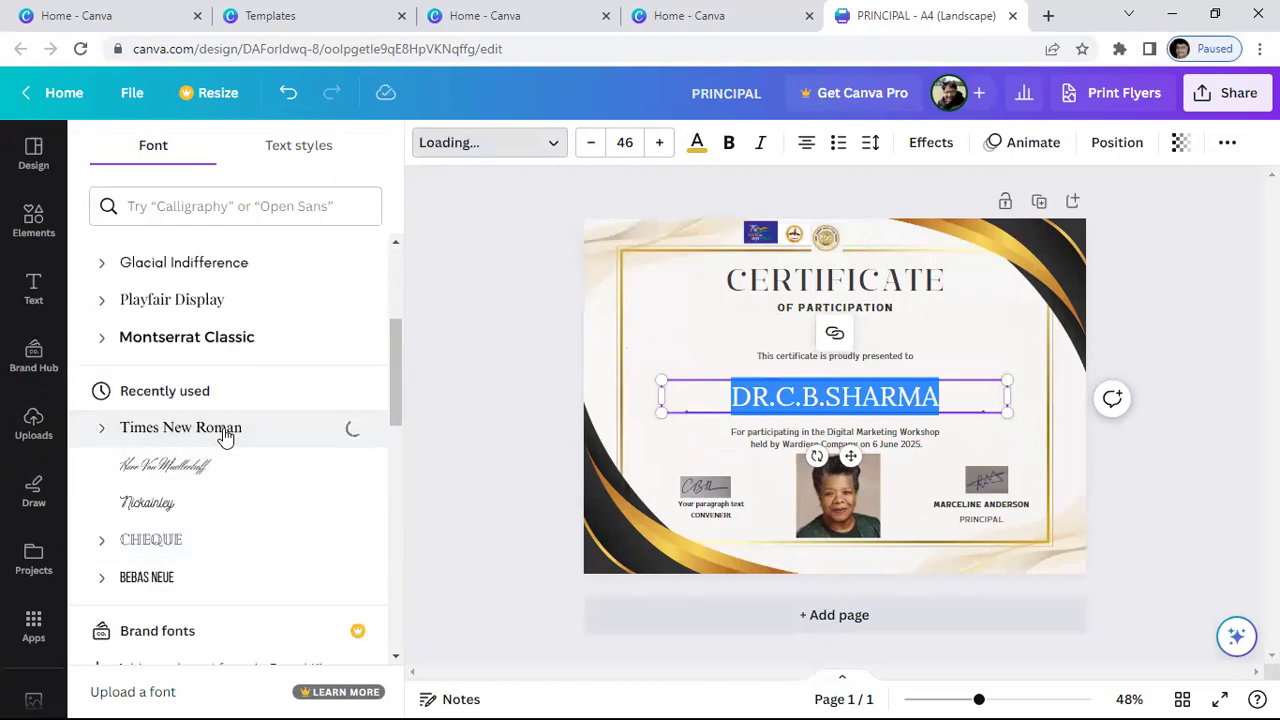
pyautogui.click(590, 143)
pyautogui.click(590, 145)
pyautogui.click(590, 145)
pyautogui.click(590, 145)
pyautogui.click(590, 145)
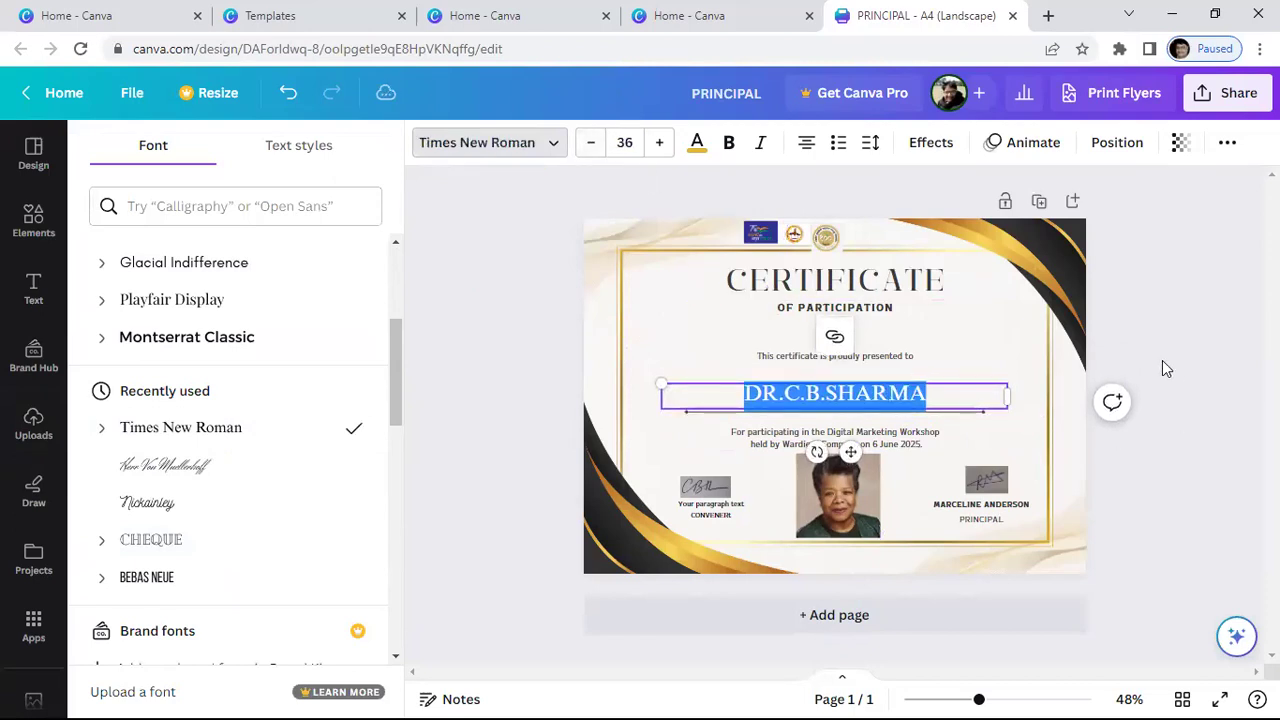
pyautogui.click(1119, 362)
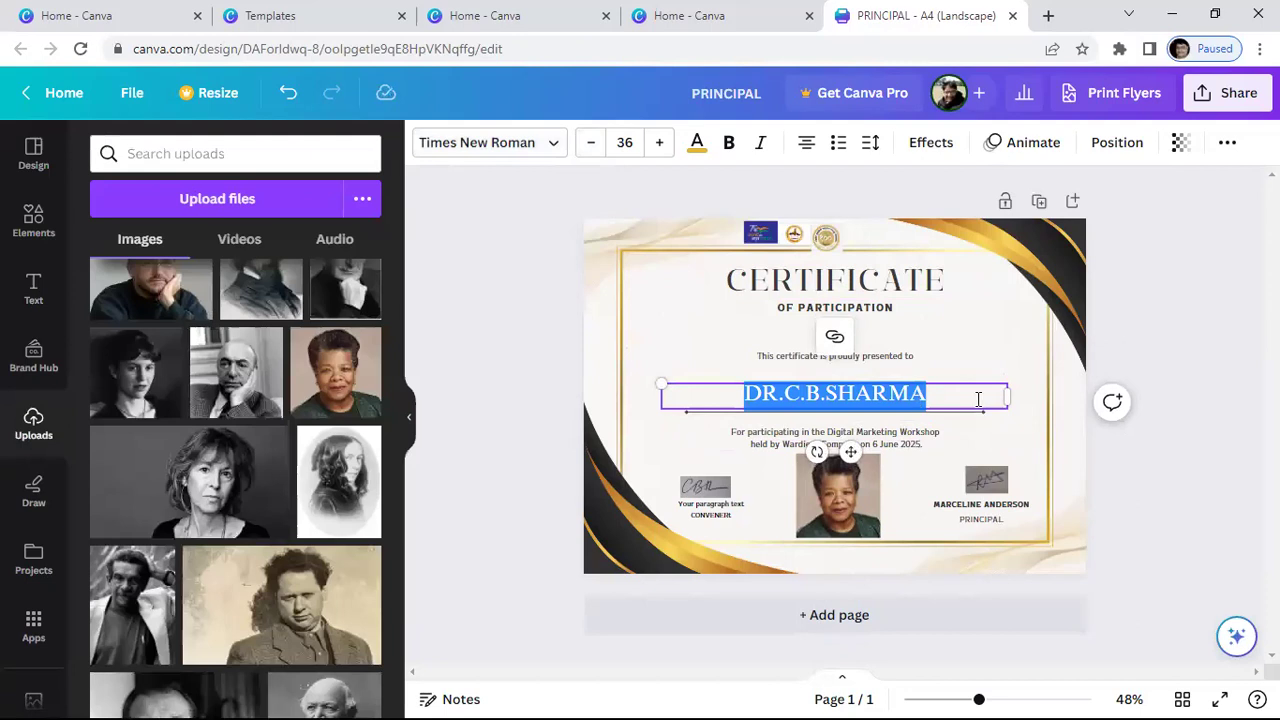
pyautogui.click(836, 366)
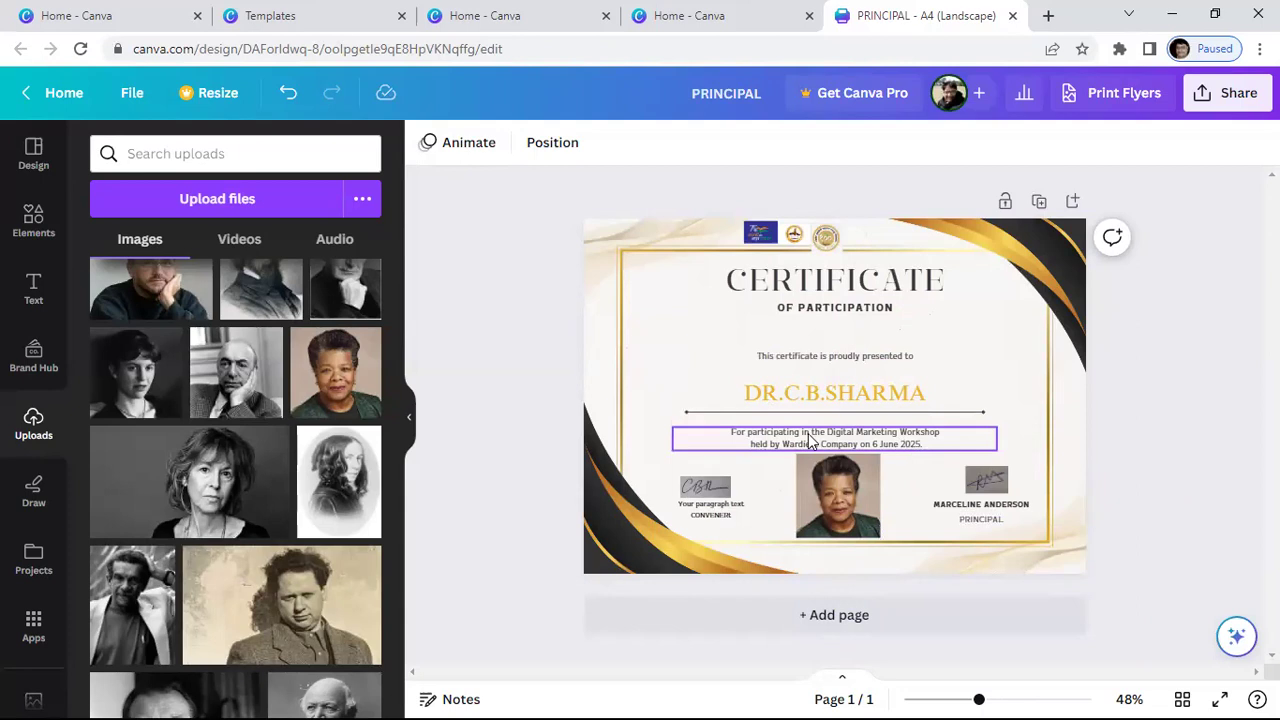
pyautogui.click(937, 446)
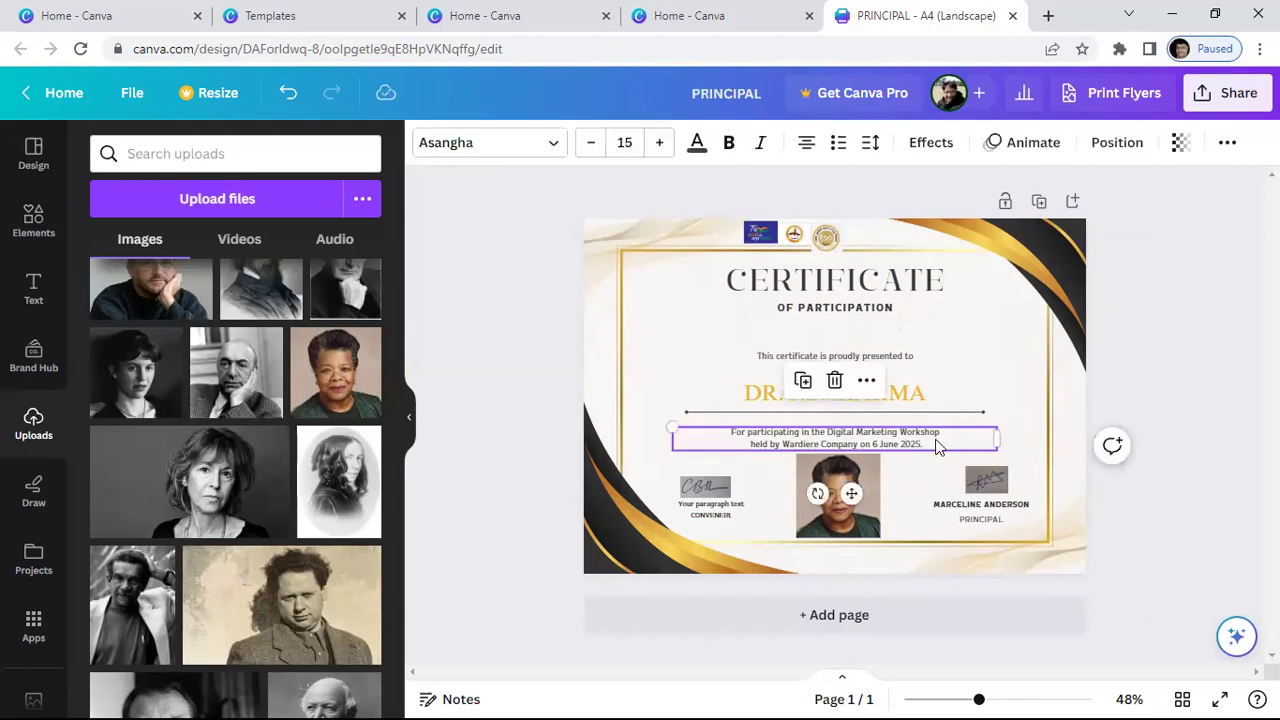
pyautogui.doubleClick(937, 446)
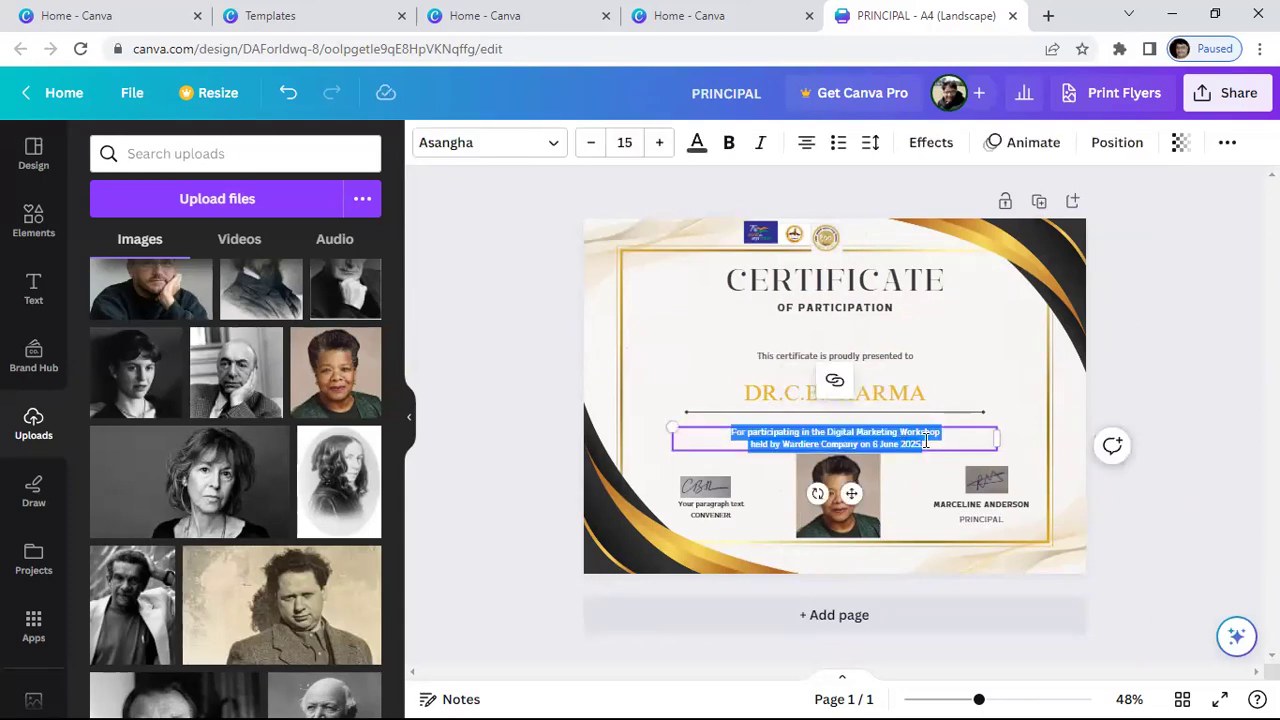
pyautogui.click(890, 328)
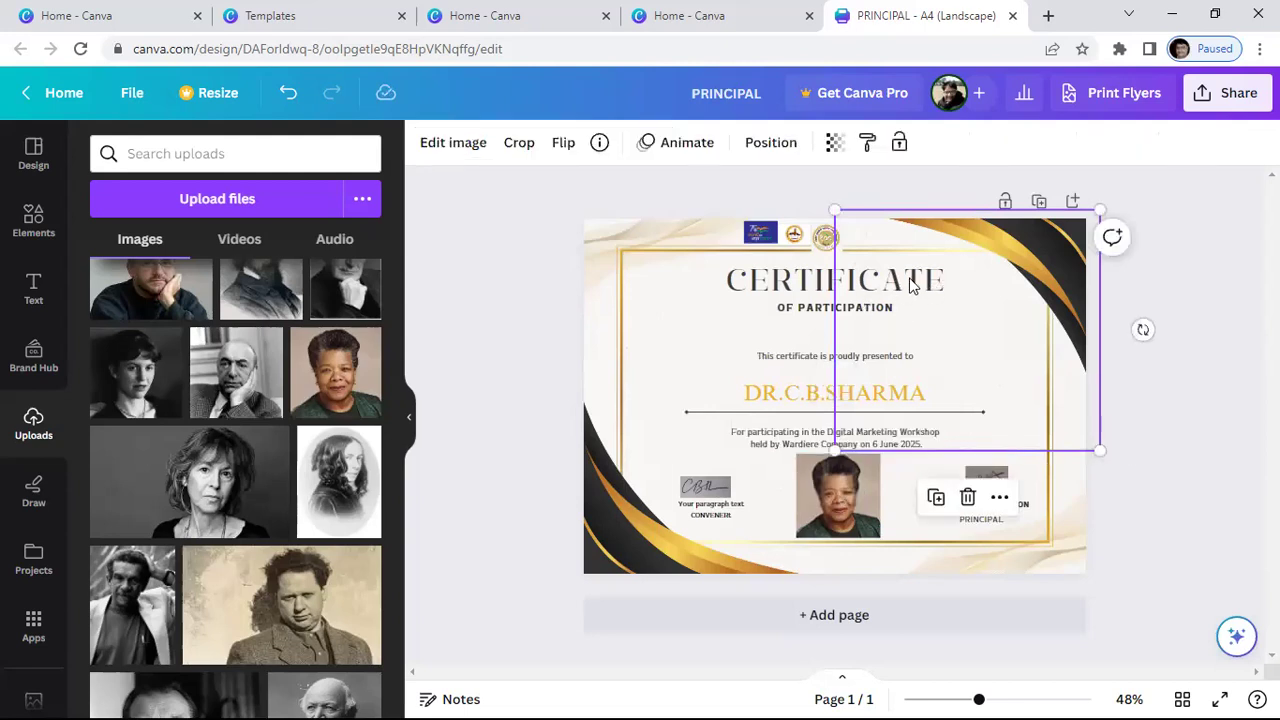
pyautogui.click(1175, 365)
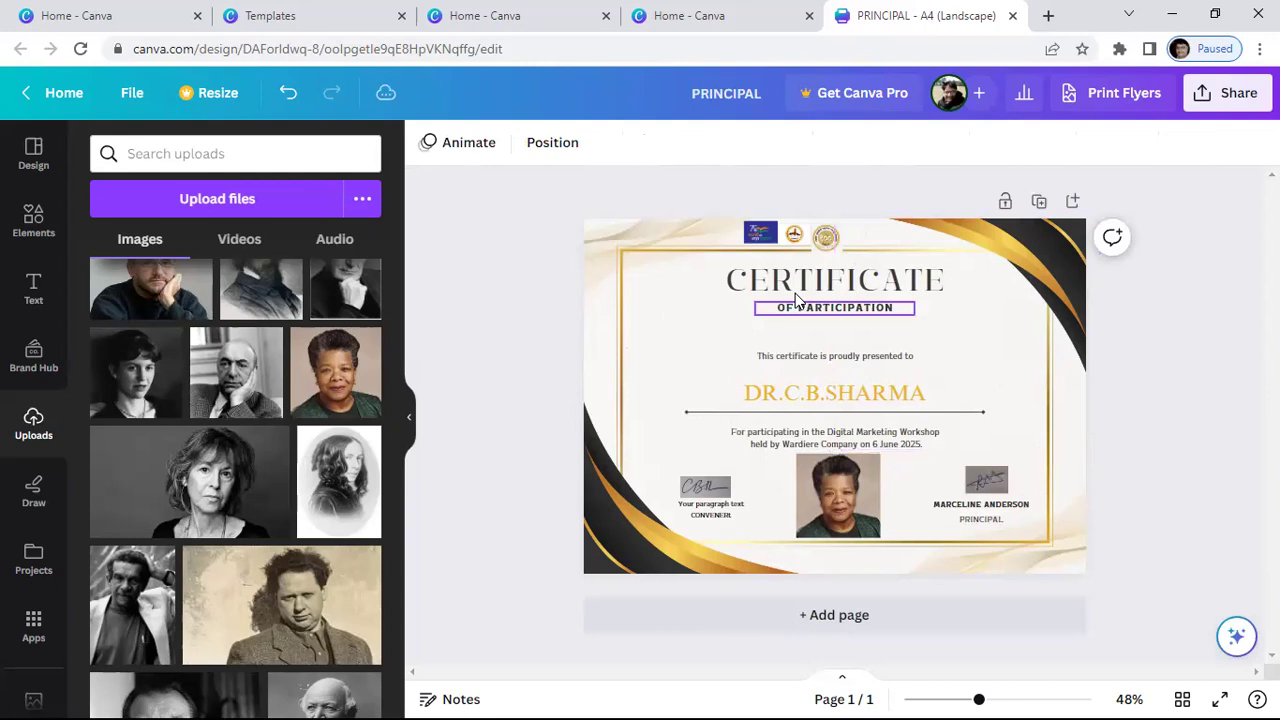
# Move the OF PARTICIPATION subtitle and the CERTIFICATE heading lower on the page to free space below the logos.
pyautogui.moveTo(804, 310); pyautogui.dragTo(737, 308)
pyautogui.click(738, 300)
pyautogui.click(968, 330)
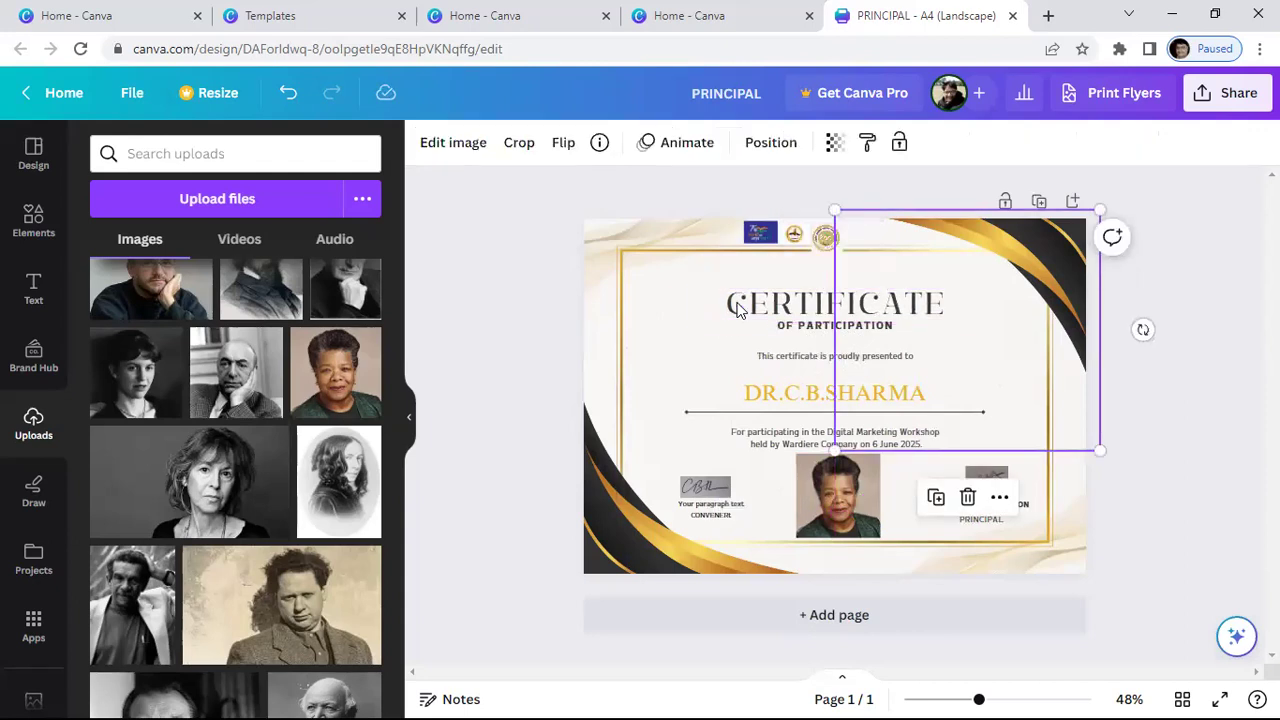
# Change the CERTIFICATE heading's font to Times New Roman and its size to 43.
pyautogui.click(737, 308)
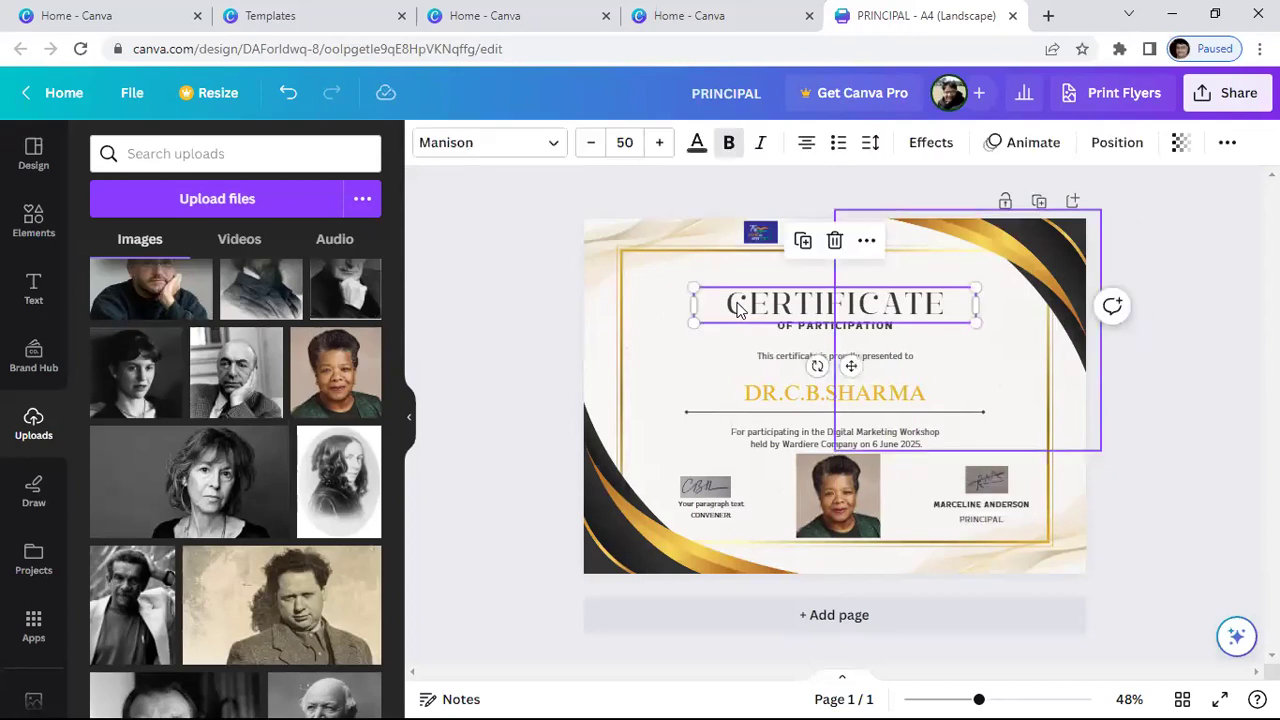
pyautogui.click(968, 330)
pyautogui.click(737, 308)
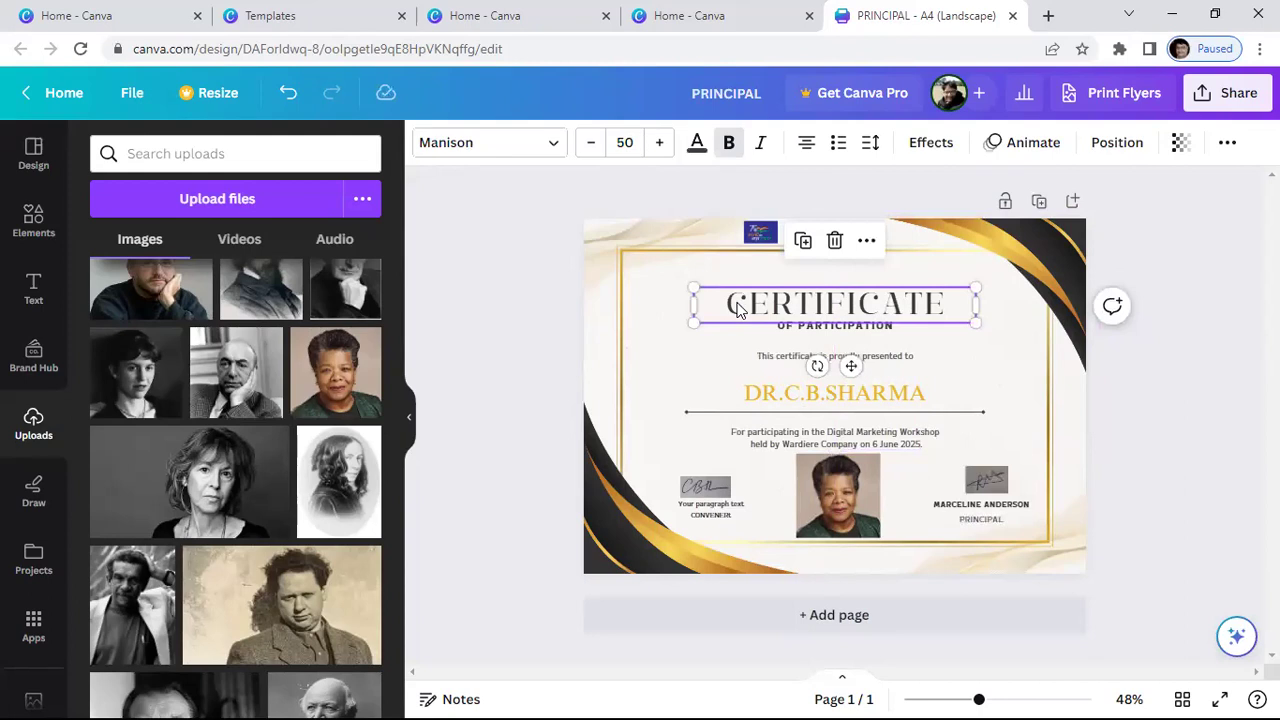
pyautogui.click(555, 150)
pyautogui.click(220, 344)
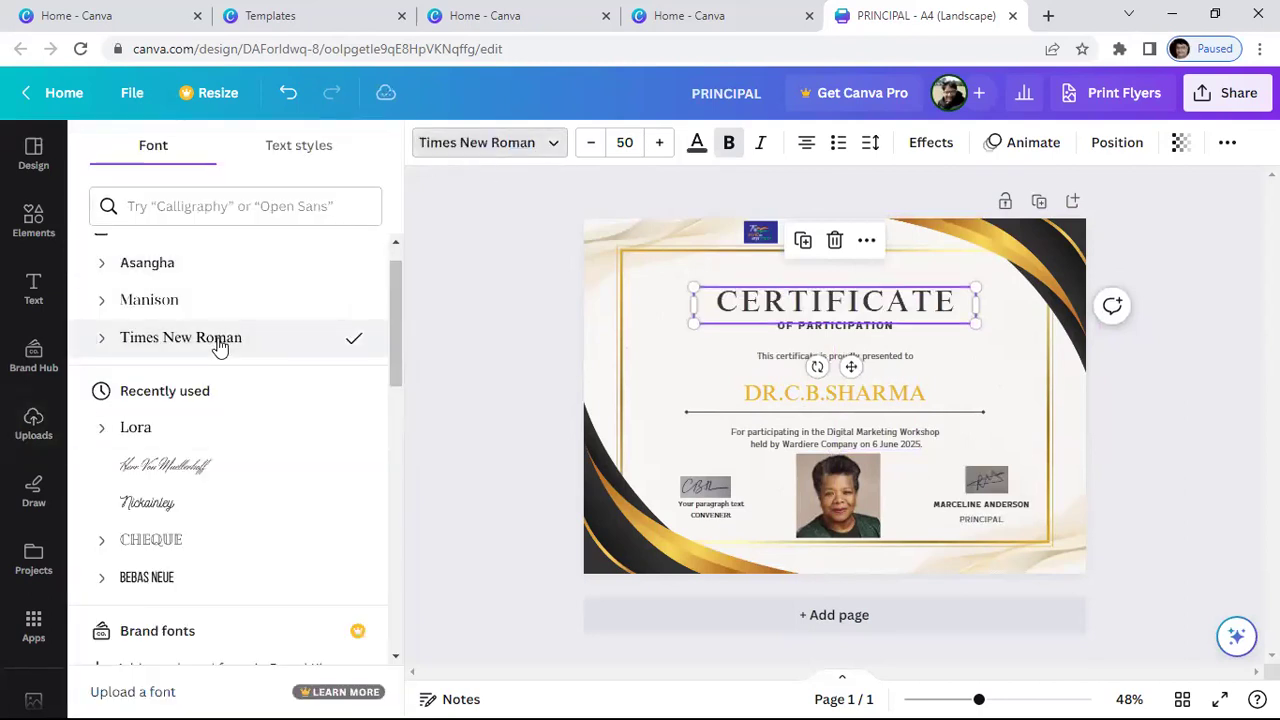
pyautogui.click(591, 143)
pyautogui.click(591, 143)
pyautogui.click(591, 143)
pyautogui.click(591, 143)
pyautogui.click(591, 143)
pyautogui.click(591, 143)
pyautogui.click(591, 143)
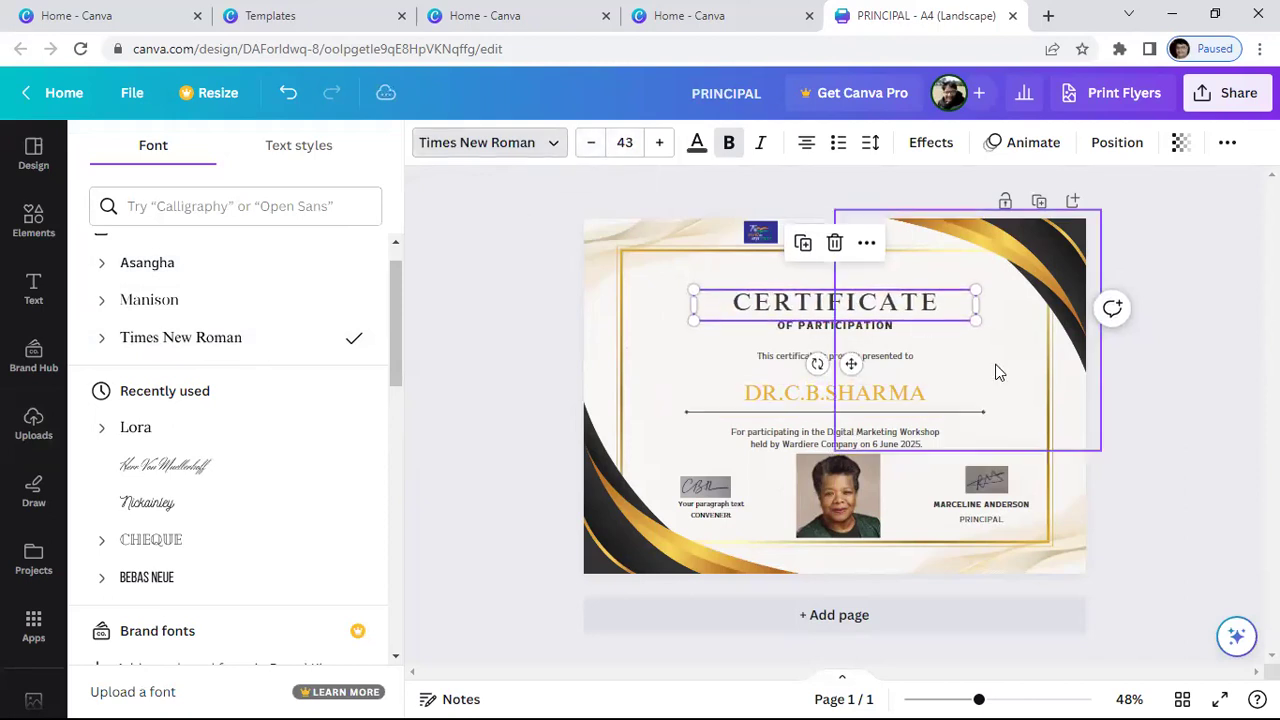
pyautogui.click(940, 333)
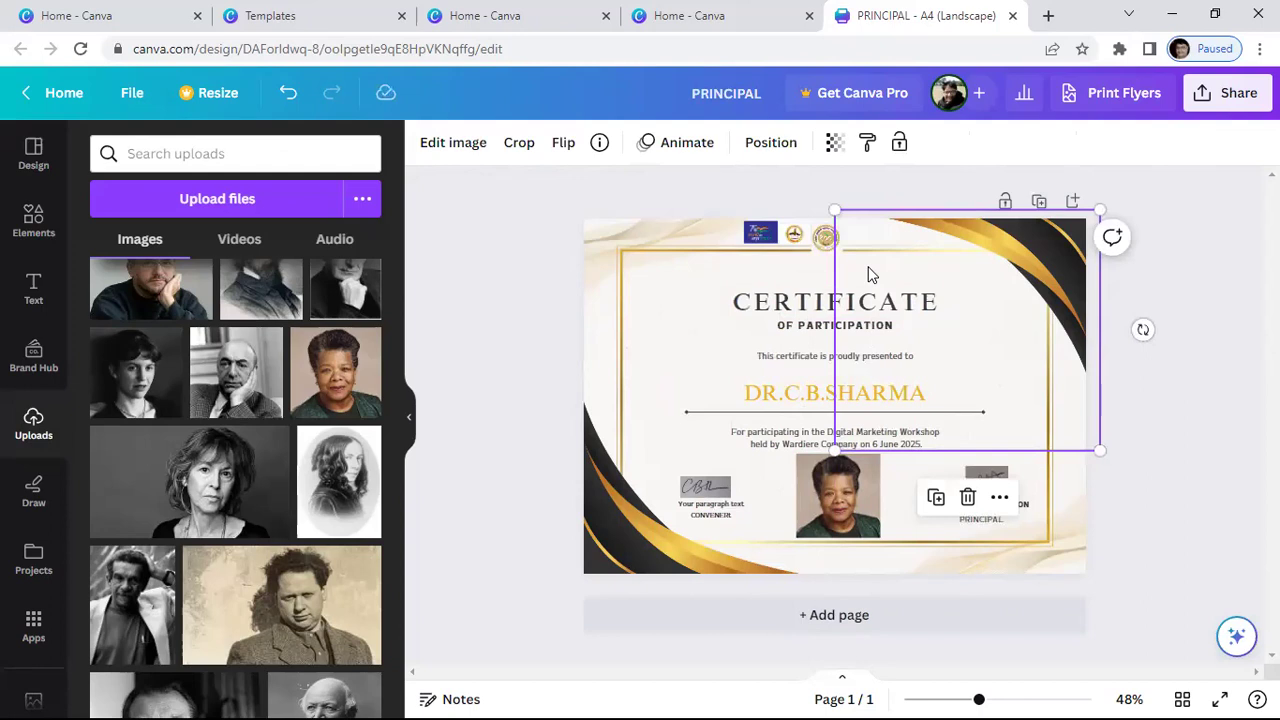
pyautogui.click(1175, 382)
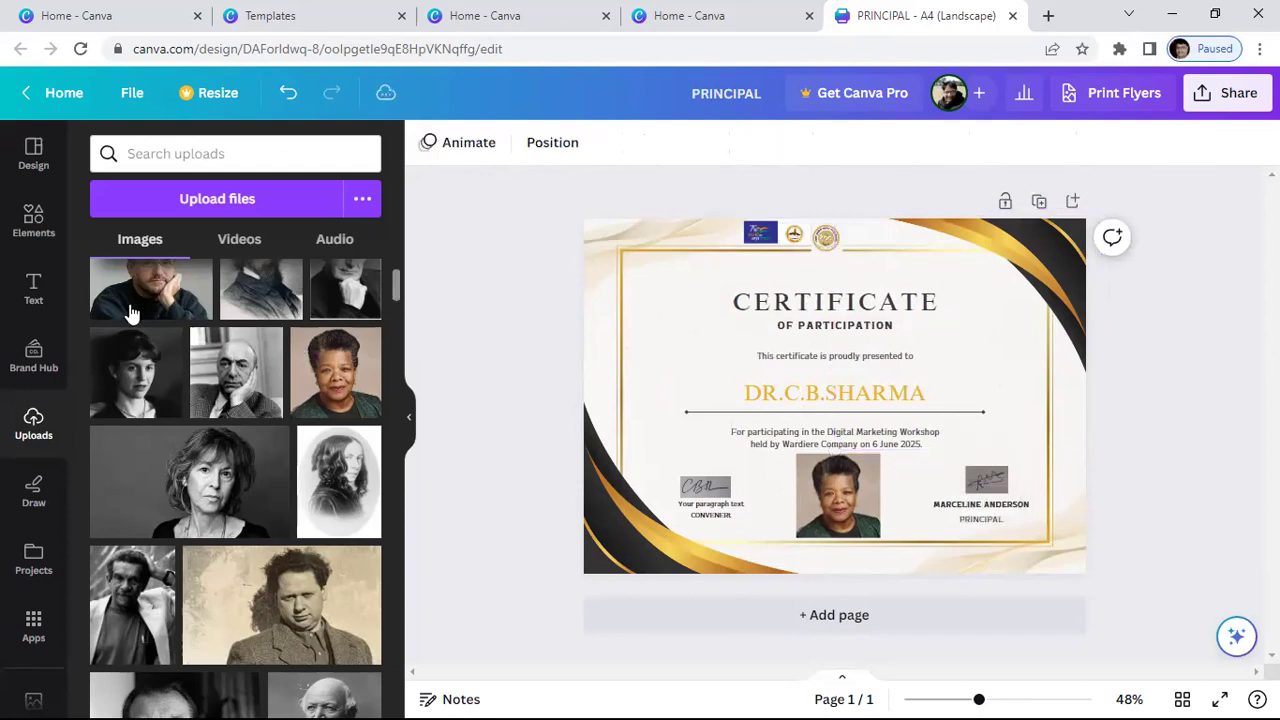
# Add a text box between the logos and the CERTIFICATE heading, and set its font size to 19.
pyautogui.click(30, 285)
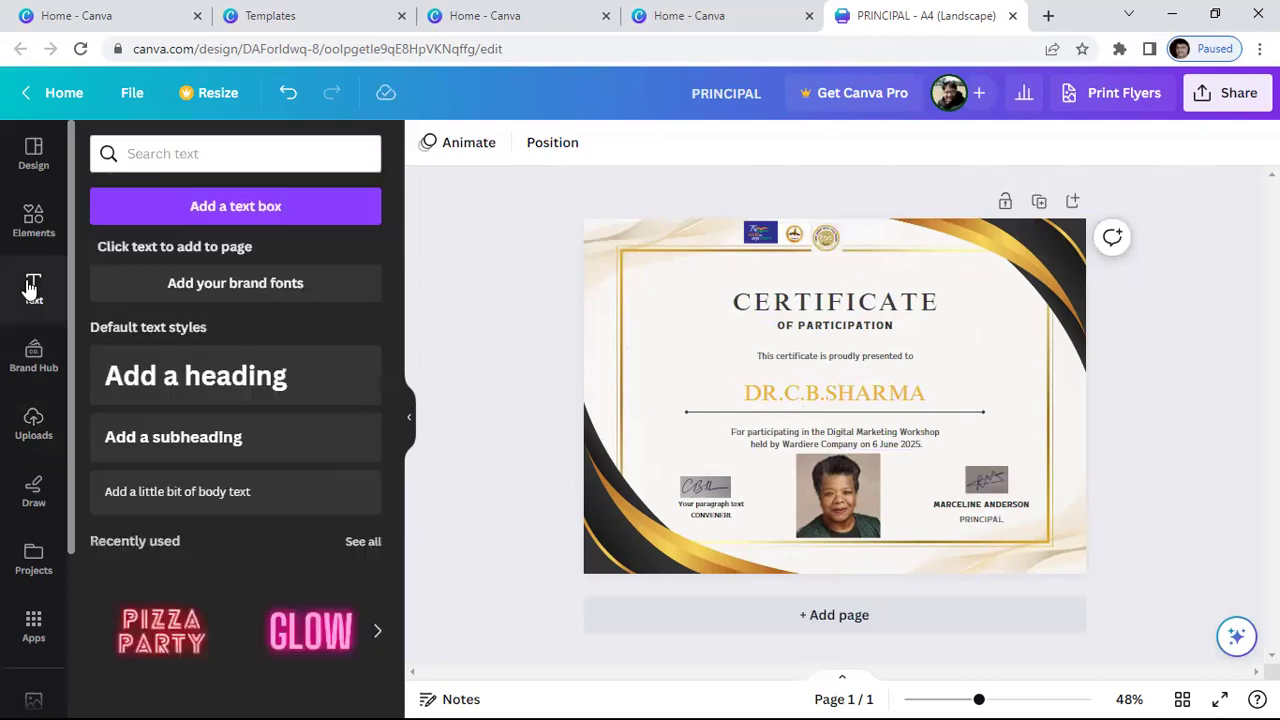
pyautogui.click(216, 218)
pyautogui.moveTo(849, 443); pyautogui.dragTo(836, 311)
pyautogui.click(659, 143)
pyautogui.click(659, 143)
pyautogui.click(659, 143)
pyautogui.click(659, 143)
pyautogui.click(659, 143)
pyautogui.click(659, 143)
pyautogui.click(659, 143)
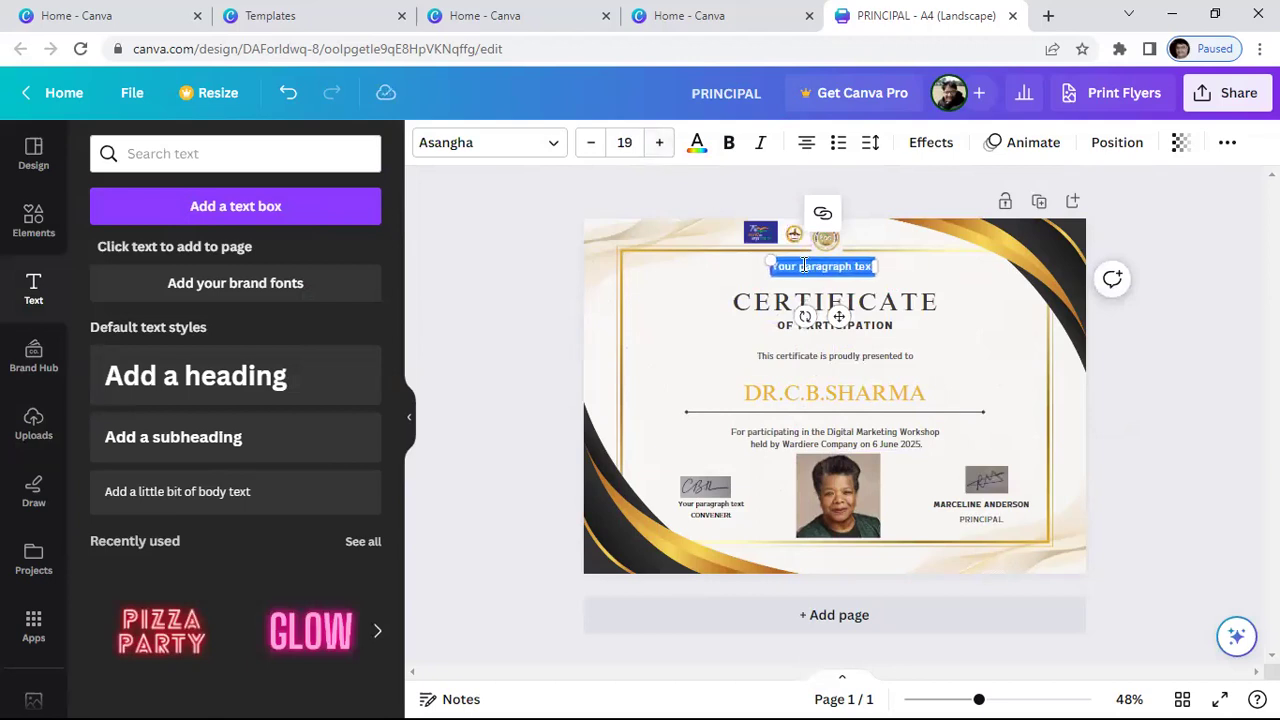
# Replace the new text box's placeholder with "SMT.R.M.PATEL MAHILA KALA MAHAVIDYALAYA" and "BHANDARA" on a second line.
pyautogui.write('SMT')
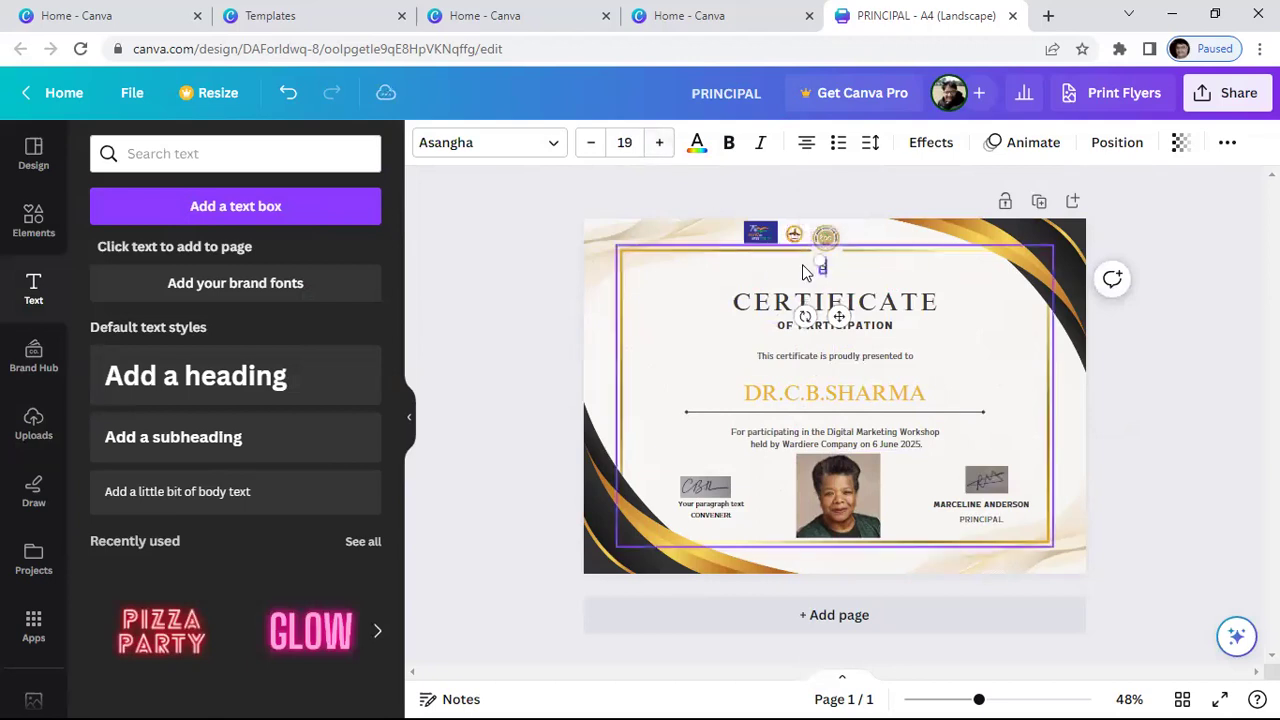
pyautogui.write('.R.M.PAT')
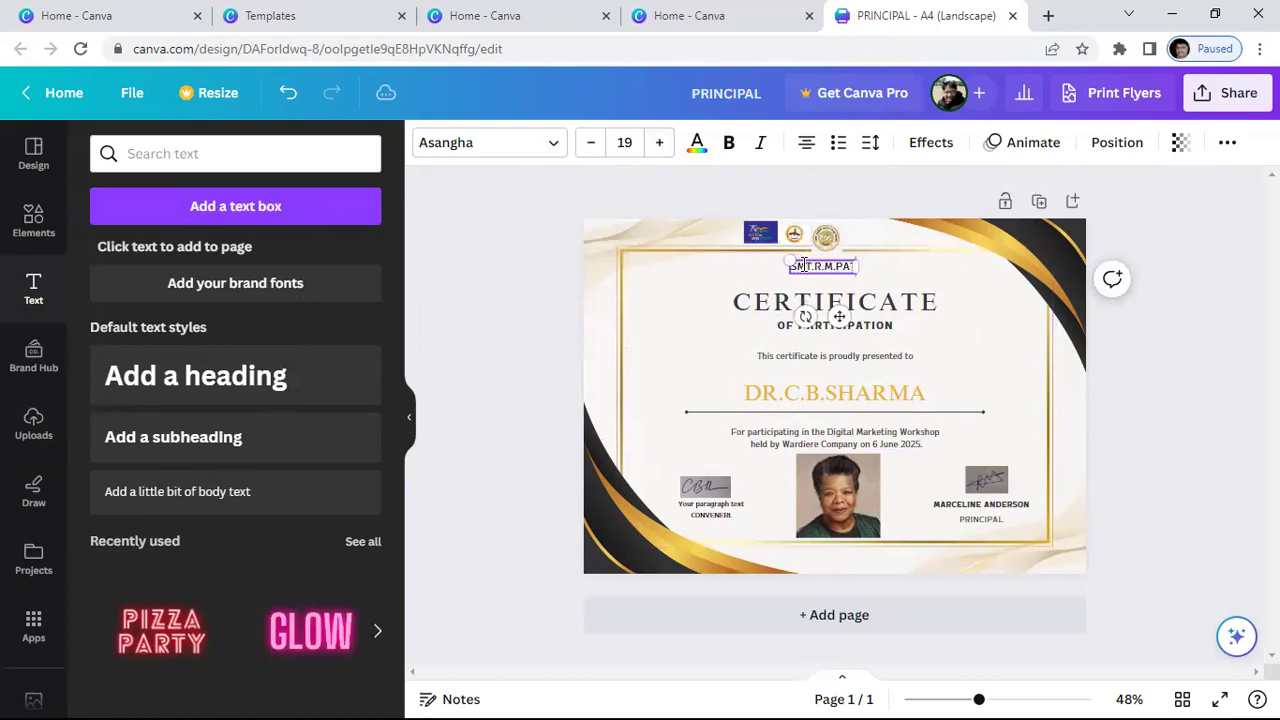
pyautogui.write('EL')
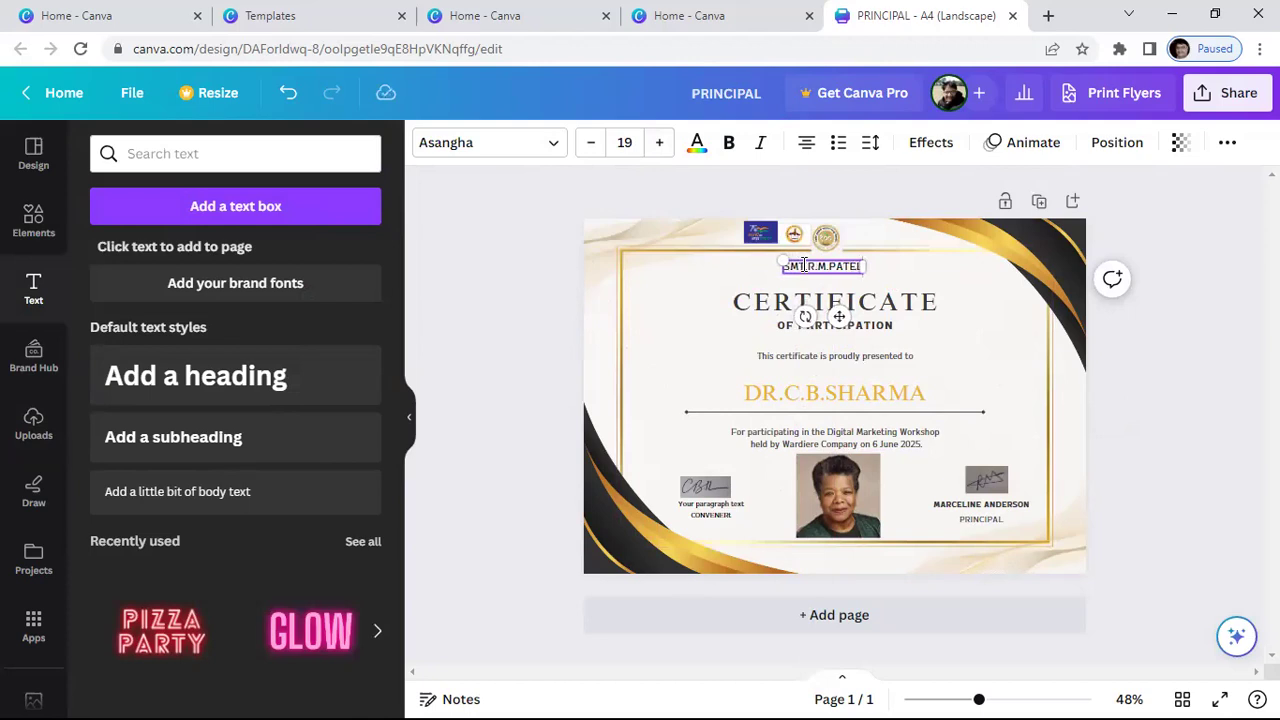
pyautogui.write(' MA')
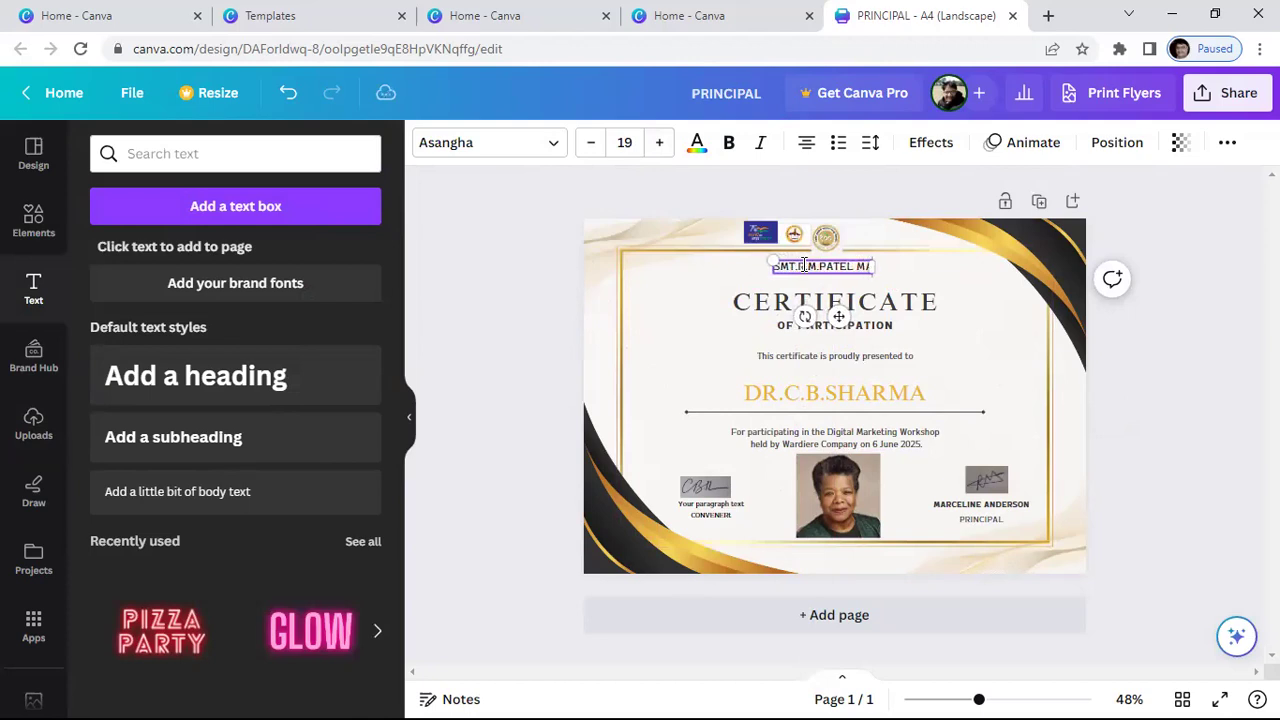
pyautogui.write('HILA')
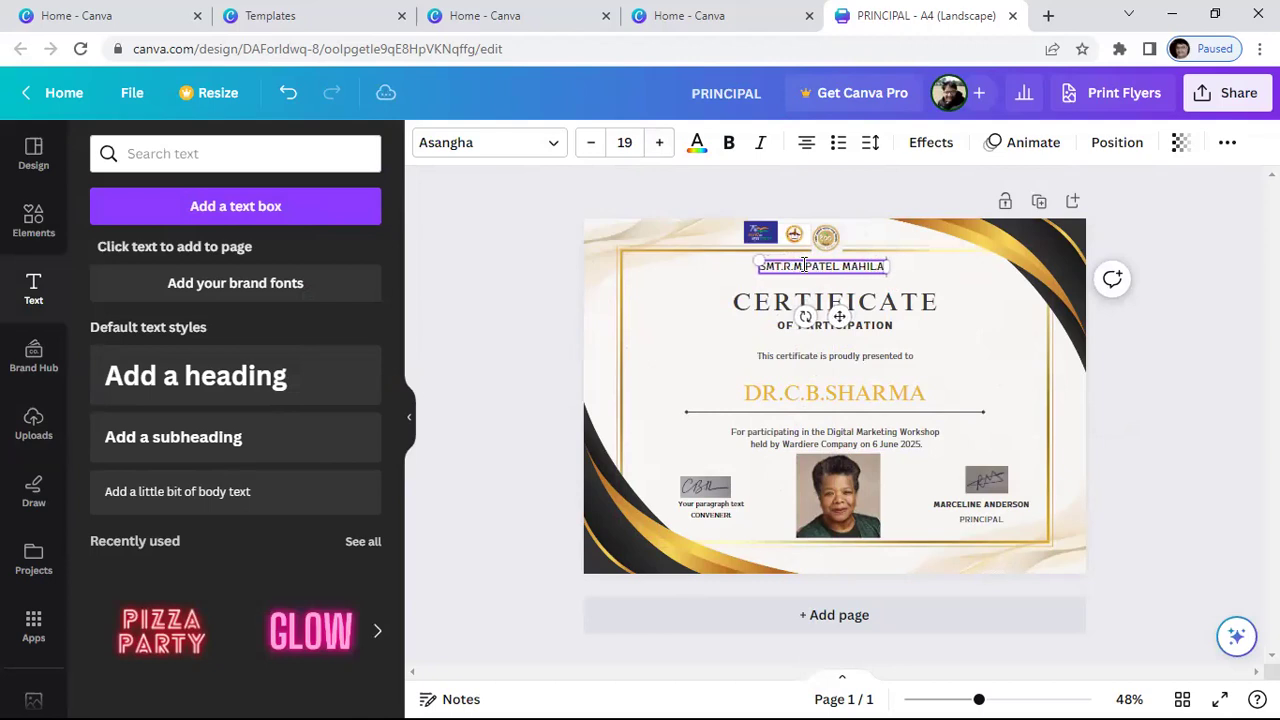
pyautogui.write(' KALA')
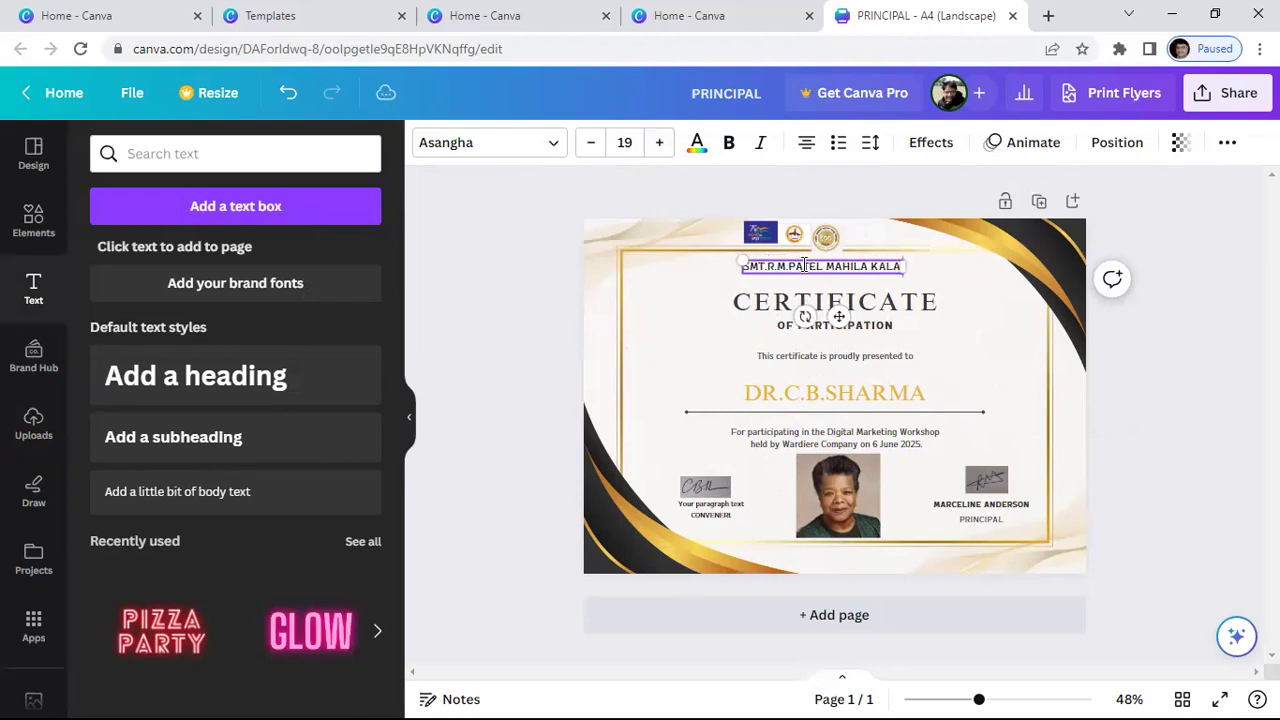
pyautogui.write(' MAHAVIDYALAYA')
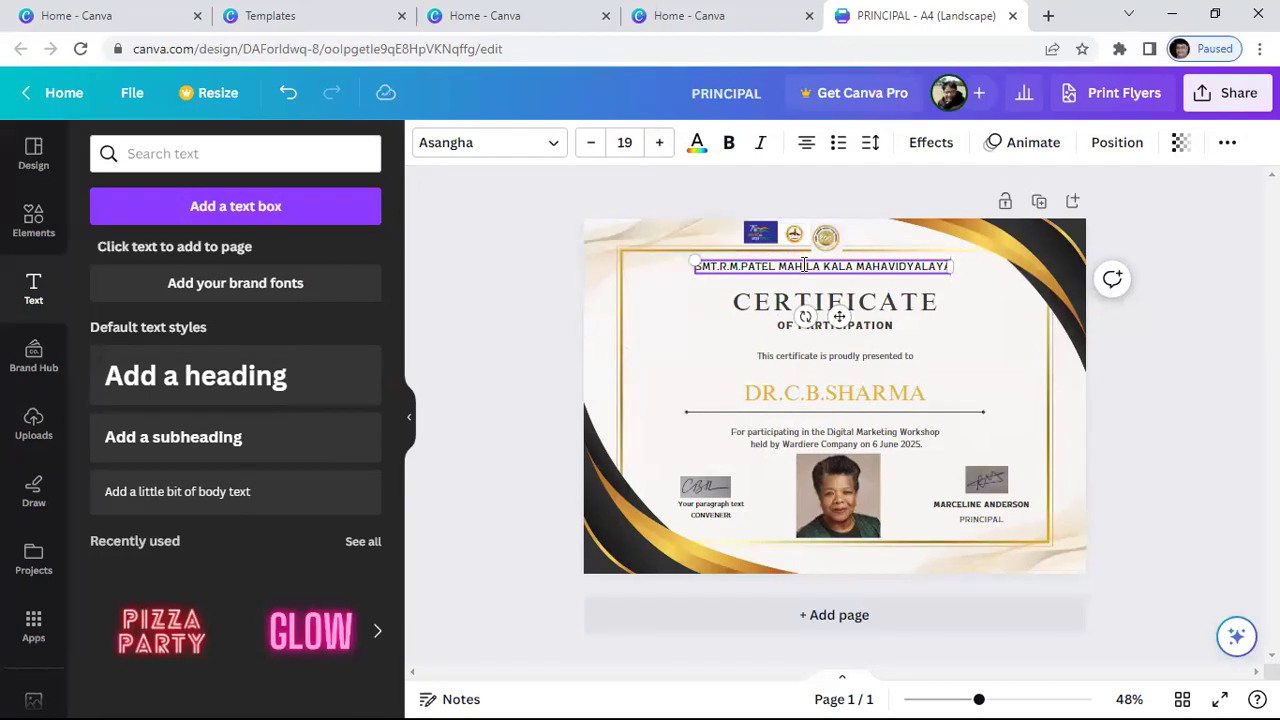
pyautogui.press('Return')
pyautogui.write('BHA')
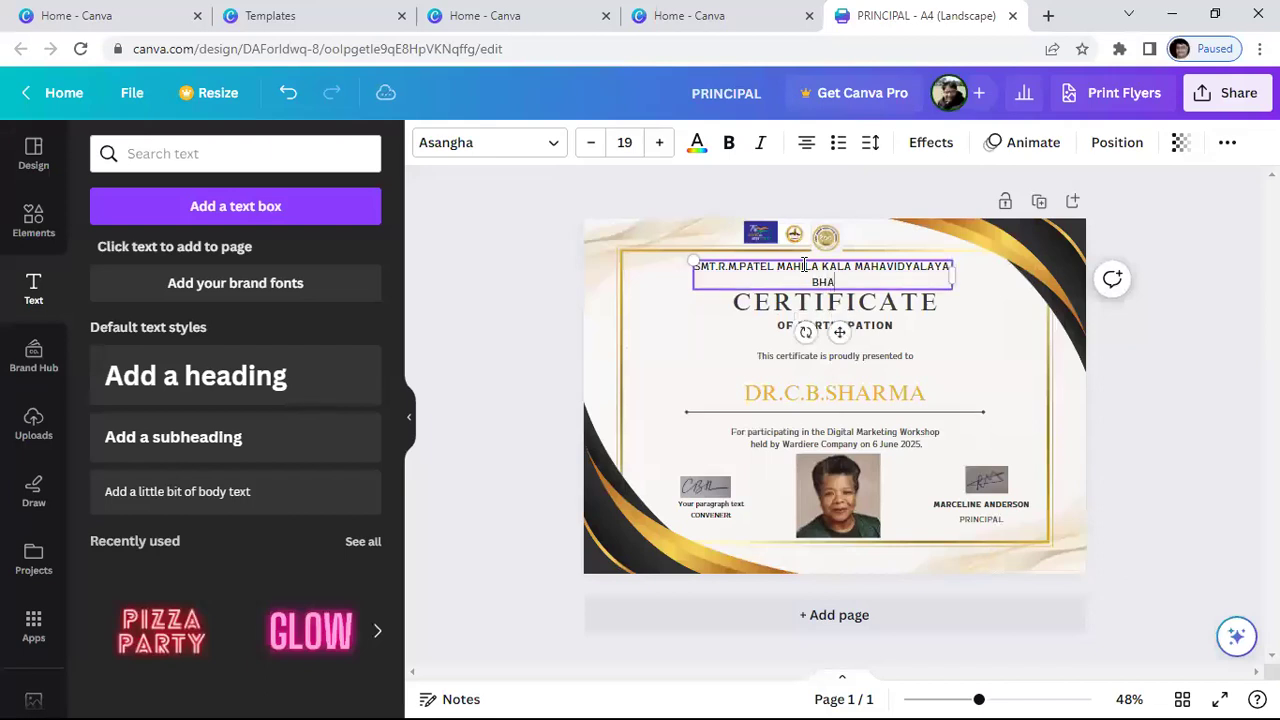
pyautogui.write('NDARA')
pyautogui.click(995, 319)
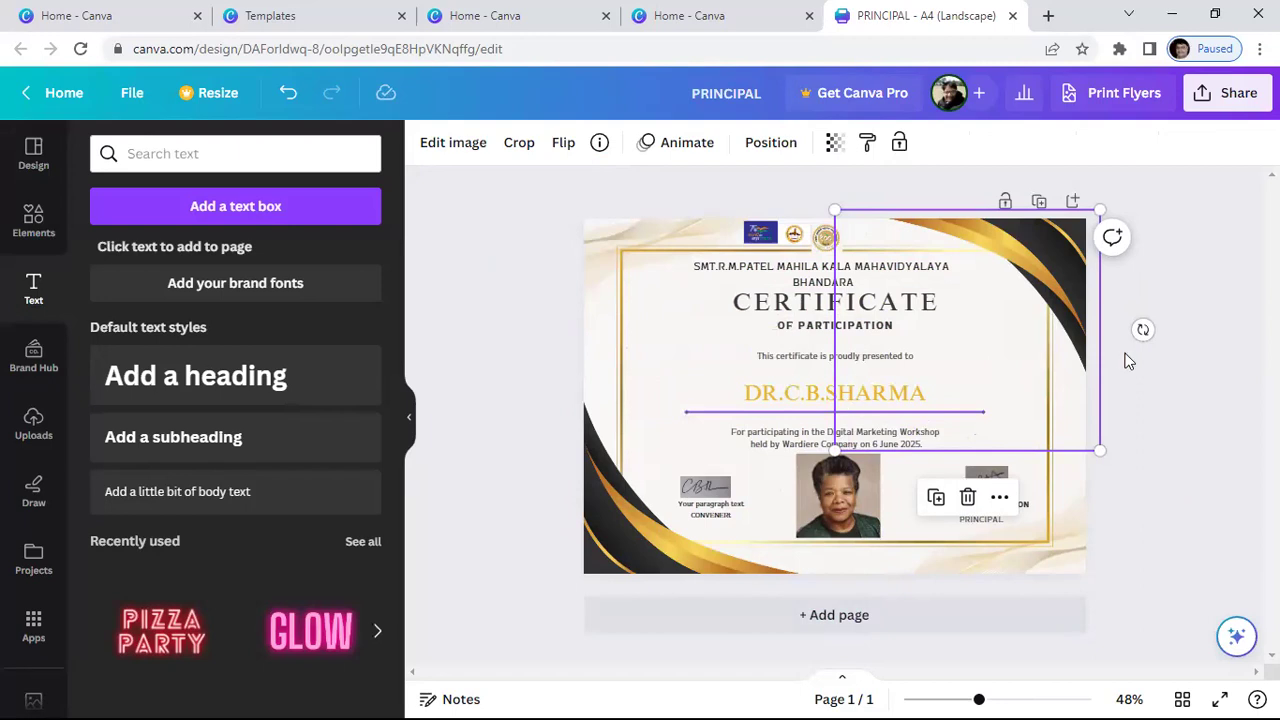
pyautogui.click(1148, 409)
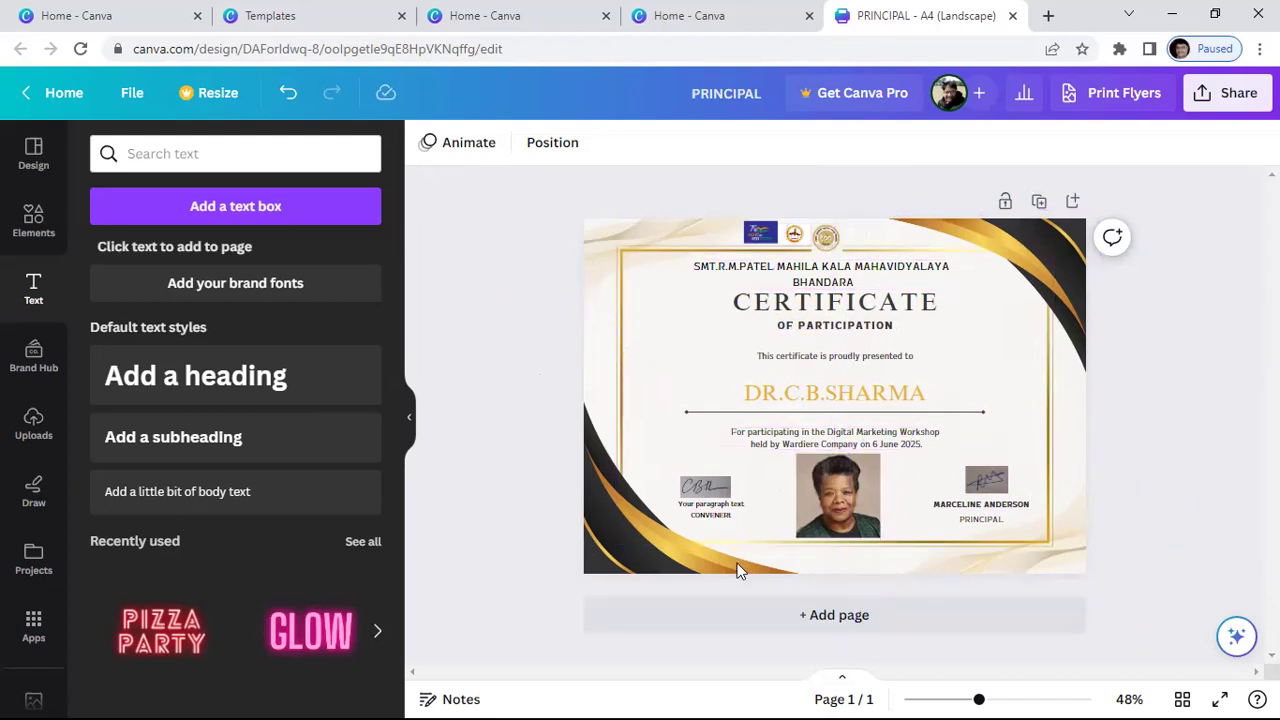
# Shrink the round seal logo beside the other two logos above the institution name slightly.
pyautogui.click(831, 250)
pyautogui.moveTo(831, 249); pyautogui.dragTo(838, 245)
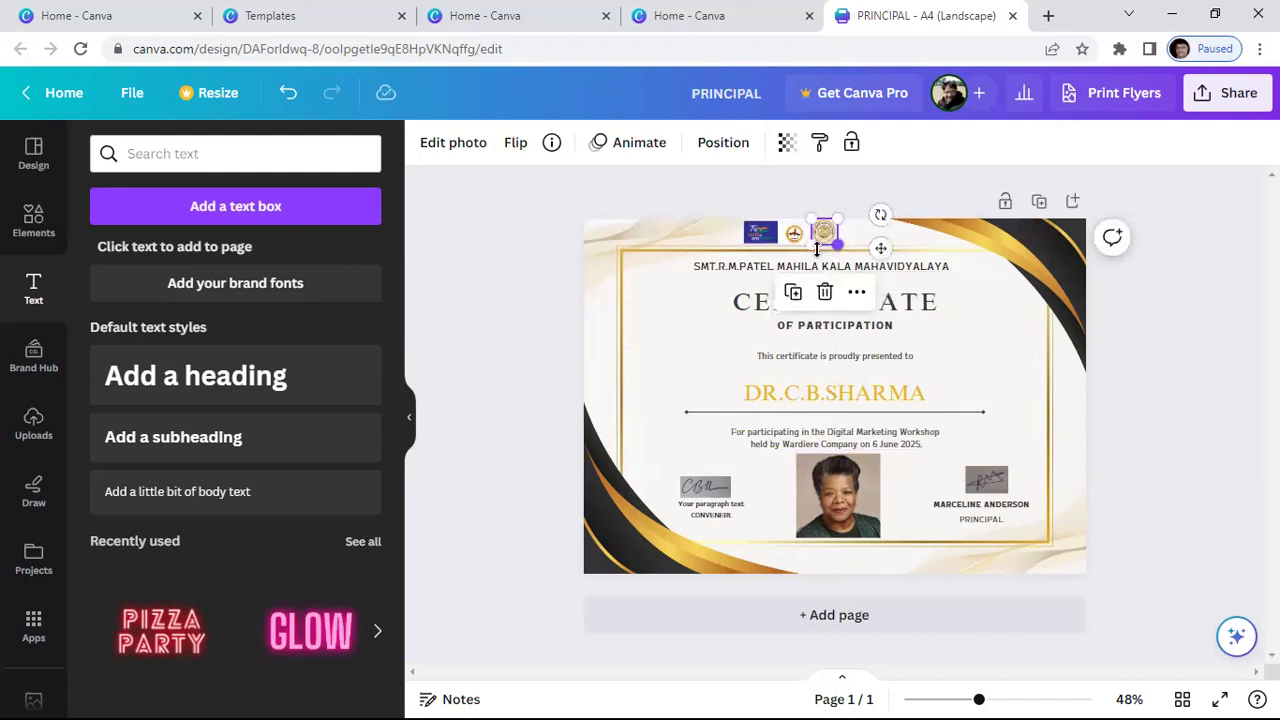
pyautogui.click(1204, 446)
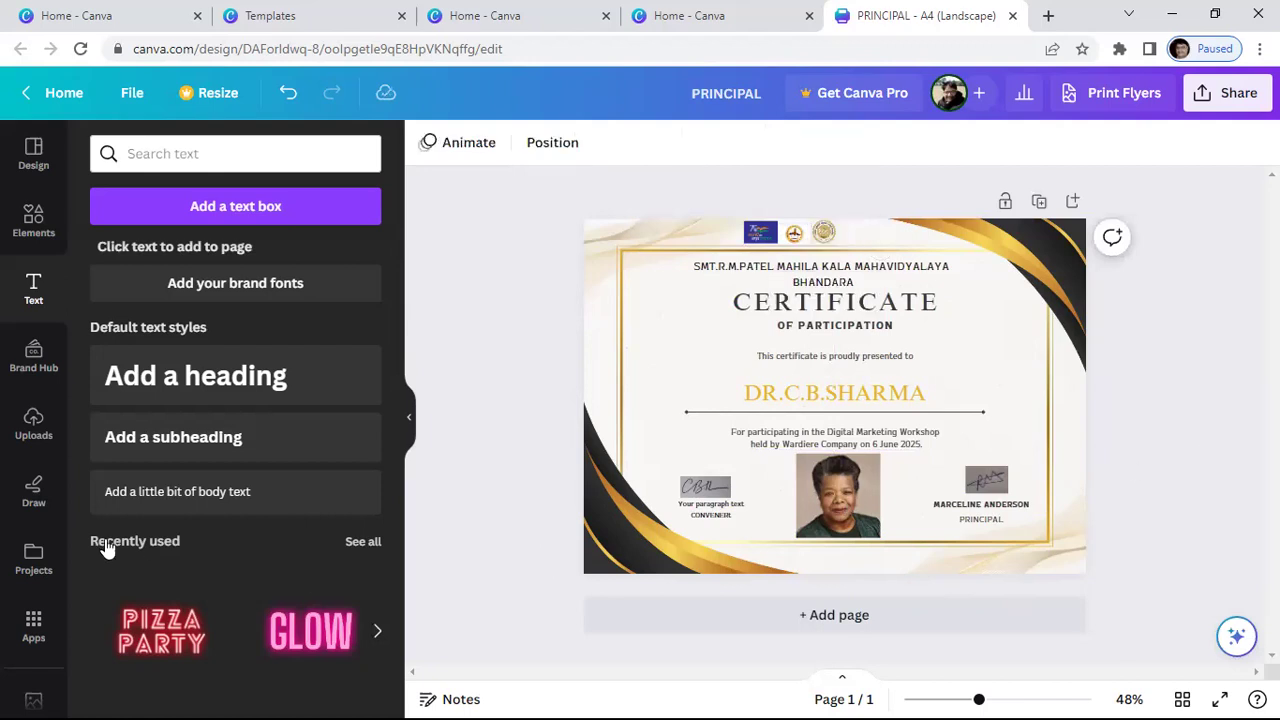
# Add the metallic gold ribbon badge from the Badge elements, shrink it beside the CERTIFICATE heading's left side, and delete the oversized duplicate.
pyautogui.click(35, 230)
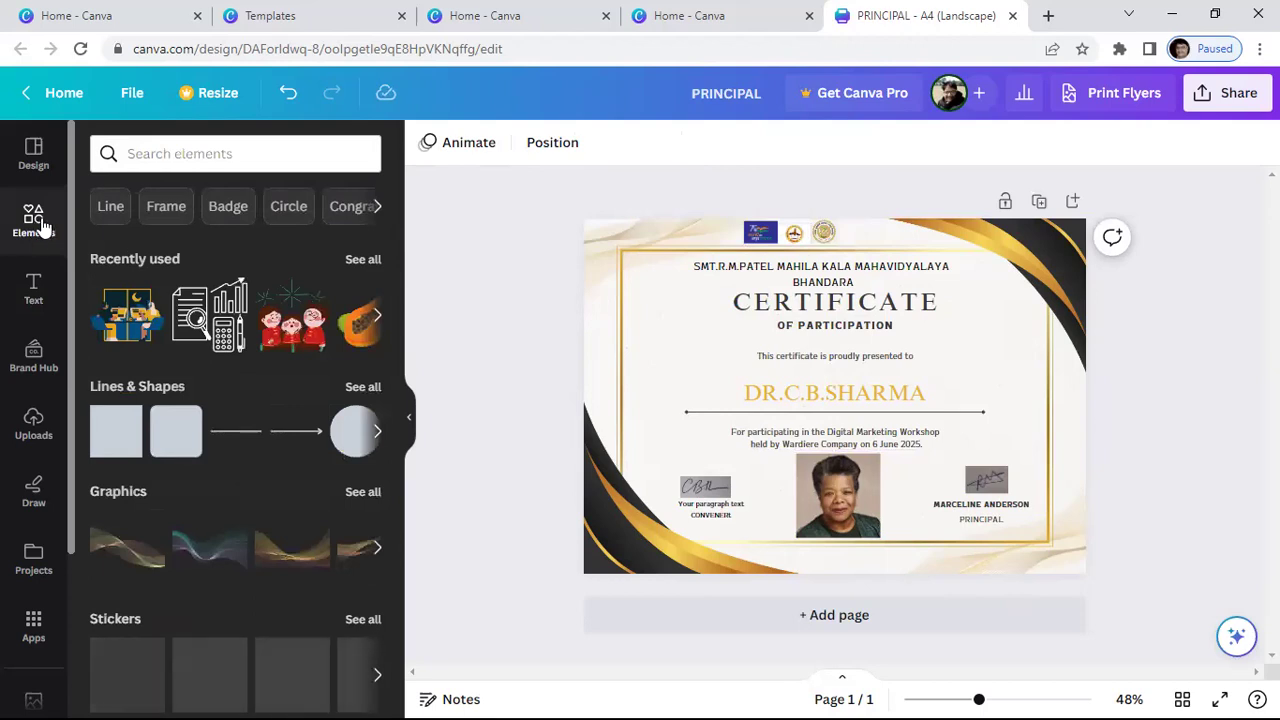
pyautogui.click(228, 206)
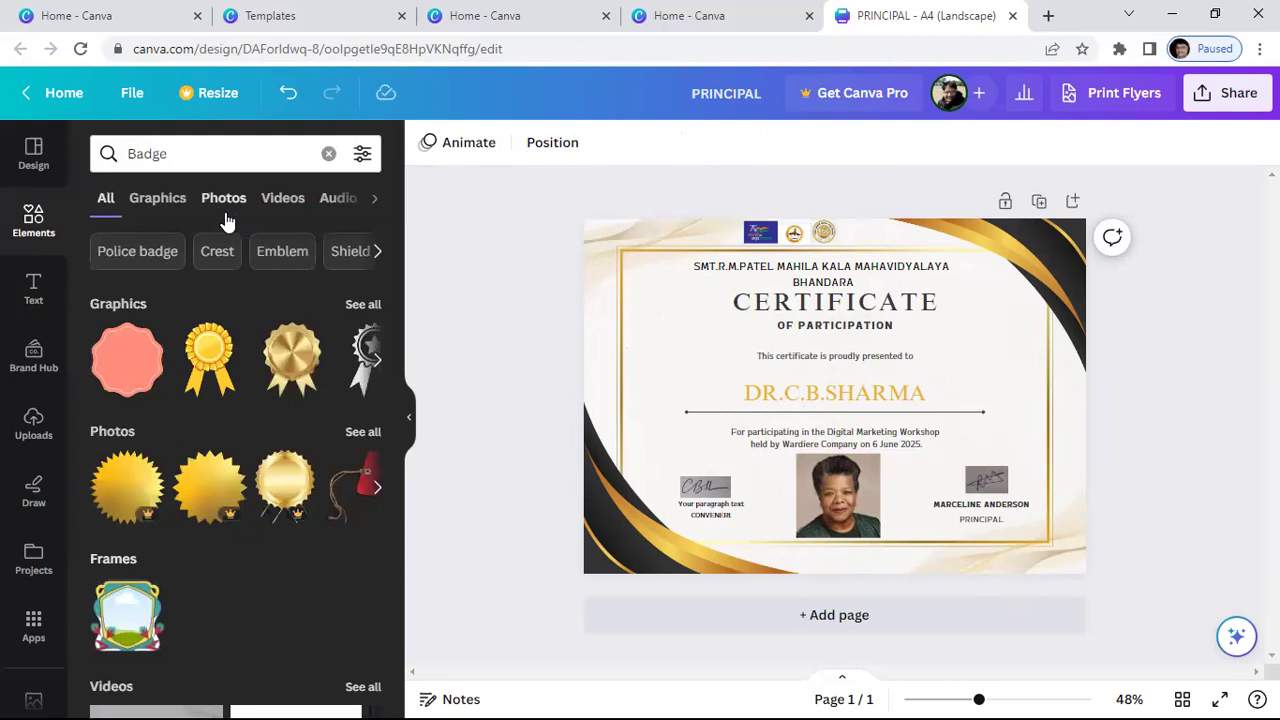
pyautogui.click(289, 367)
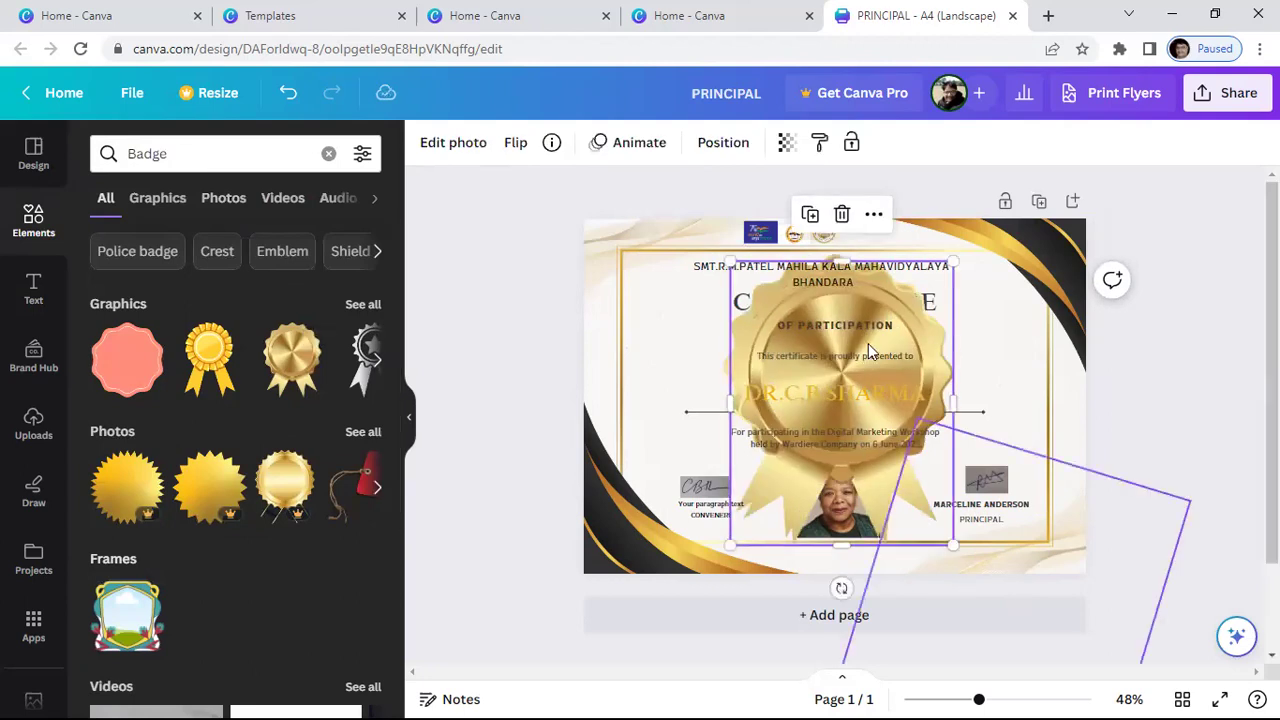
pyautogui.moveTo(953, 545); pyautogui.dragTo(806, 357)
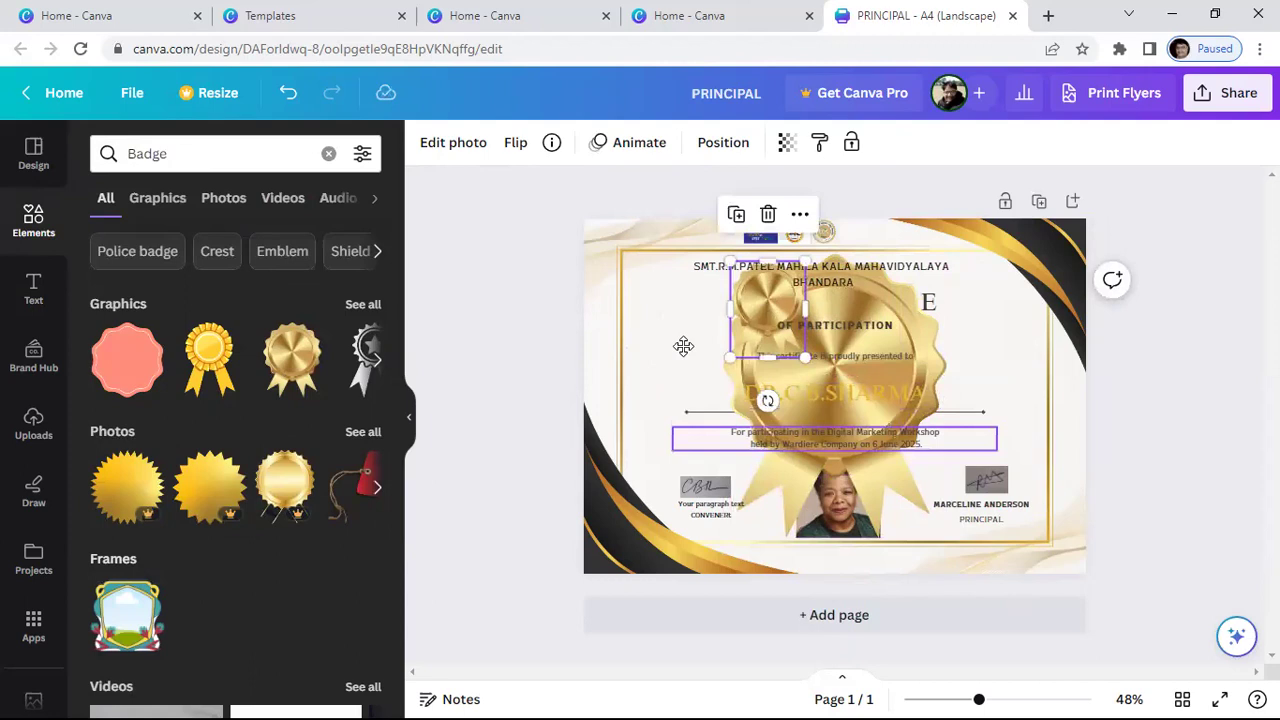
pyautogui.hotkey('ctrl', 'z')
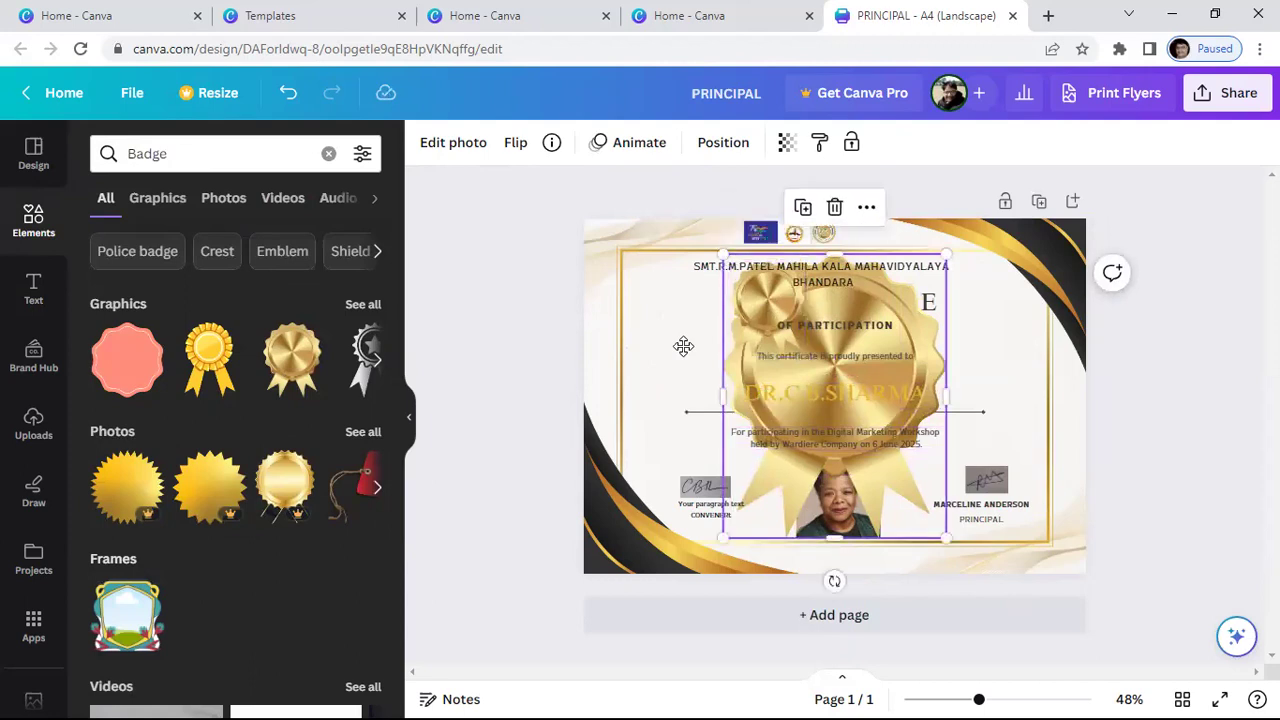
pyautogui.rightClick(874, 393)
pyautogui.click(940, 342)
pyautogui.moveTo(768, 308); pyautogui.dragTo(679, 347)
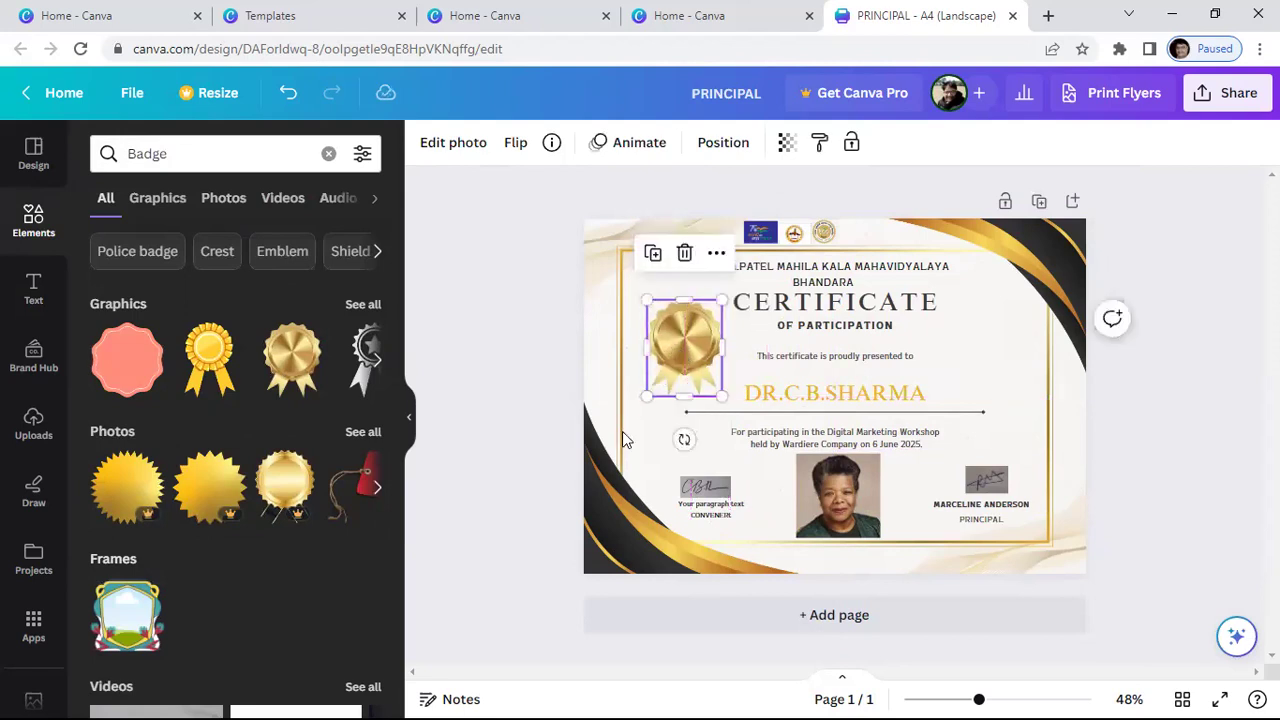
# Add the yellow starburst ribbon badge, place it small on the certificate's right side, and delete its oversized duplicate.
pyautogui.click(160, 199)
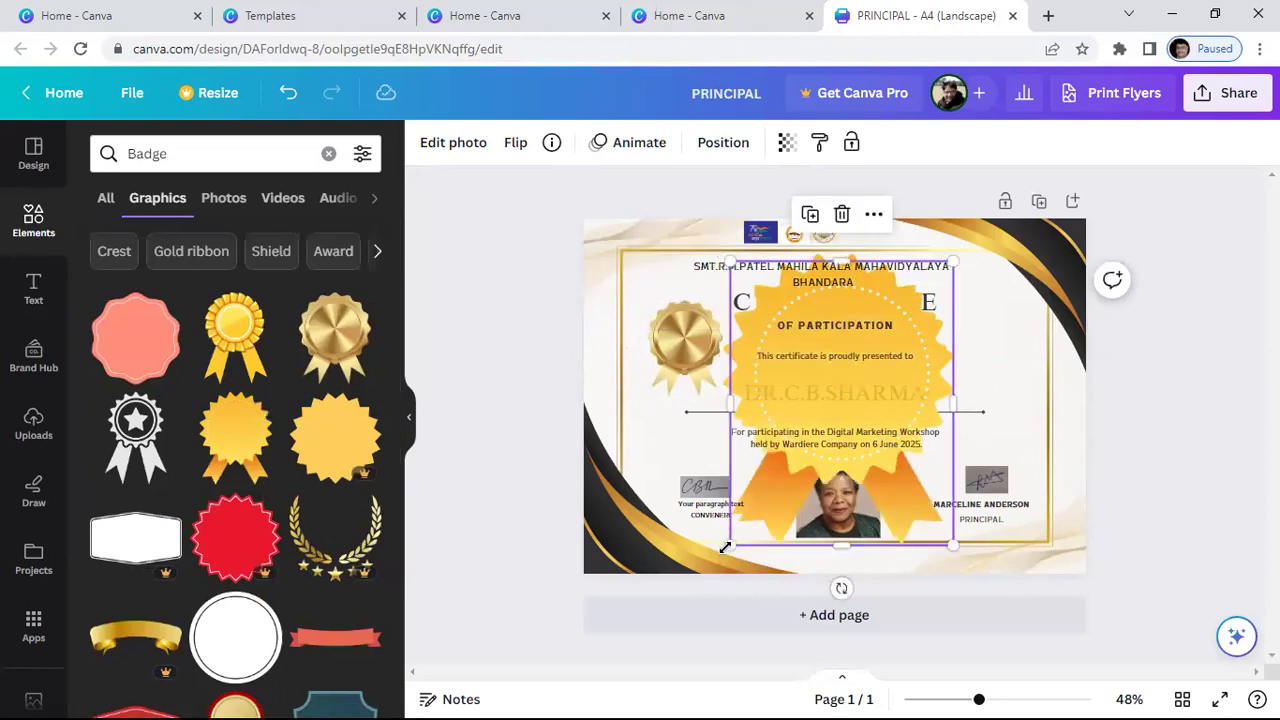
pyautogui.moveTo(725, 548); pyautogui.dragTo(886, 350)
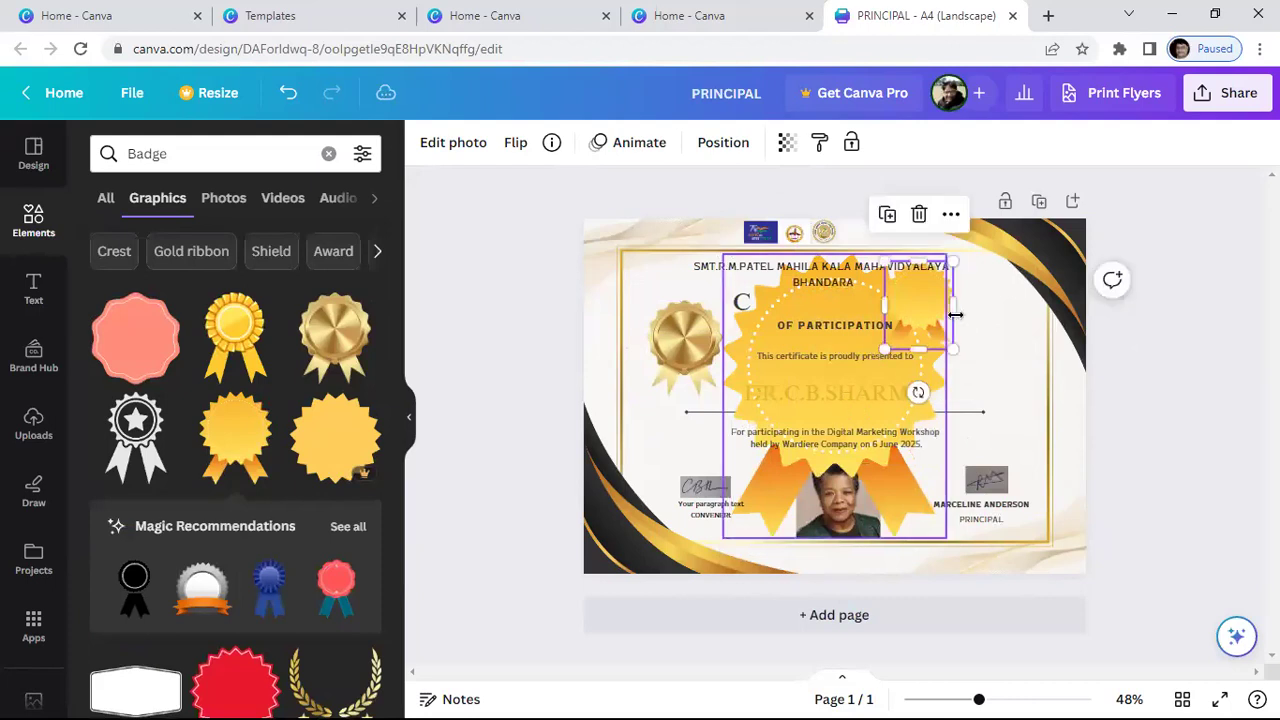
pyautogui.moveTo(932, 303); pyautogui.dragTo(1013, 346)
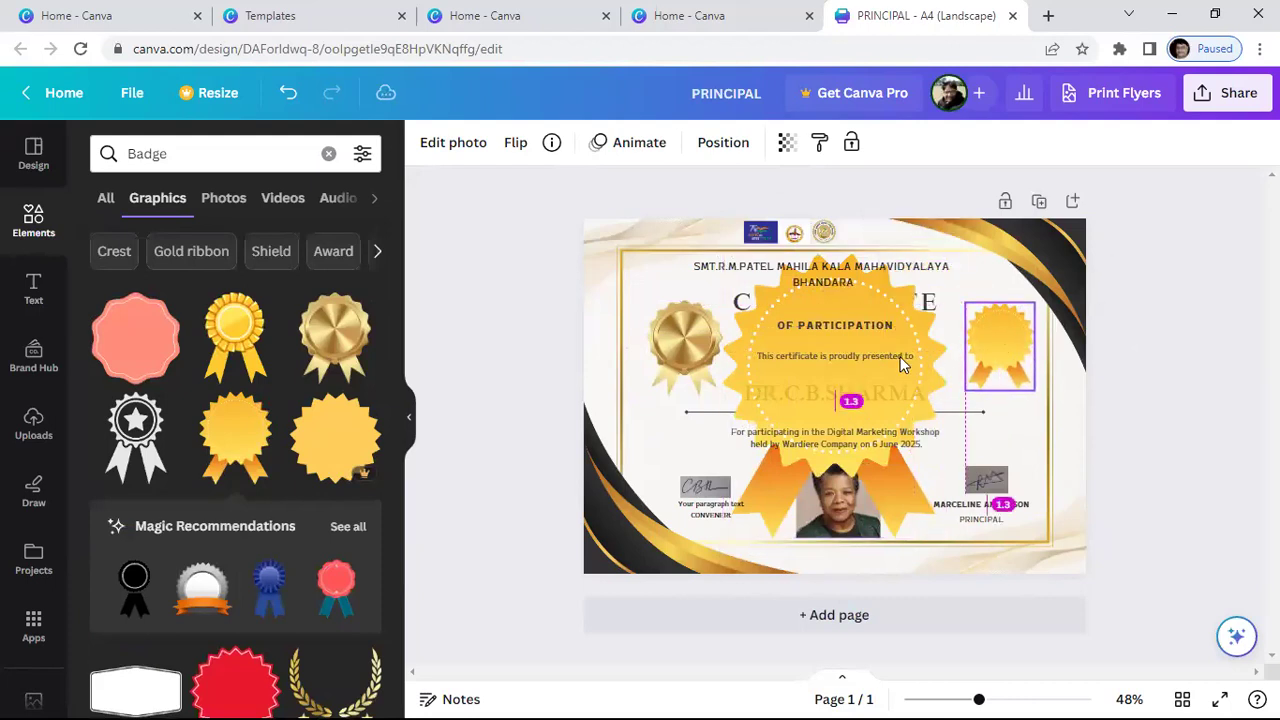
pyautogui.rightClick(834, 458)
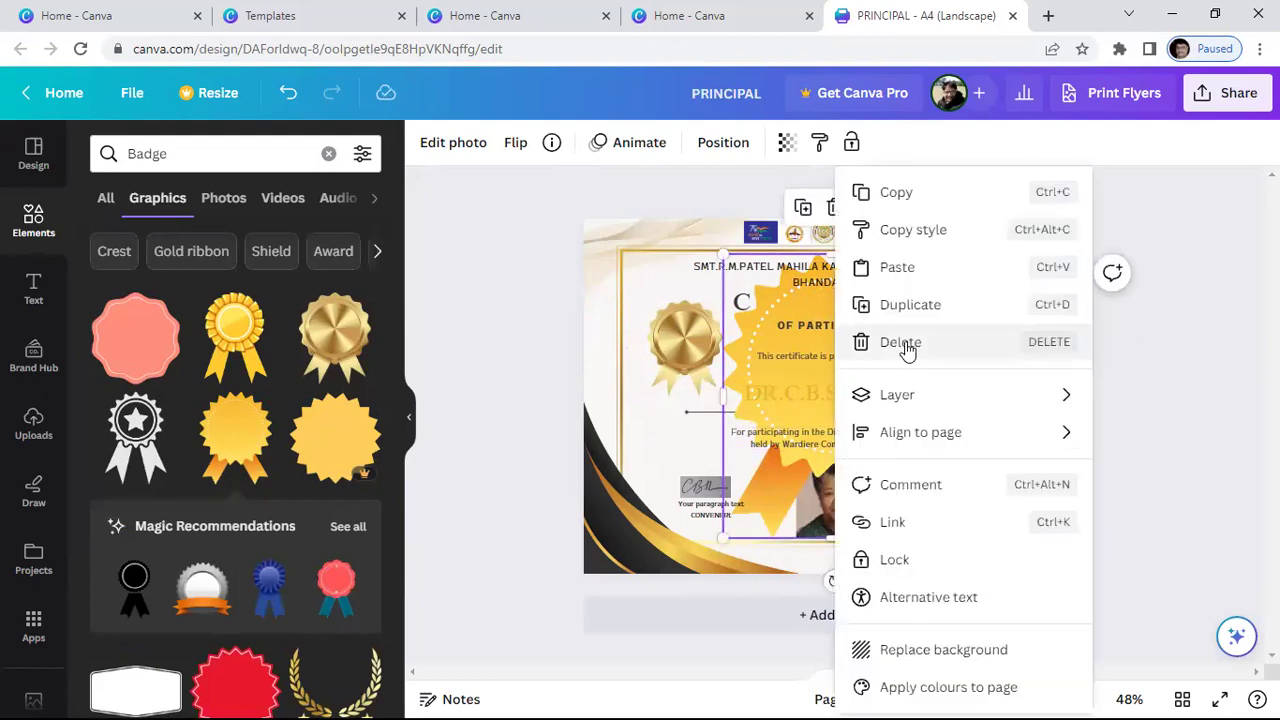
pyautogui.click(903, 343)
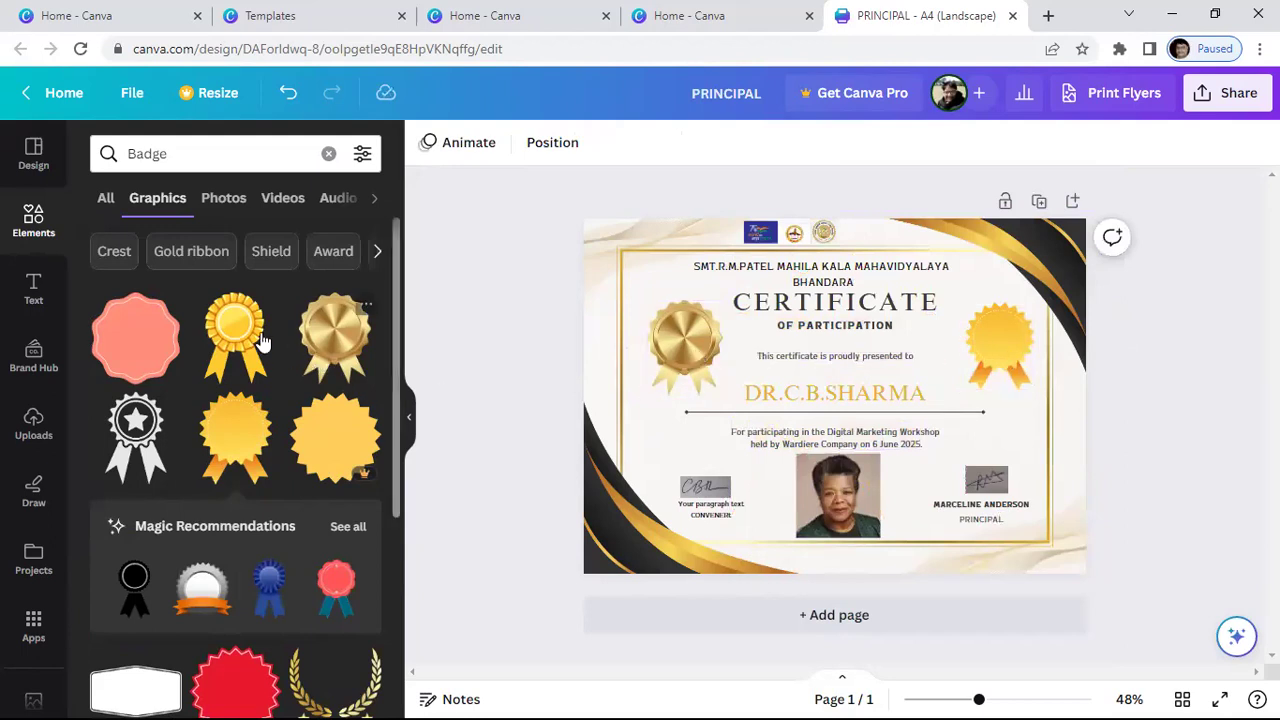
# Add the yellow rosette badge with ribbons at a small size and delete the metallic gold badge from the certificate.
pyautogui.click(680, 352)
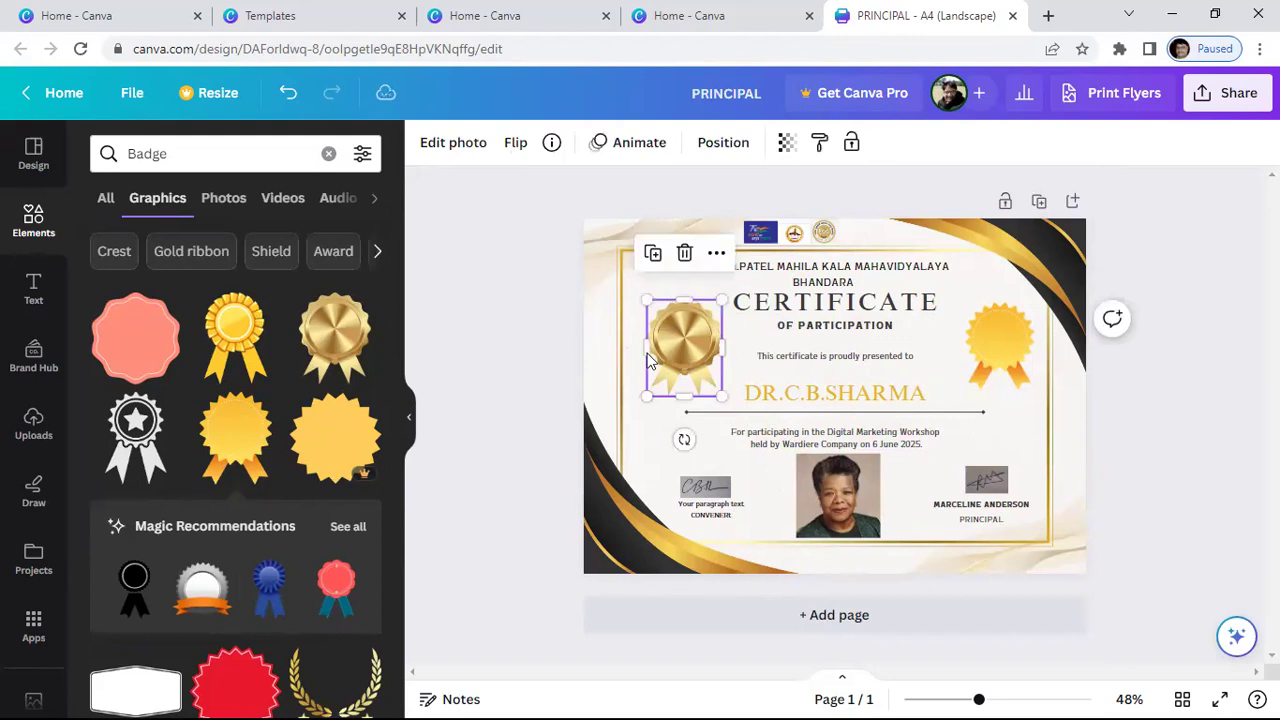
pyautogui.click(235, 337)
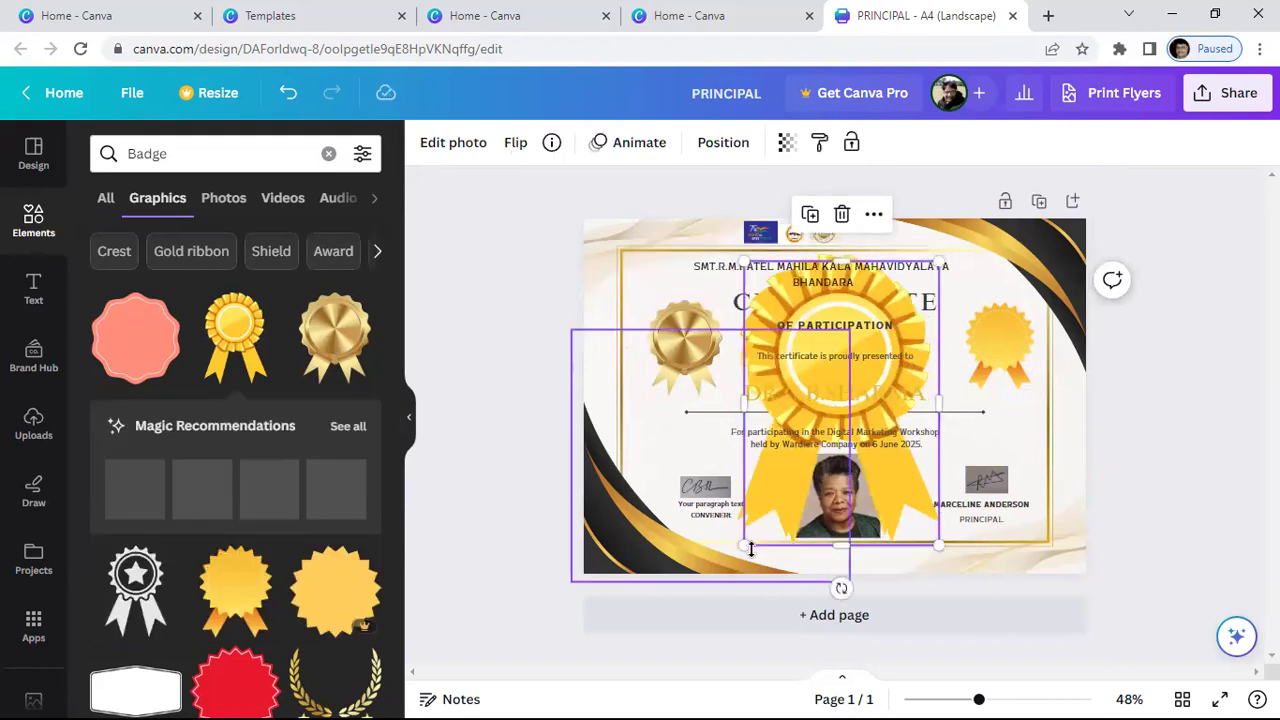
pyautogui.moveTo(745, 546); pyautogui.dragTo(898, 344)
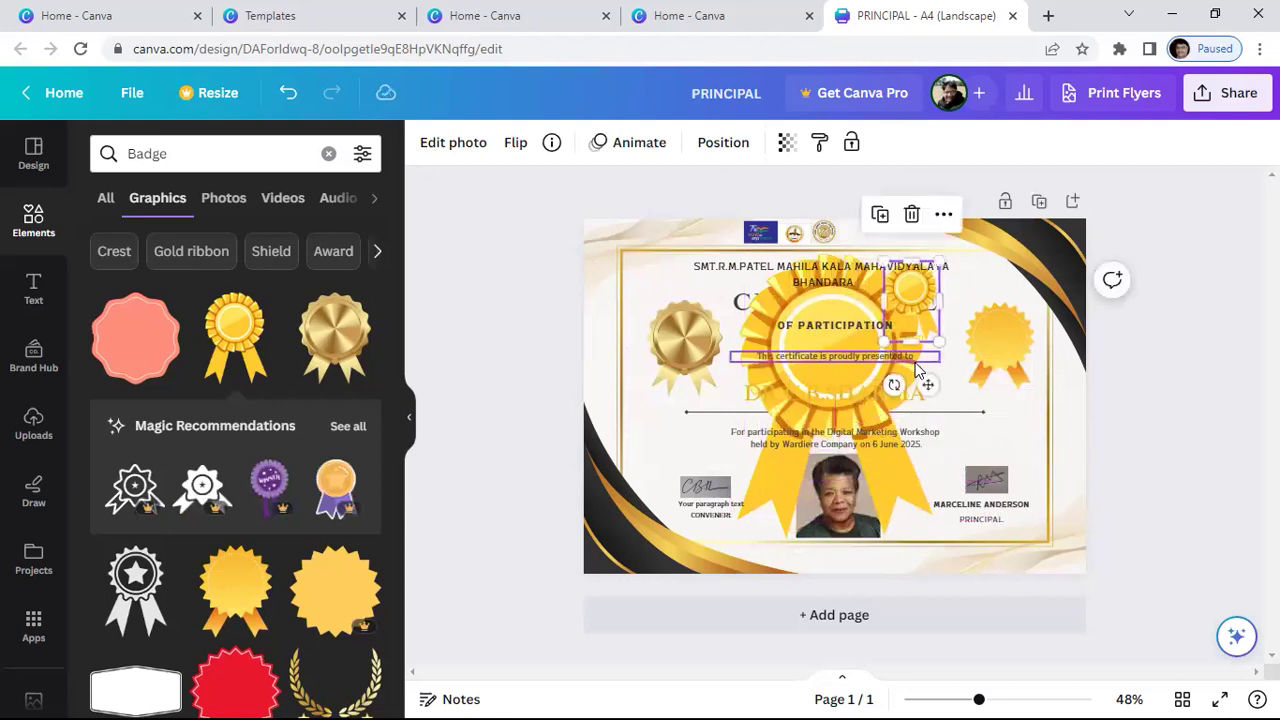
pyautogui.click(680, 345)
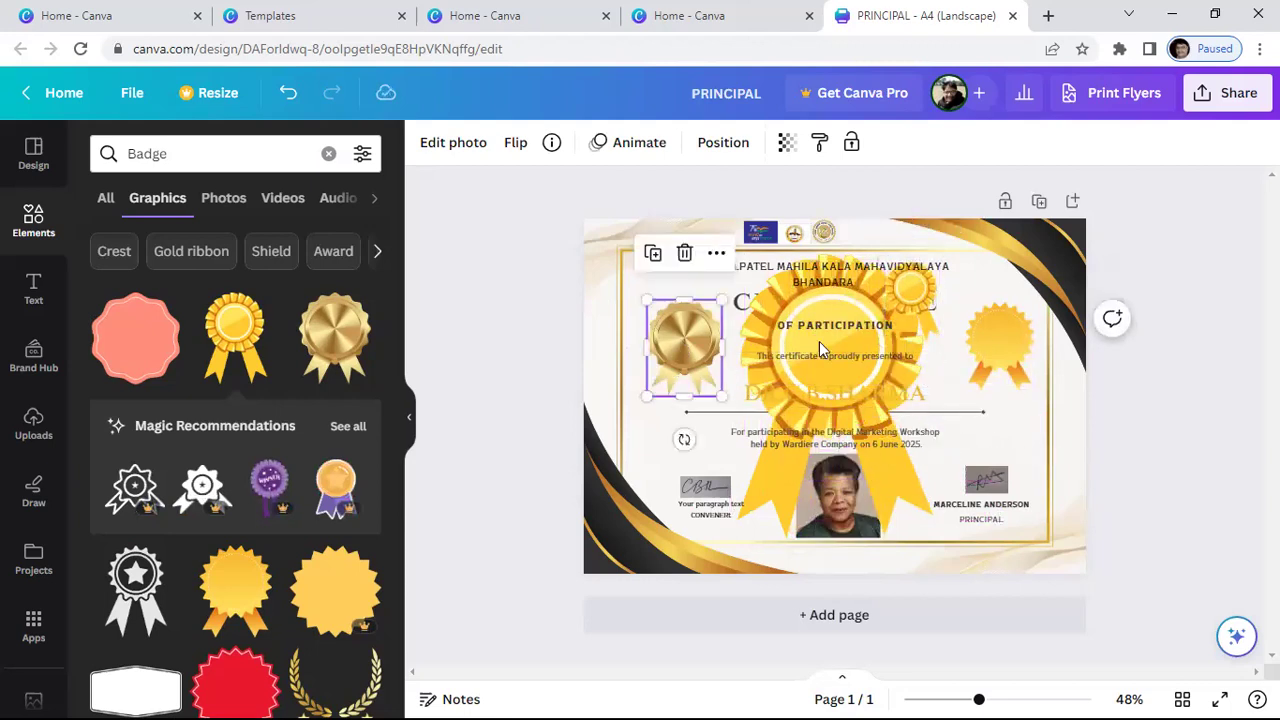
pyautogui.rightClick(680, 345)
pyautogui.click(834, 362)
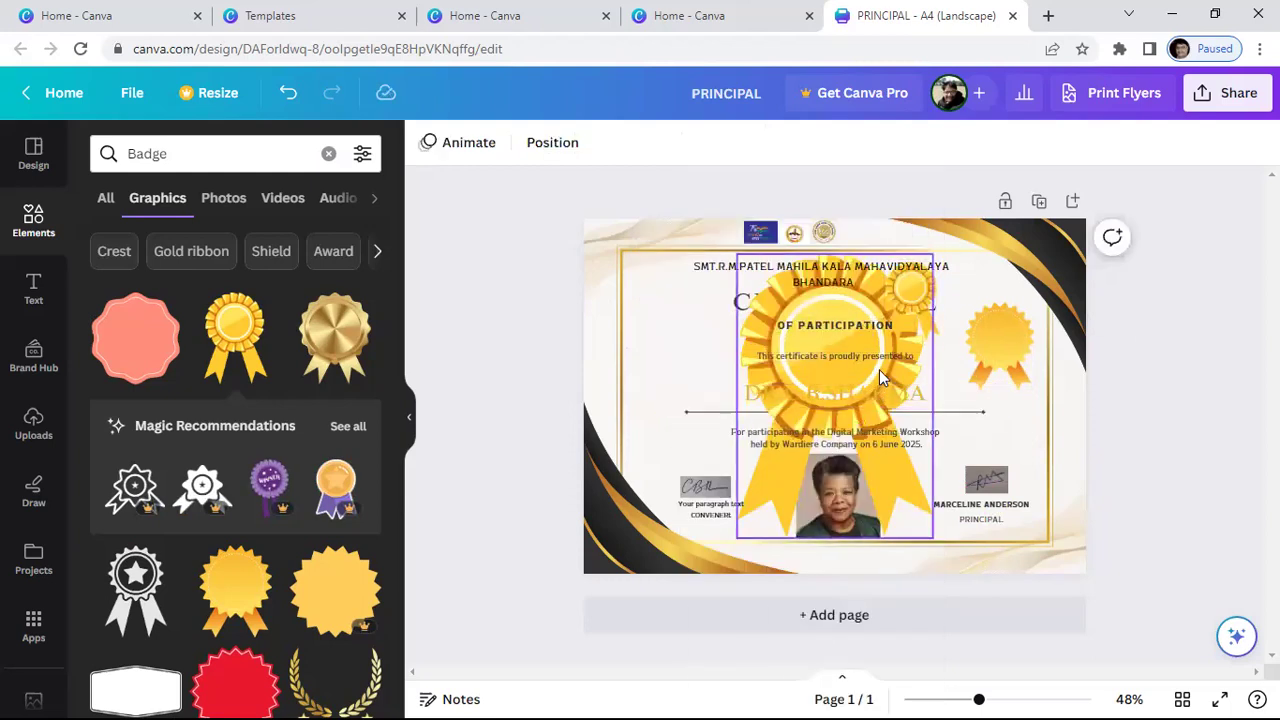
# Delete the oversized rosette duplicate and move the small rosette to the left of the CERTIFICATE heading inside the gold border.
pyautogui.click(879, 368)
pyautogui.rightClick(879, 368)
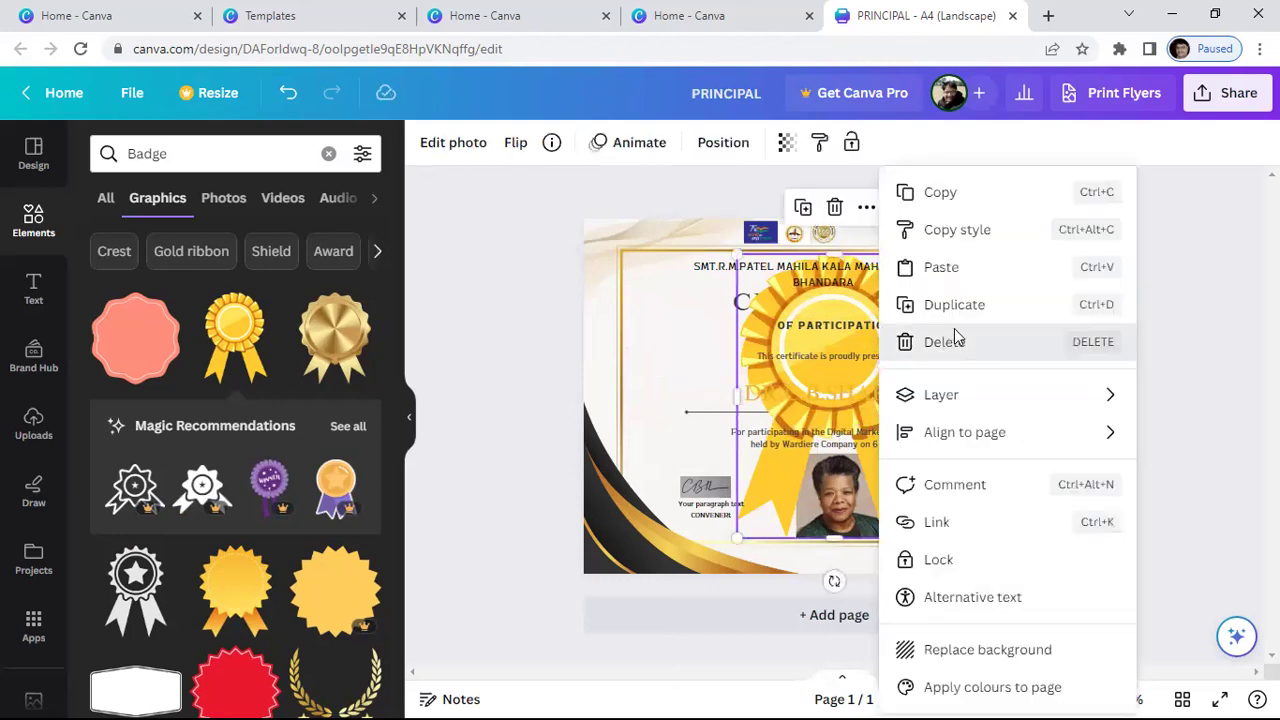
pyautogui.click(951, 340)
pyautogui.click(921, 295)
pyautogui.moveTo(908, 313); pyautogui.dragTo(655, 338)
# Delete the yellow starburst ribbon badge on the certificate's right side.
pyautogui.click(1000, 352)
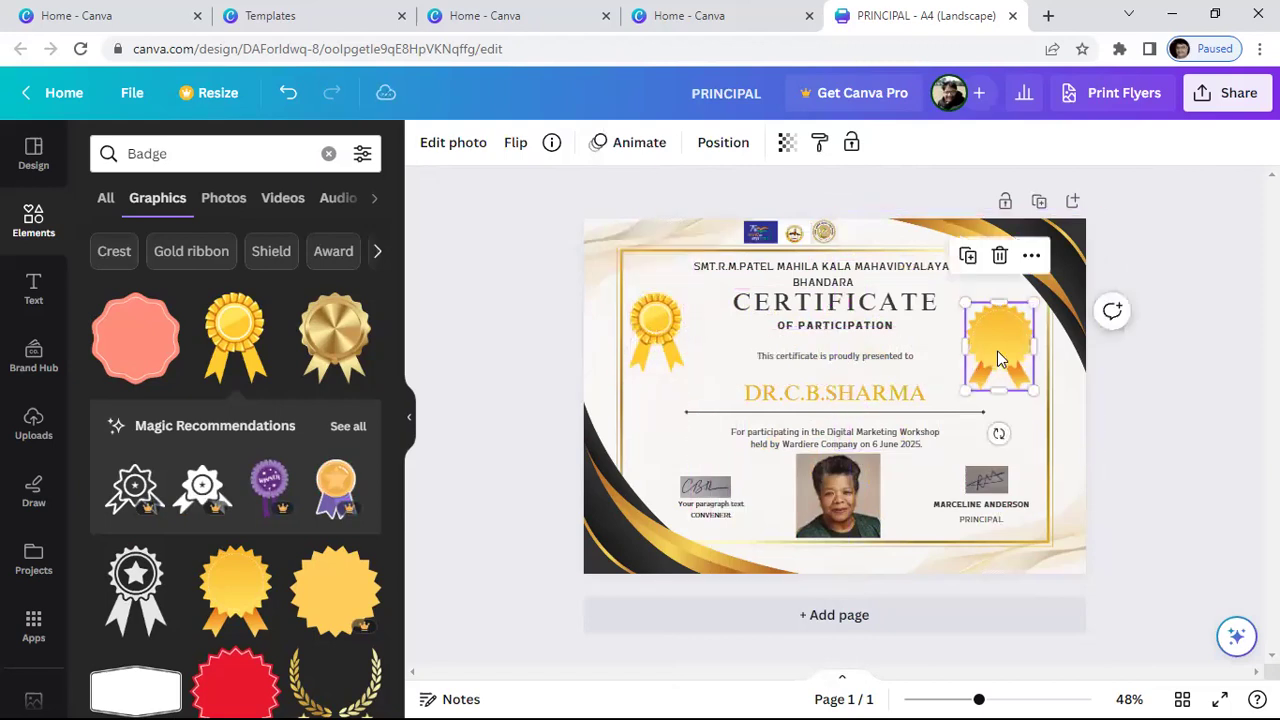
pyautogui.click(999, 258)
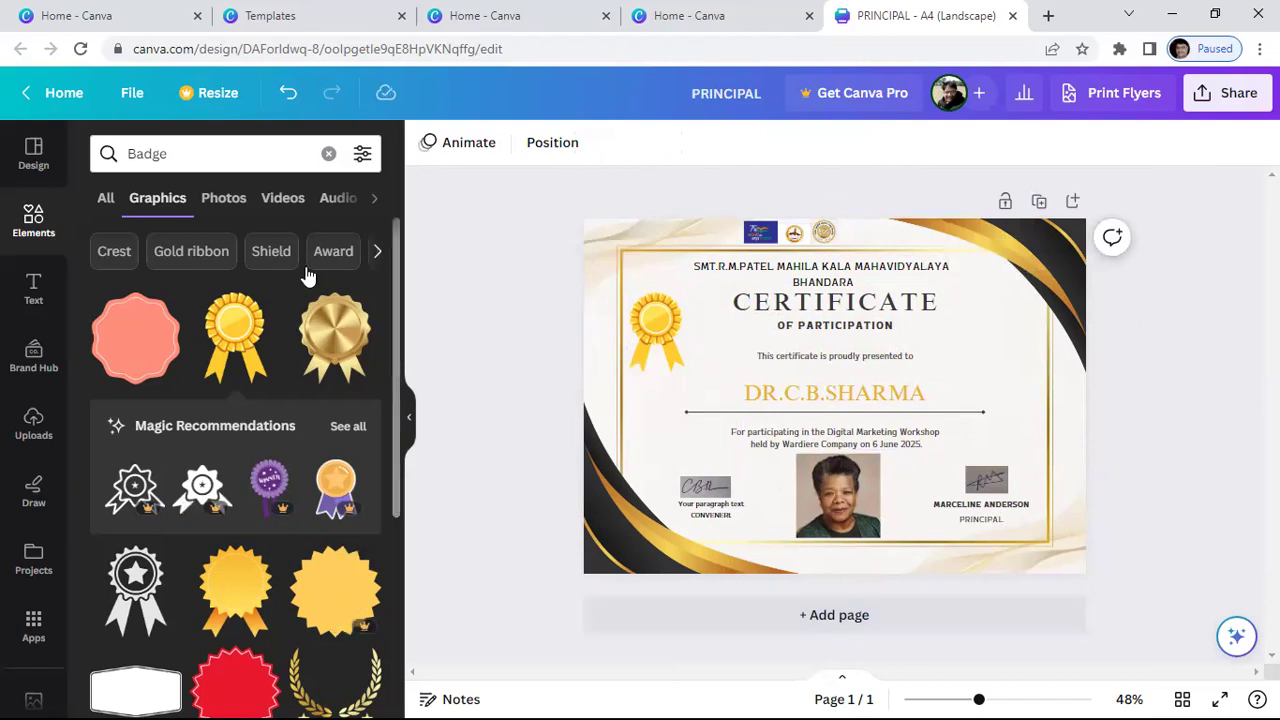
# Browse the Badge photos and graphics, switch the element search to Emblem, and add the plain gold shield graphic to the certificate.
pyautogui.click(230, 205)
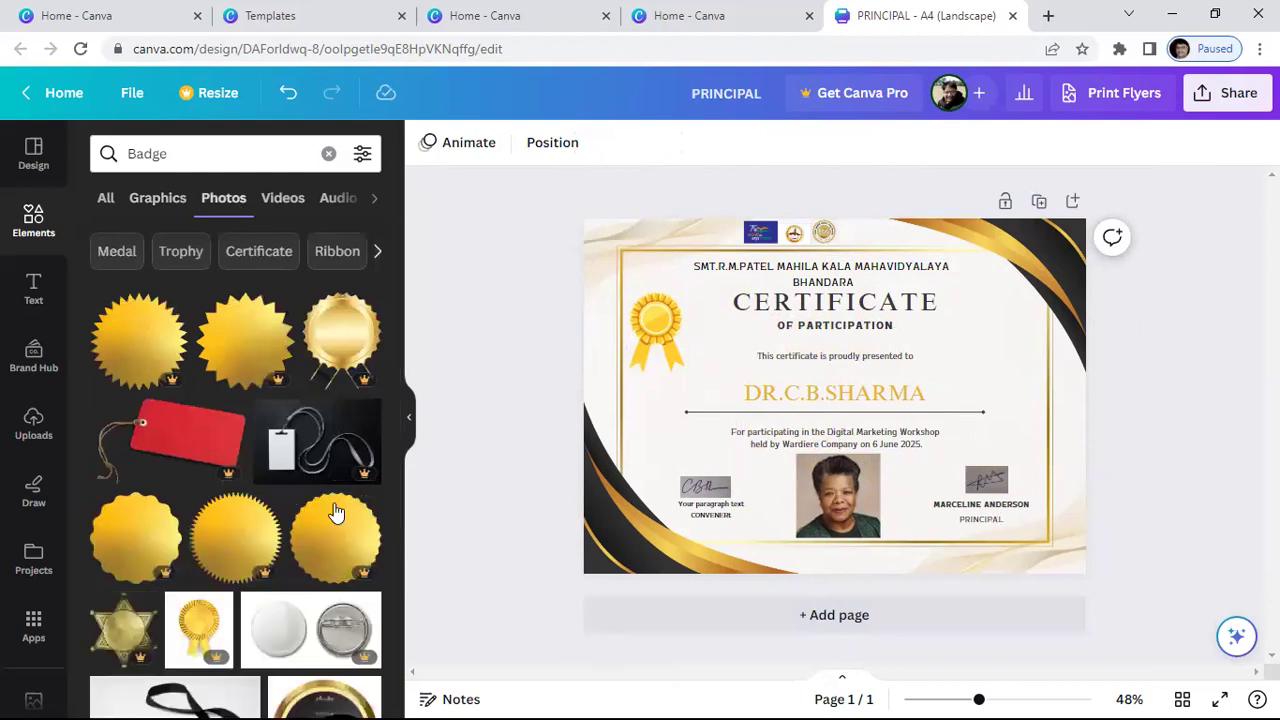
pyautogui.click(155, 200)
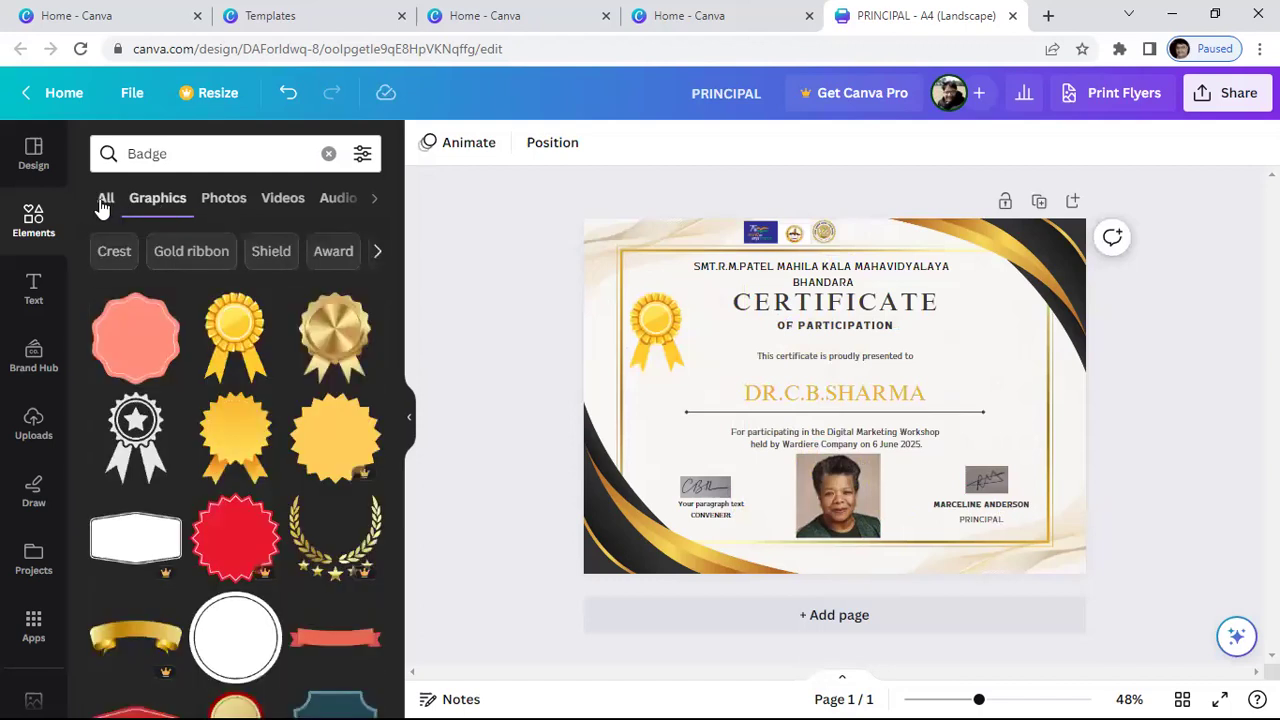
pyautogui.click(104, 200)
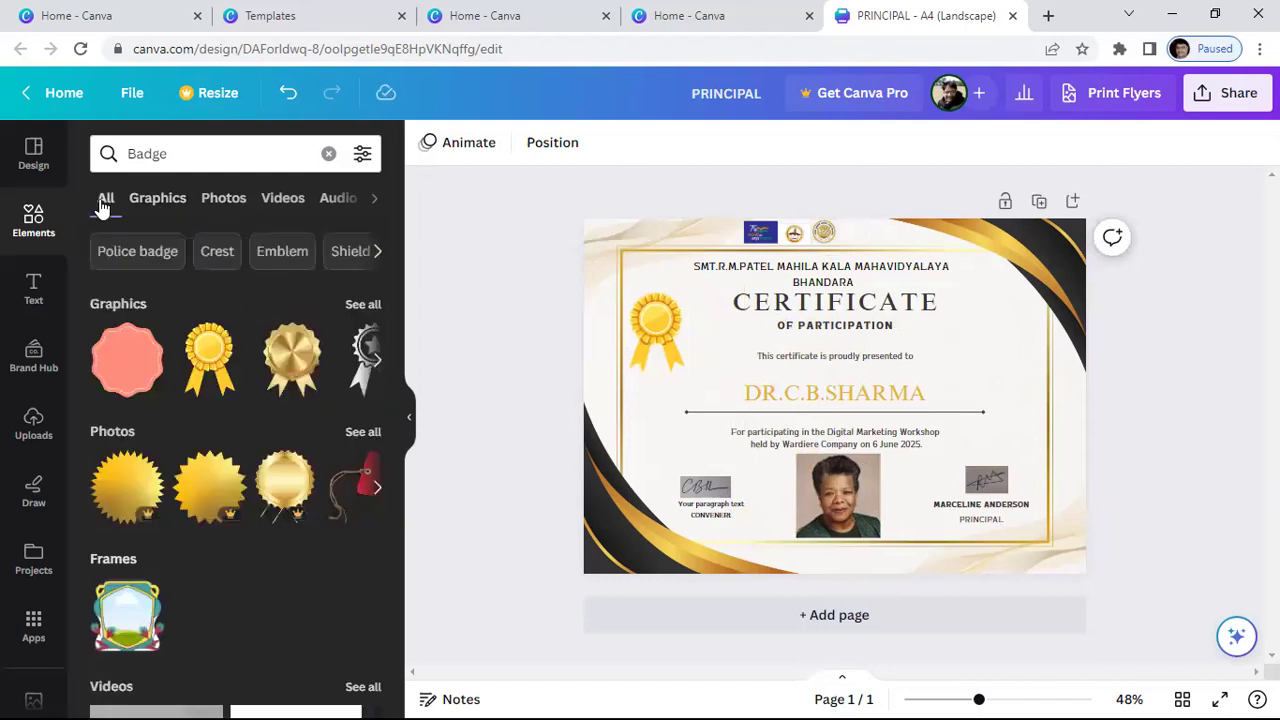
pyautogui.click(378, 360)
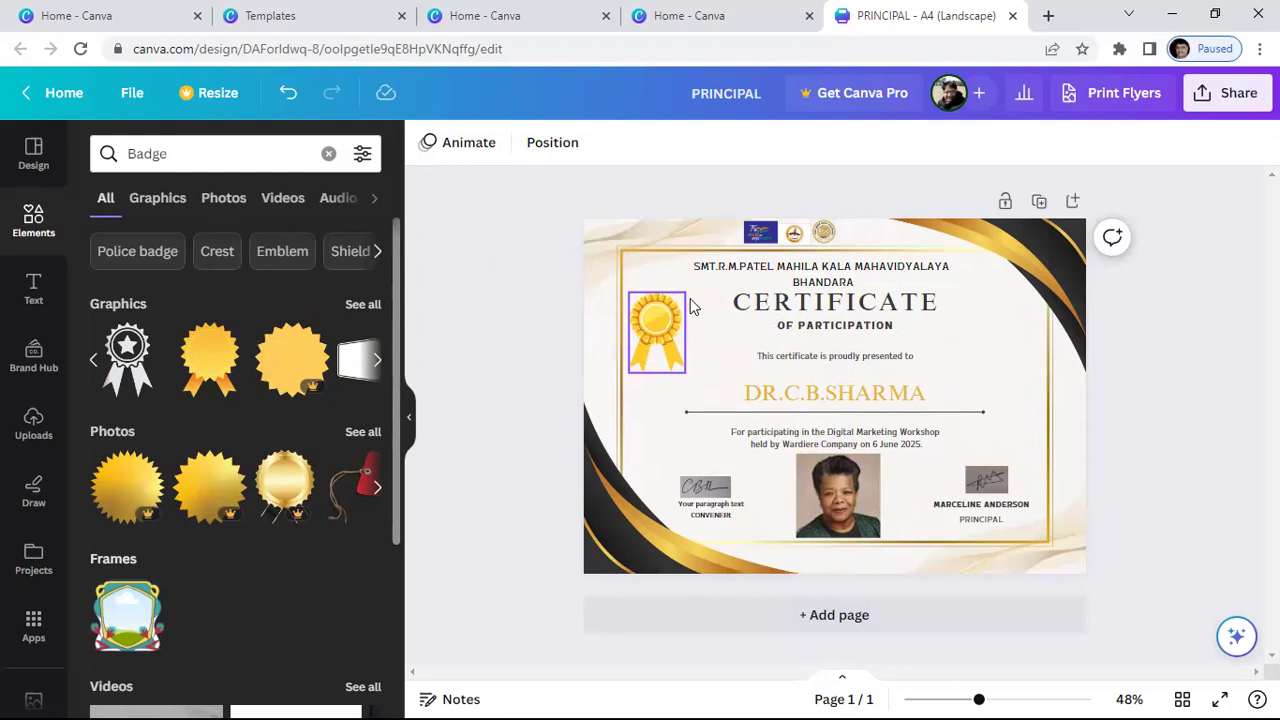
pyautogui.click(279, 251)
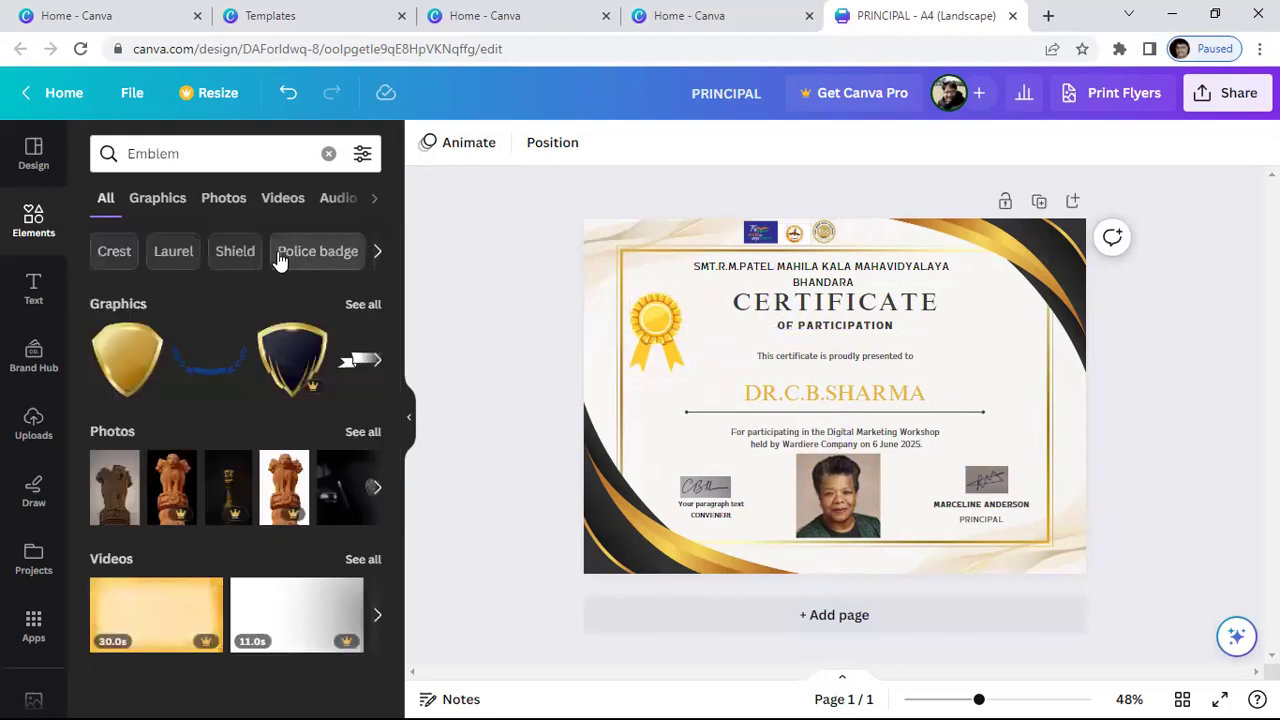
pyautogui.click(118, 373)
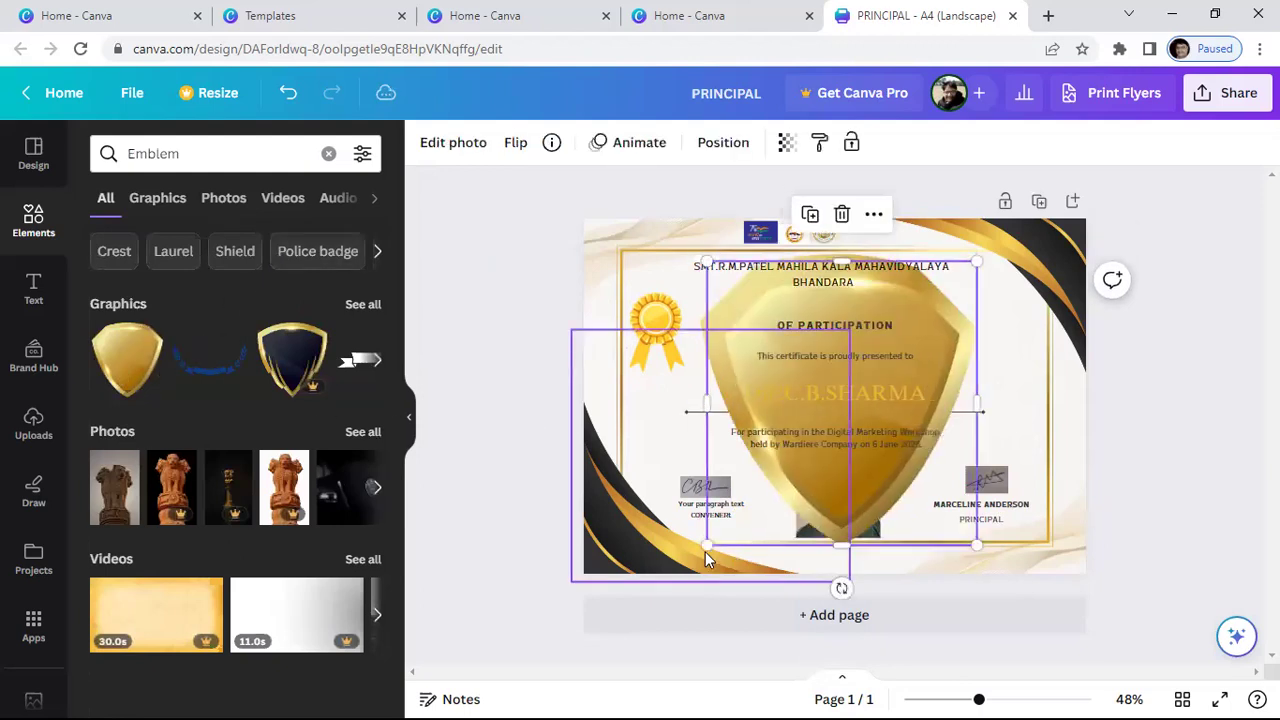
# Shrink the gold shield to a small emblem and place it on the certificate's right side, level with the rosette.
pyautogui.moveTo(705, 548); pyautogui.dragTo(866, 362)
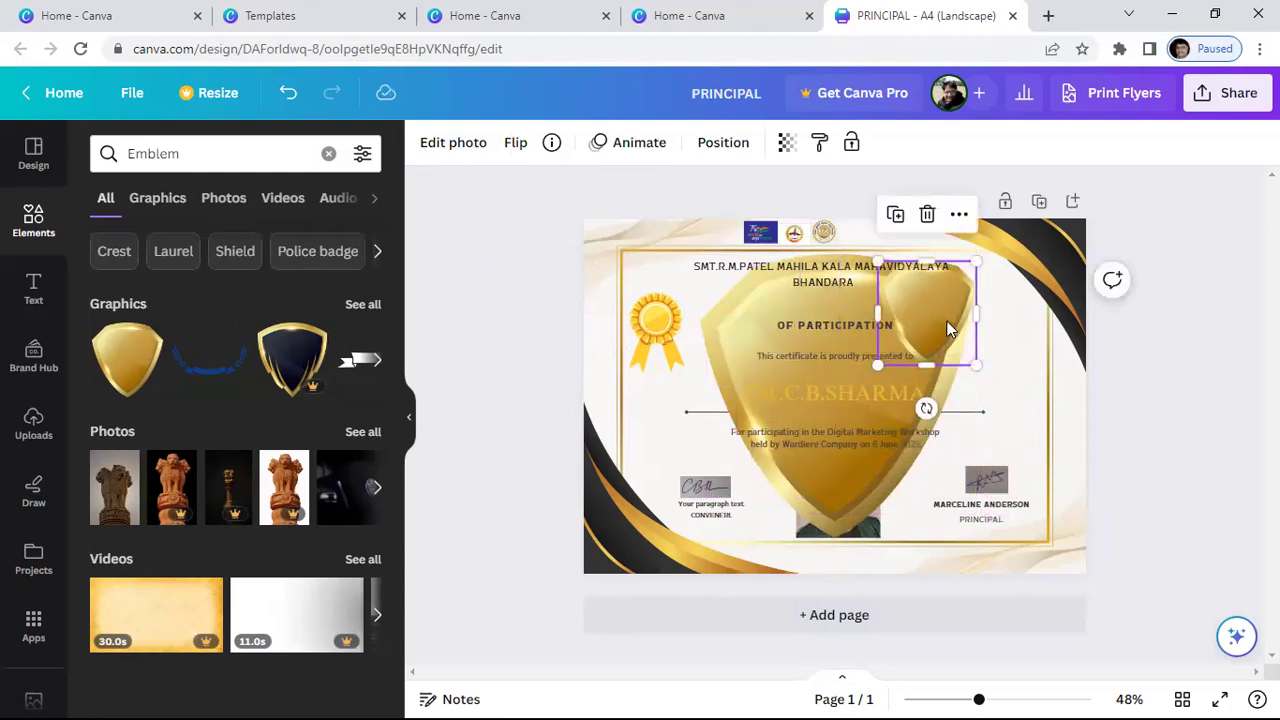
pyautogui.moveTo(950, 328); pyautogui.dragTo(1028, 362)
pyautogui.moveTo(975, 416); pyautogui.dragTo(1019, 350)
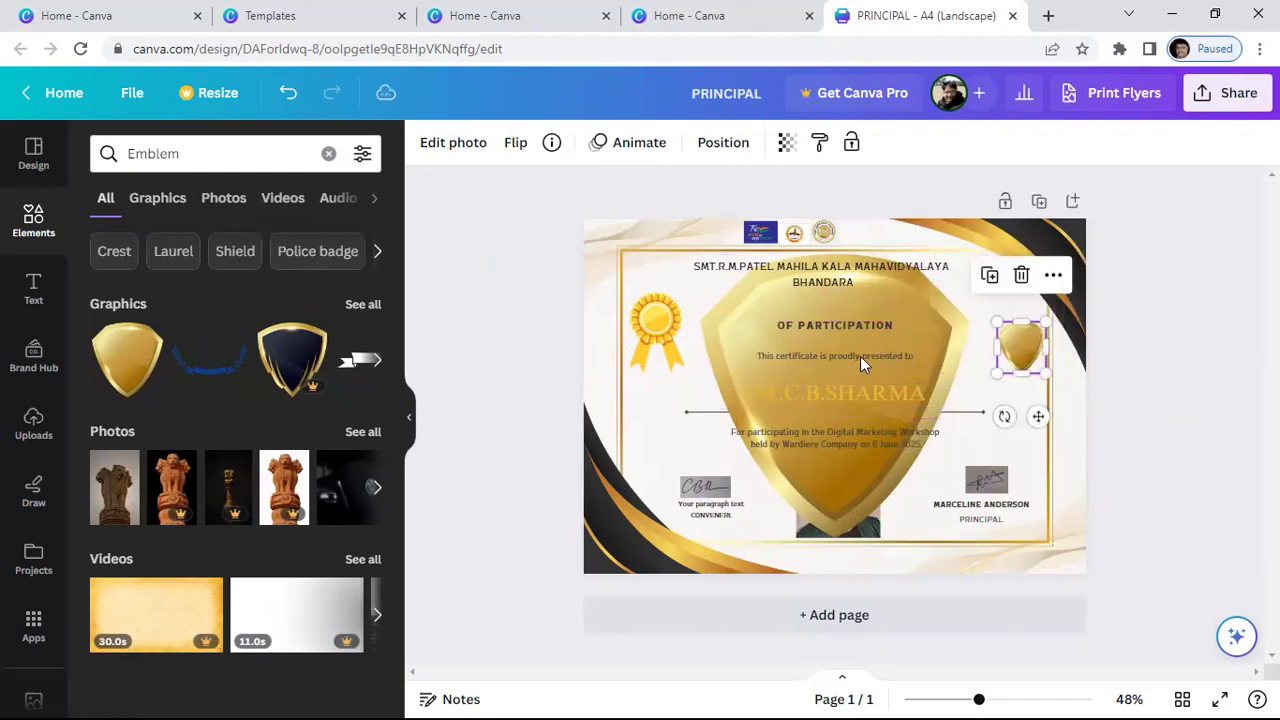
# Delete the oversized duplicate gold shield from the certificate's centre and undo the deletion.
pyautogui.rightClick(817, 418)
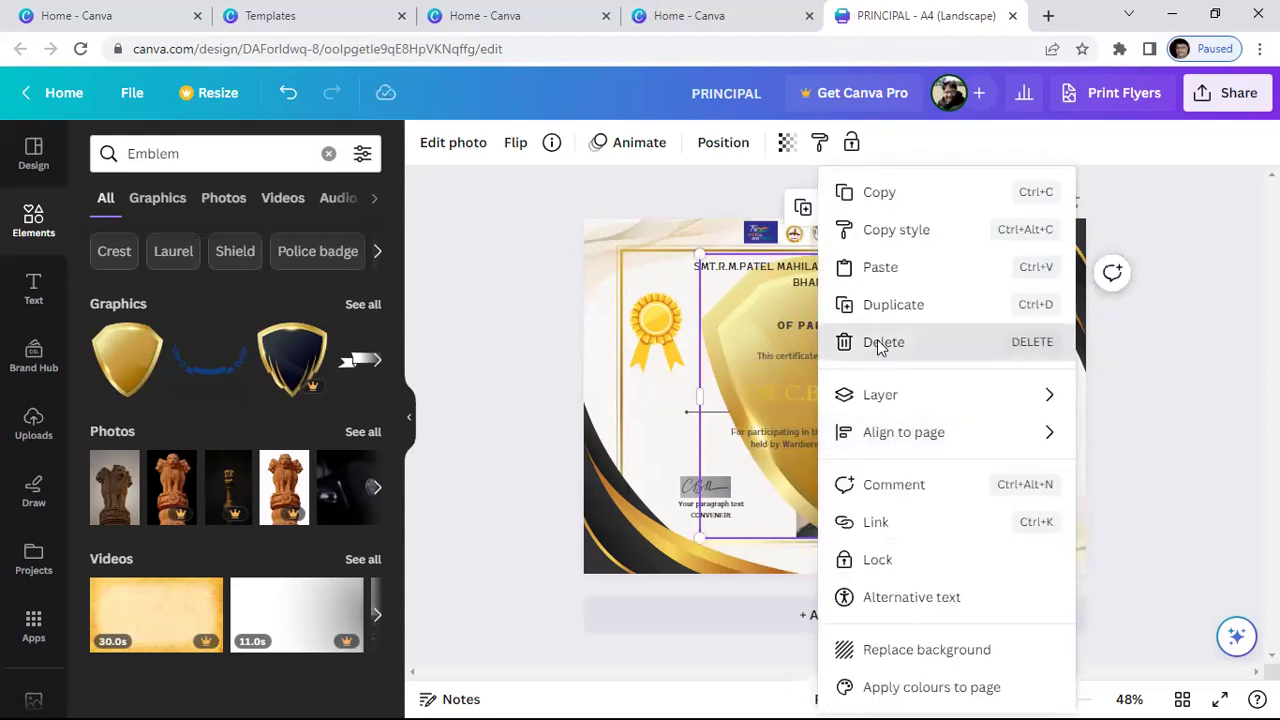
pyautogui.click(882, 343)
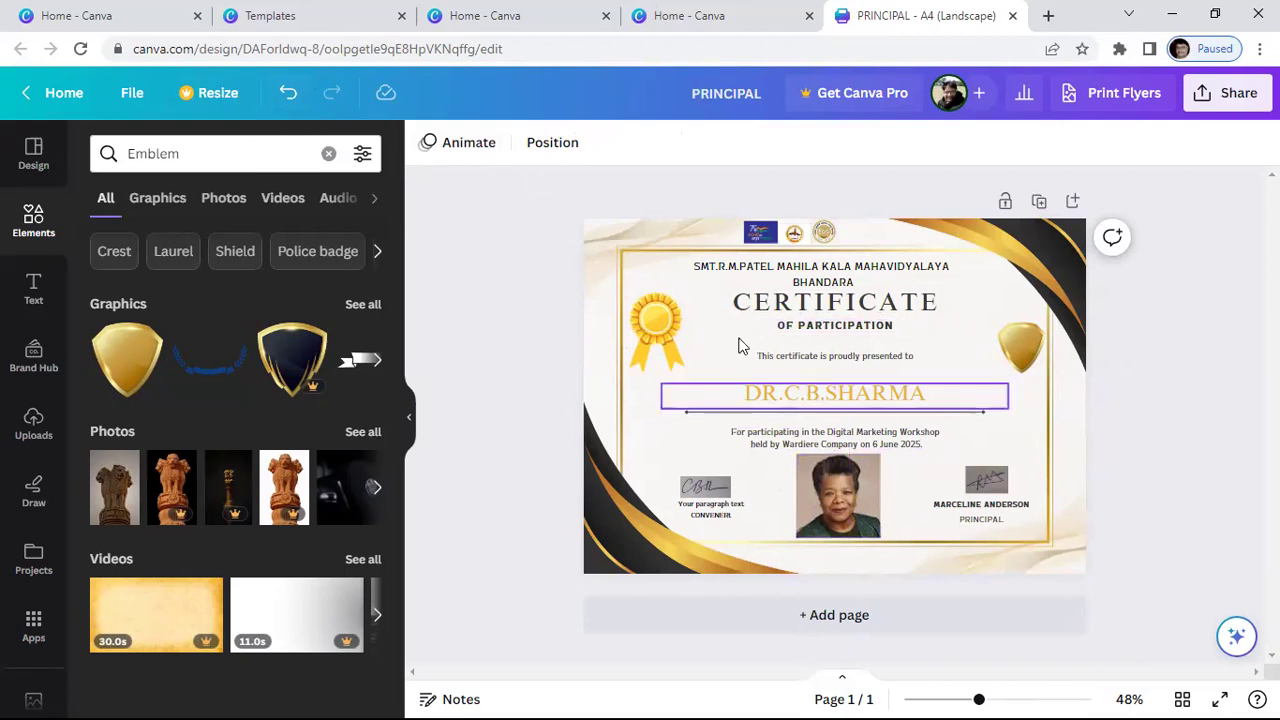
pyautogui.click(289, 93)
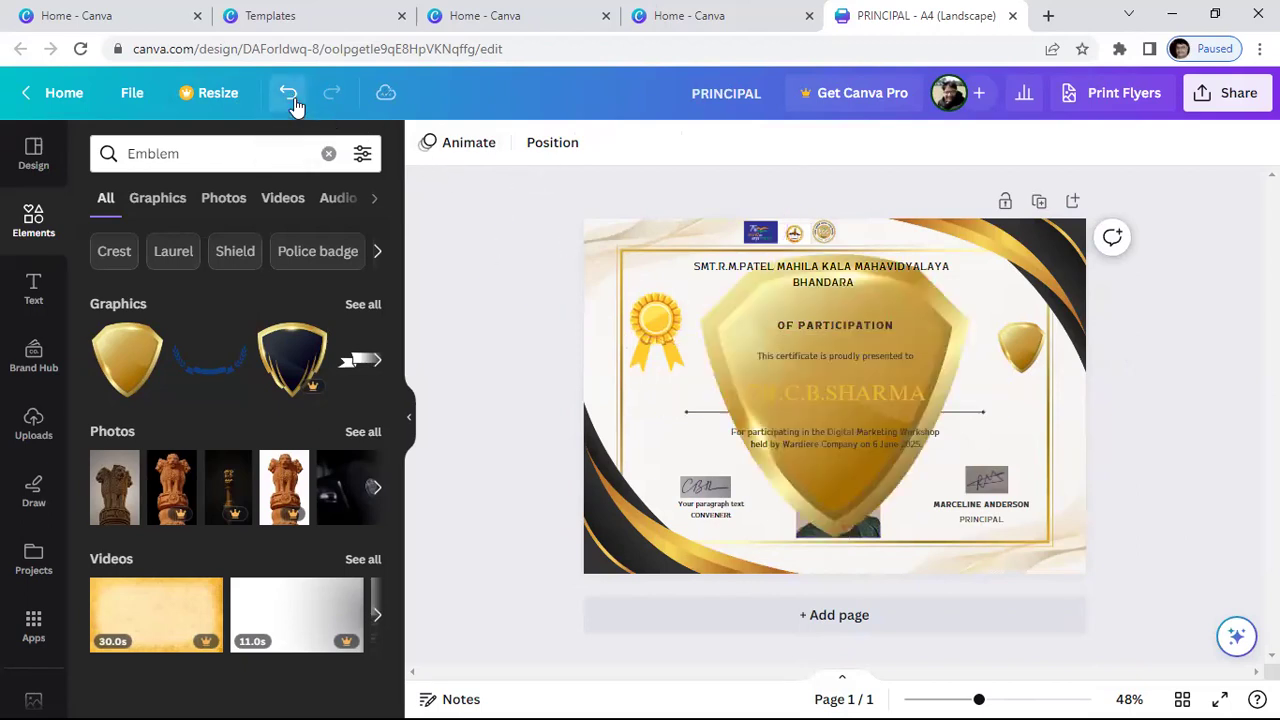